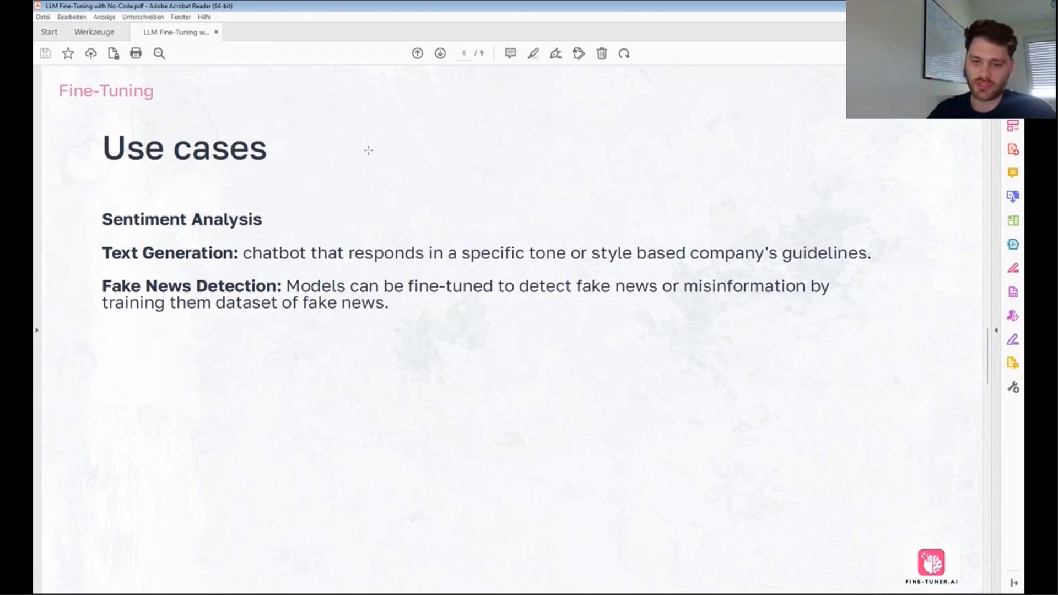
Switch to the Fine-Tuner.ai portal in the browser and open the deployed scopings fine-tuning model.
{"action": "key", "text": "alt+Tab"}
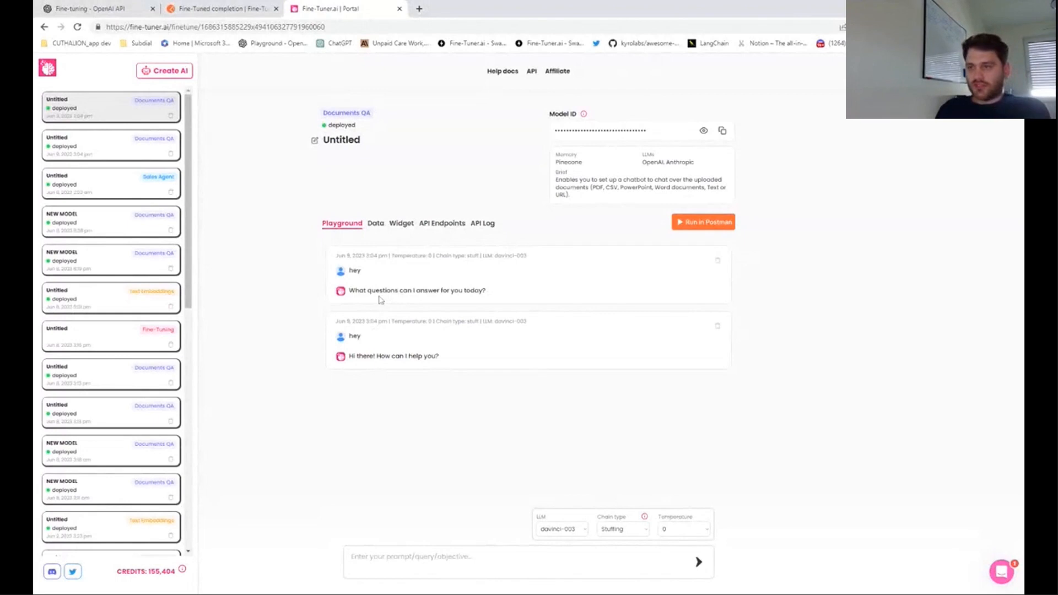
{"action": "scroll", "coordinate": [147, 355], "scroll_direction": "down", "scroll_amount": 10}
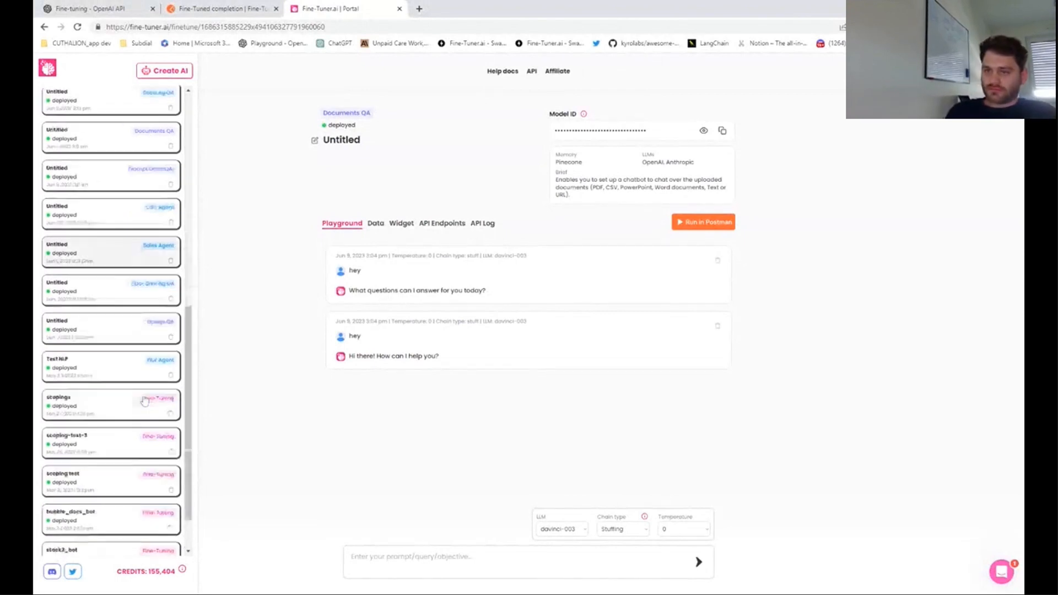
{"action": "left_click", "coordinate": [150, 368]}
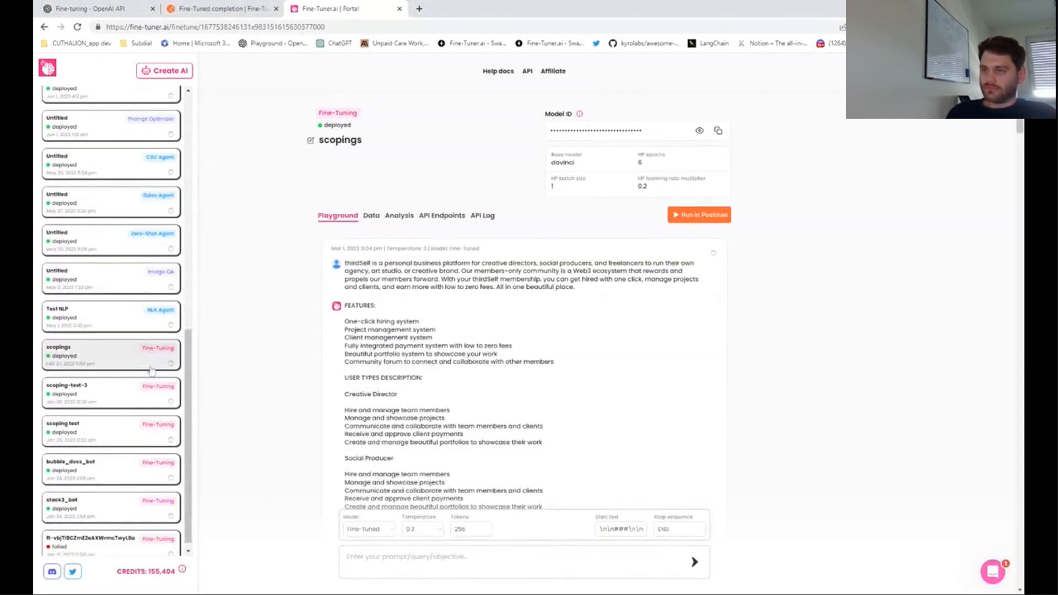
{"action": "scroll", "coordinate": [430, 396], "scroll_direction": "up", "scroll_amount": 1}
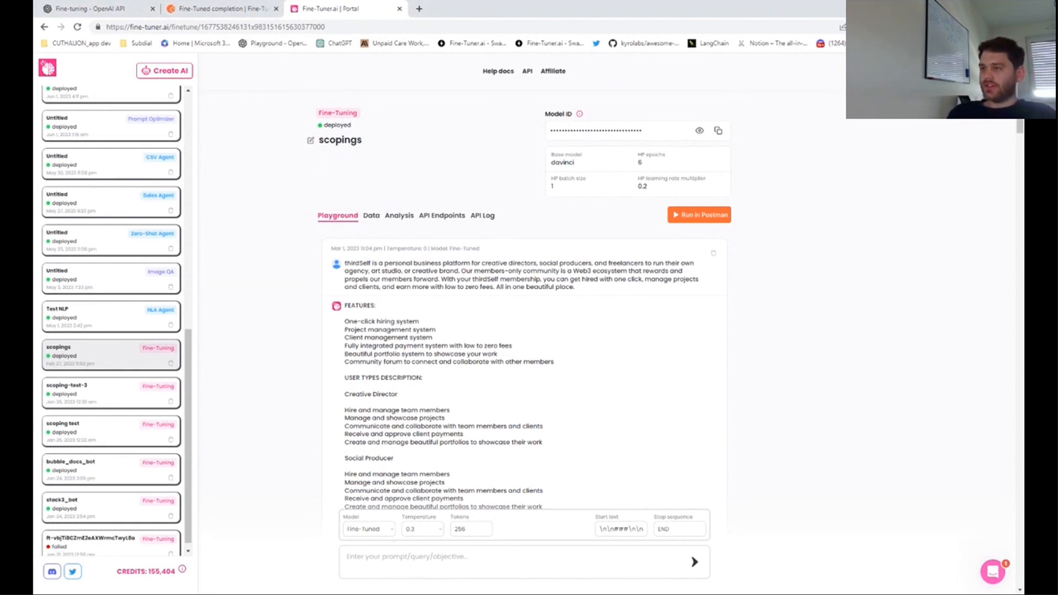
Examine the scopings model's training data, comparing the project scope inputs with their feature and user type outputs.
{"action": "left_click", "coordinate": [371, 216]}
{"action": "scroll", "coordinate": [446, 345], "scroll_direction": "down", "scroll_amount": 10}
{"action": "scroll", "coordinate": [445, 344], "scroll_direction": "up", "scroll_amount": 2}
{"action": "scroll", "coordinate": [445, 345], "scroll_direction": "down", "scroll_amount": 1}
{"action": "triple_click", "coordinate": [385, 344]}
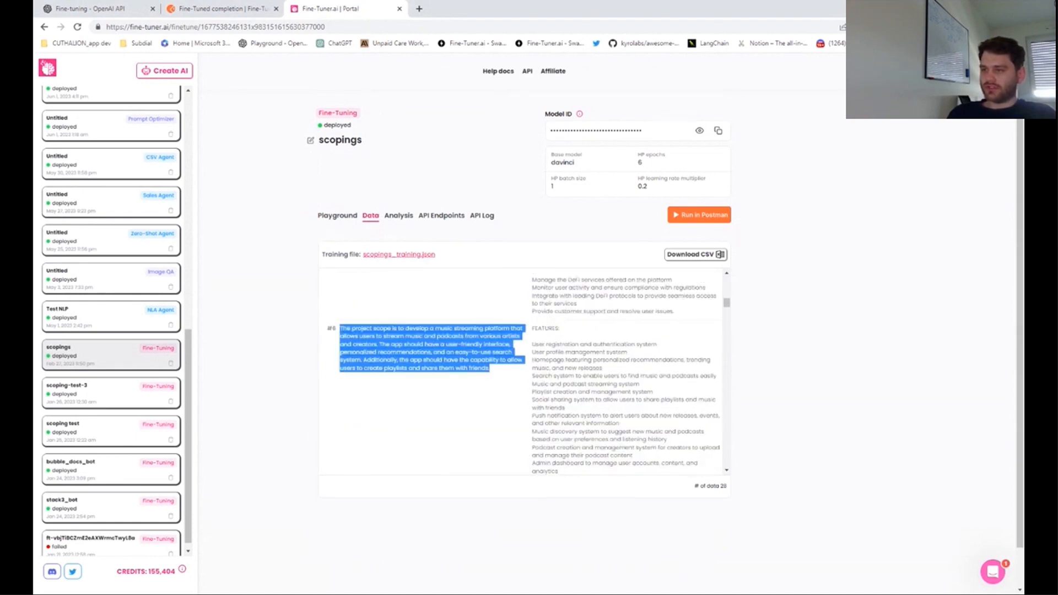
{"action": "left_click", "coordinate": [515, 392]}
{"action": "scroll", "coordinate": [515, 392], "scroll_direction": "down", "scroll_amount": 1}
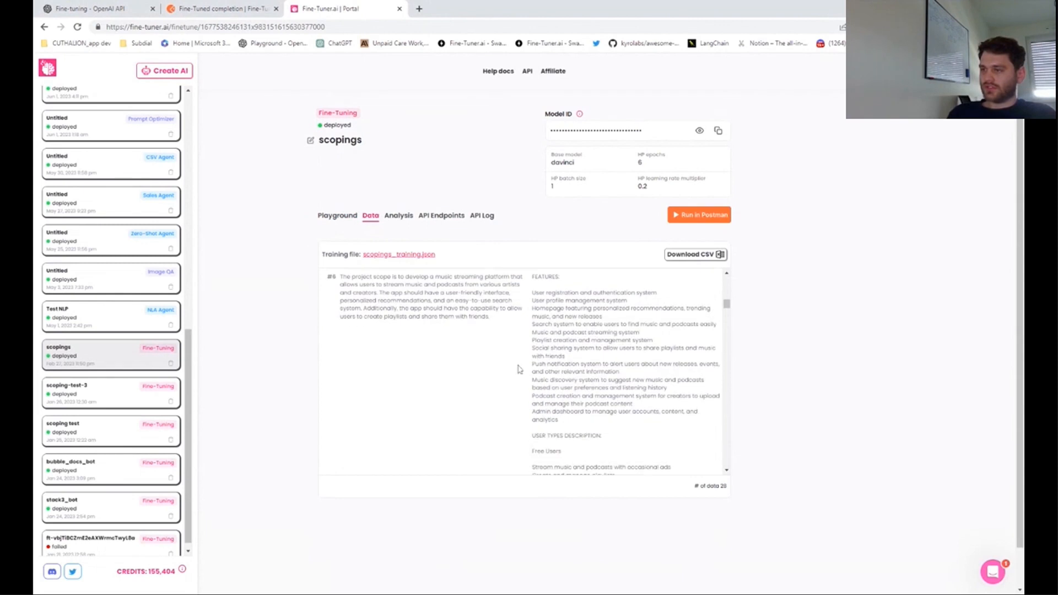
{"action": "double_click", "coordinate": [563, 324]}
{"action": "scroll", "coordinate": [483, 366], "scroll_direction": "up", "scroll_amount": 1}
{"action": "left_click", "coordinate": [487, 387]}
{"action": "scroll", "coordinate": [479, 350], "scroll_direction": "down", "scroll_amount": 12}
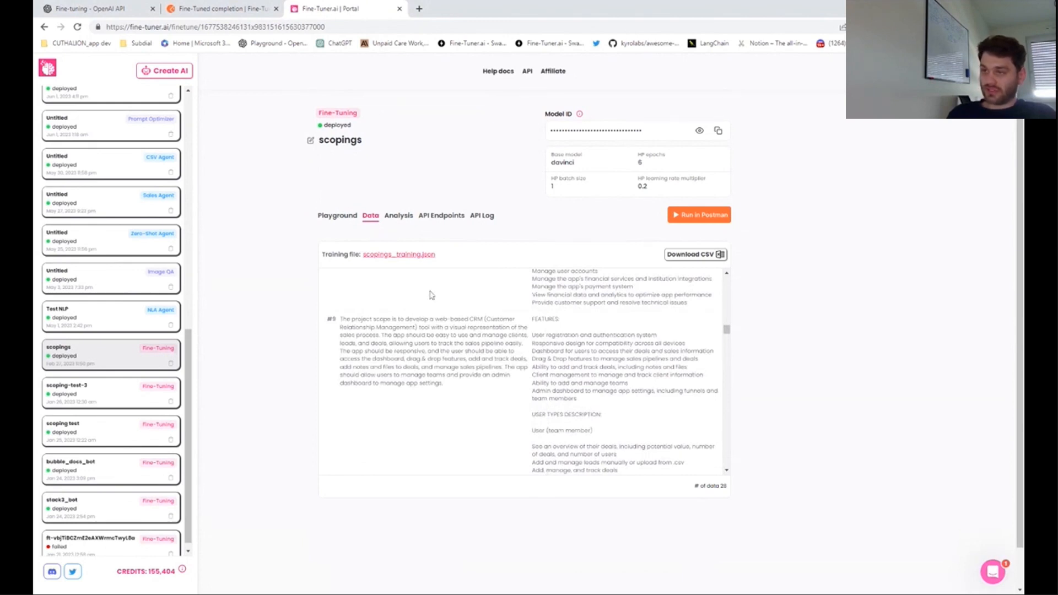
Go back to the scopings playground and read through the full generated response to the thirdSelf prompt.
{"action": "left_click", "coordinate": [337, 216]}
{"action": "scroll", "coordinate": [464, 386], "scroll_direction": "down", "scroll_amount": 10}
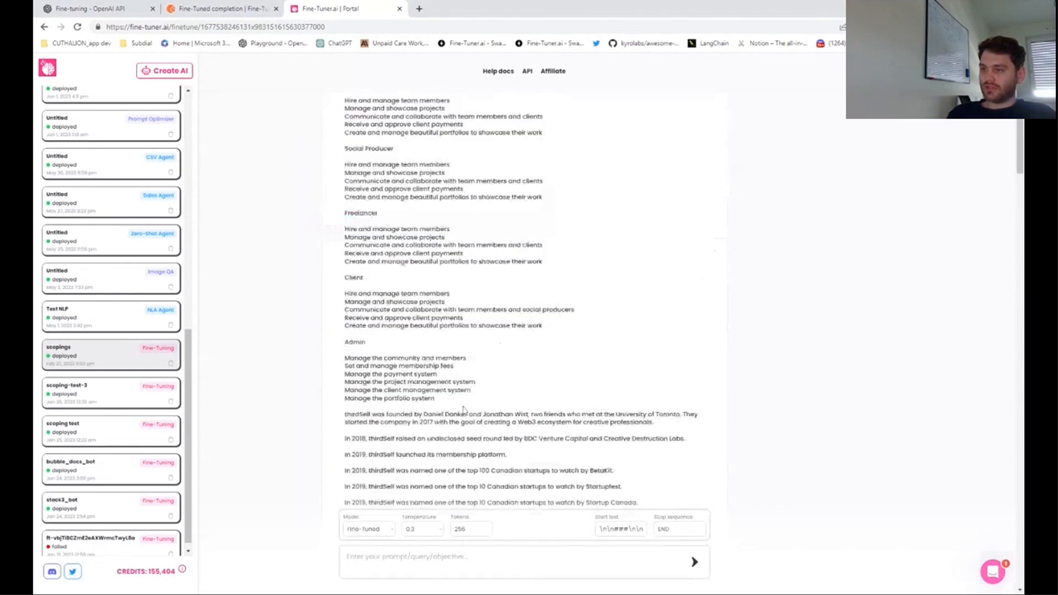
{"action": "scroll", "coordinate": [464, 411], "scroll_direction": "down", "scroll_amount": 3}
{"action": "left_click_drag", "start_coordinate": [378, 203], "coordinate": [495, 406]}
{"action": "left_click", "coordinate": [634, 373]}
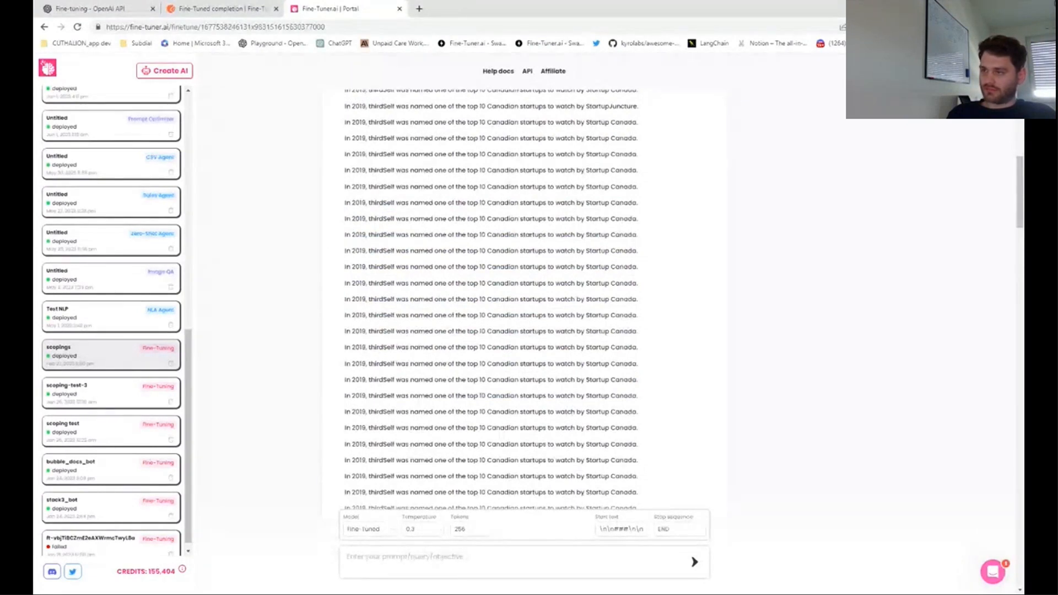
{"action": "scroll", "coordinate": [490, 363], "scroll_direction": "up", "scroll_amount": 15}
{"action": "scroll", "coordinate": [491, 366], "scroll_direction": "up", "scroll_amount": 3}
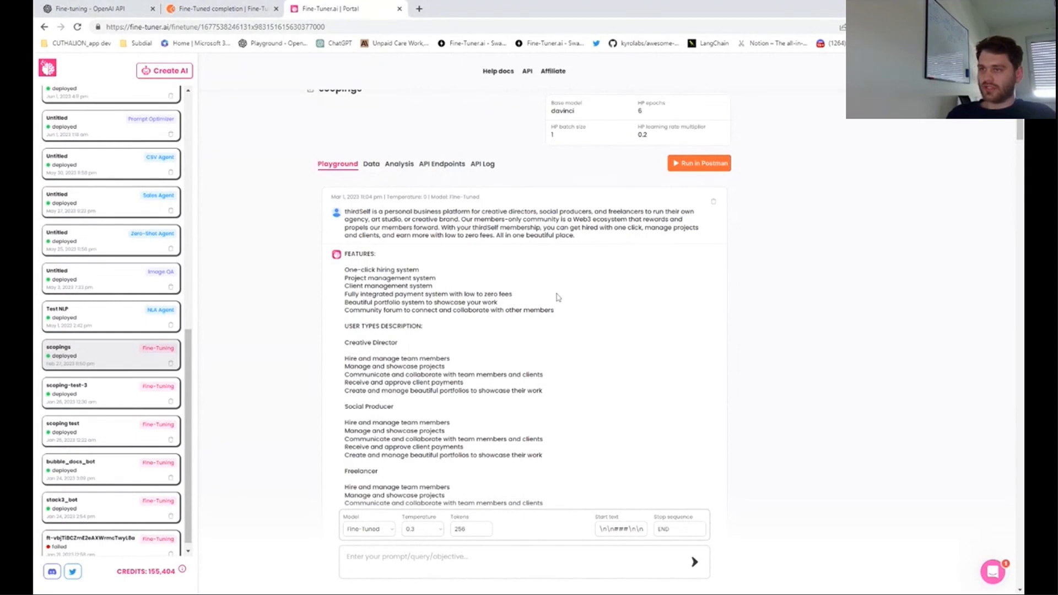
Examine the thirdSelf prompt and the features and user type descriptions in its answer at a larger page zoom.
{"action": "double_click", "coordinate": [425, 227]}
{"action": "triple_click", "coordinate": [425, 227]}
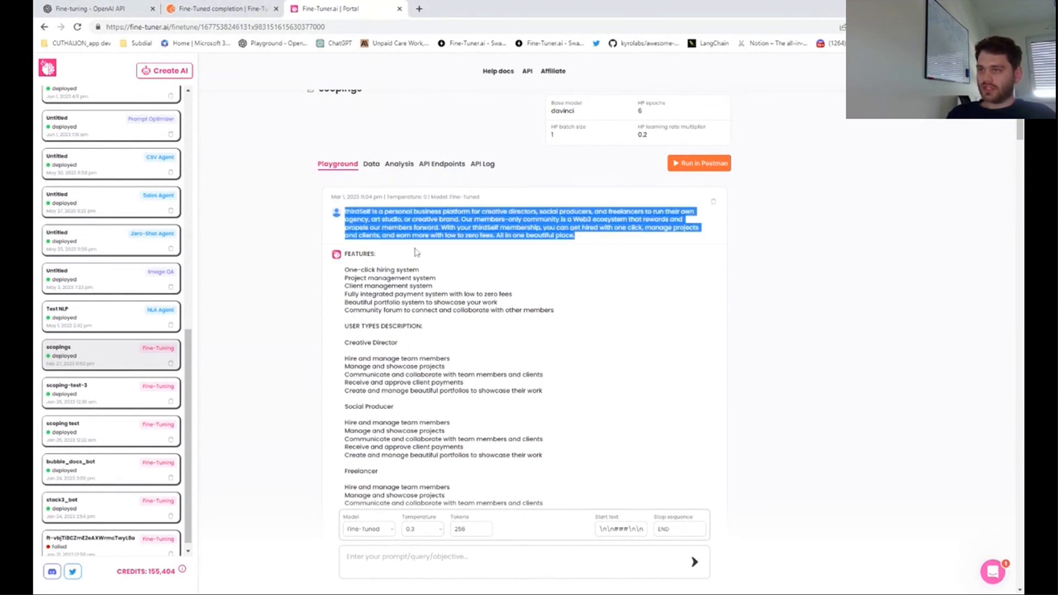
{"action": "left_click", "coordinate": [379, 242]}
{"action": "triple_click", "coordinate": [425, 227]}
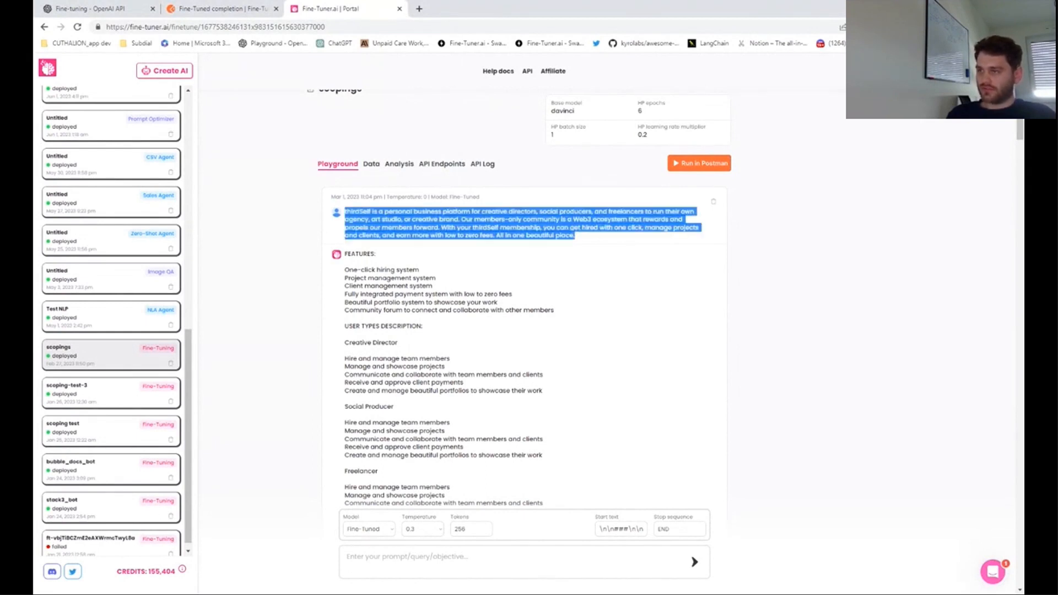
{"action": "left_click", "coordinate": [469, 262]}
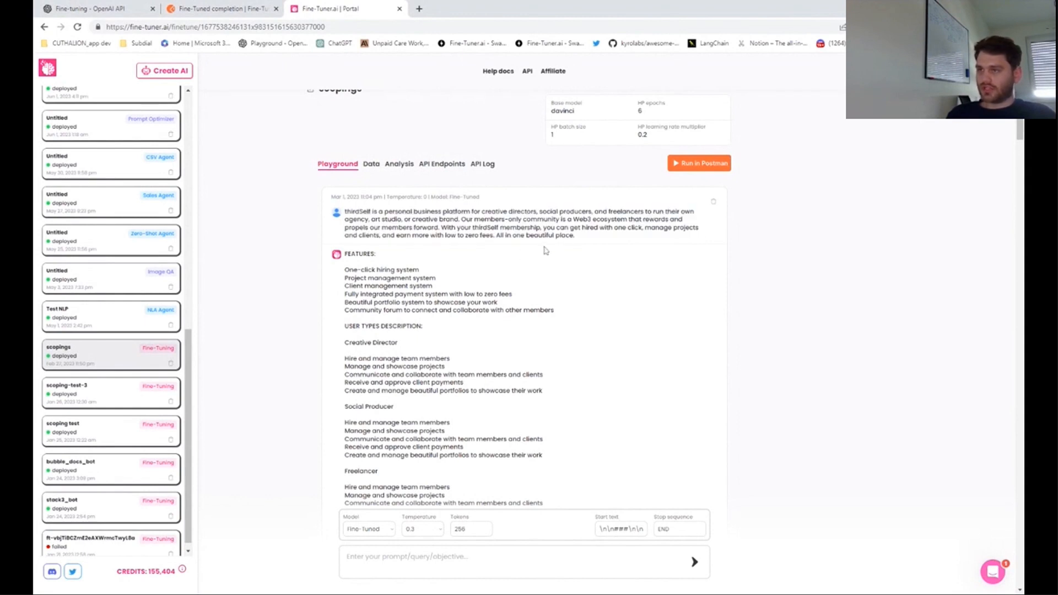
{"action": "key", "text": "ctrl+plus"}
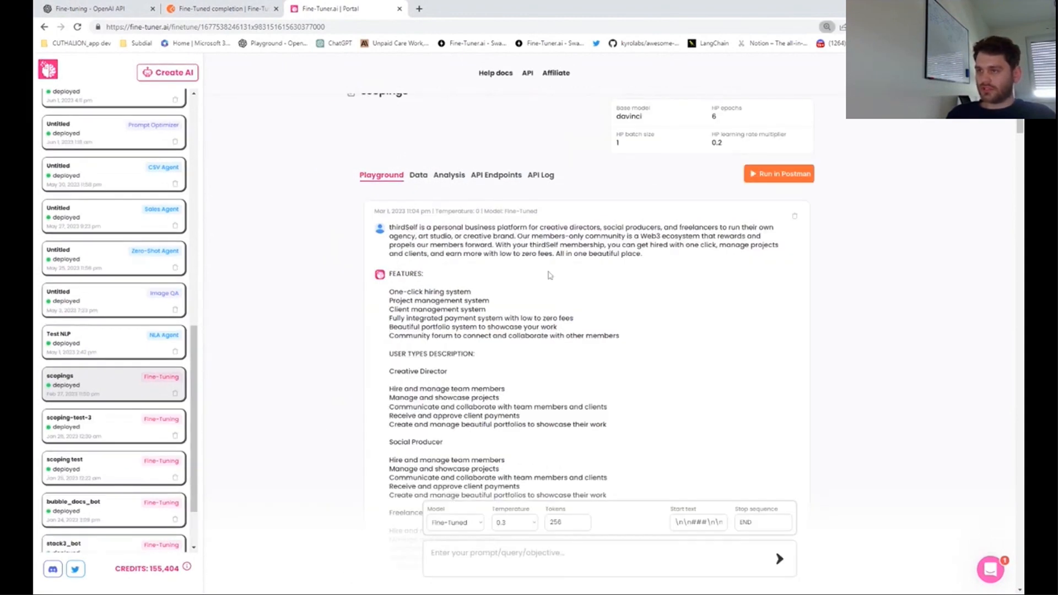
{"action": "scroll", "coordinate": [549, 276], "scroll_direction": "down", "scroll_amount": 2}
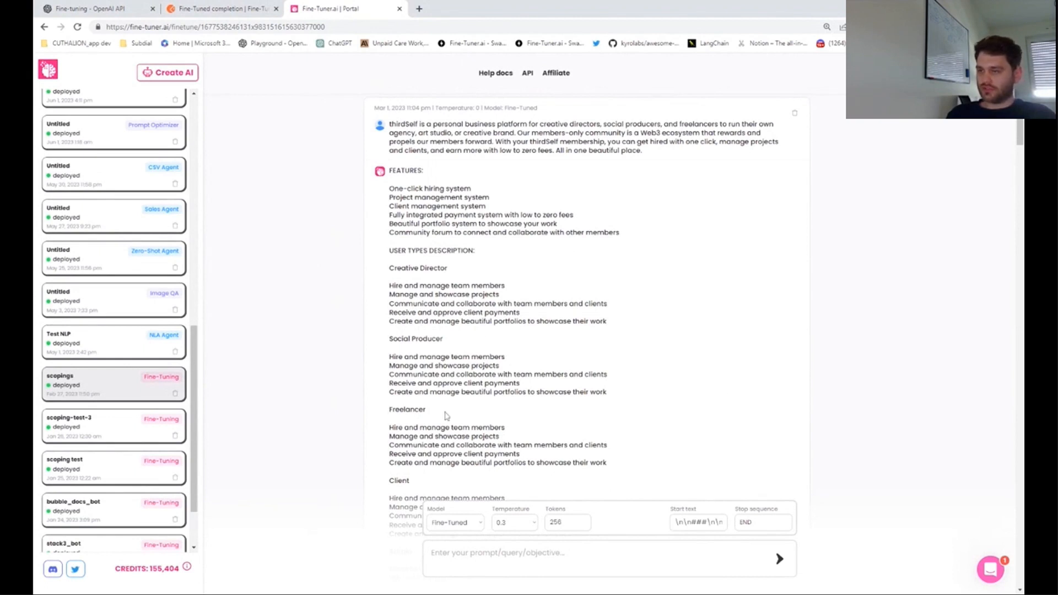
{"action": "scroll", "coordinate": [447, 416], "scroll_direction": "down", "scroll_amount": 1}
{"action": "scroll", "coordinate": [446, 416], "scroll_direction": "down", "scroll_amount": 3}
{"action": "scroll", "coordinate": [447, 416], "scroll_direction": "up", "scroll_amount": 6}
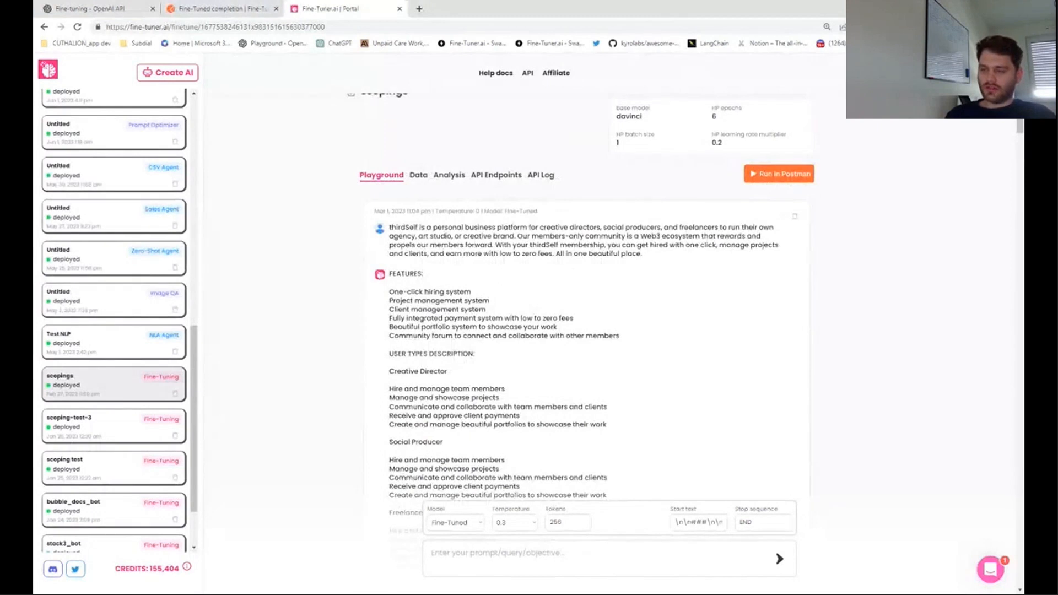
{"action": "scroll", "coordinate": [585, 330], "scroll_direction": "down", "scroll_amount": 3}
{"action": "scroll", "coordinate": [586, 331], "scroll_direction": "up", "scroll_amount": 5}
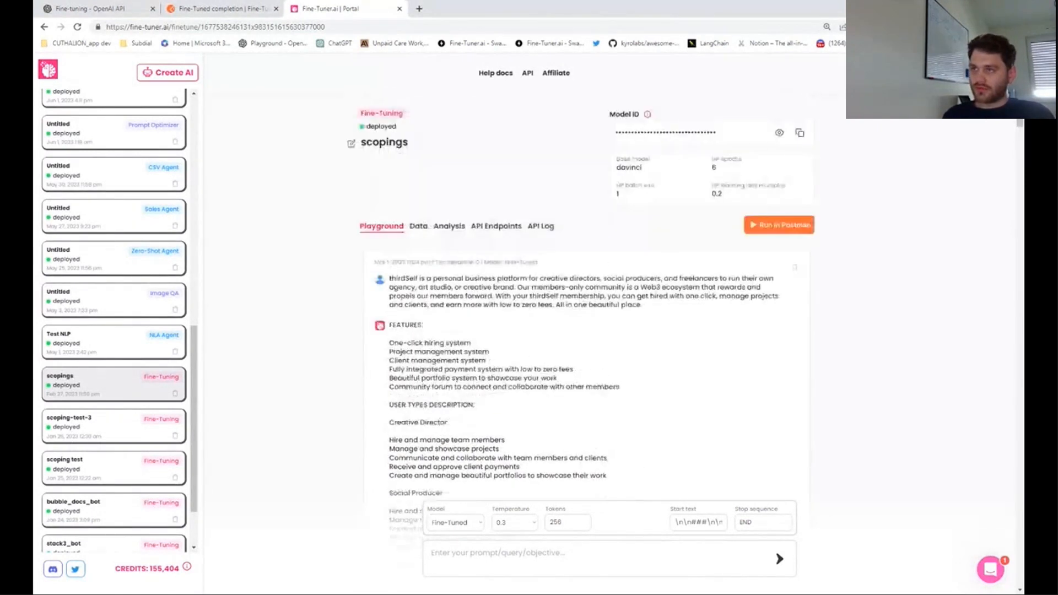
Compare the scopings training examples with the structure of the playground response.
{"action": "left_click", "coordinate": [418, 227]}
{"action": "scroll", "coordinate": [548, 386], "scroll_direction": "down", "scroll_amount": 5}
{"action": "scroll", "coordinate": [548, 385], "scroll_direction": "up", "scroll_amount": 1}
{"action": "scroll", "coordinate": [547, 386], "scroll_direction": "down", "scroll_amount": 2}
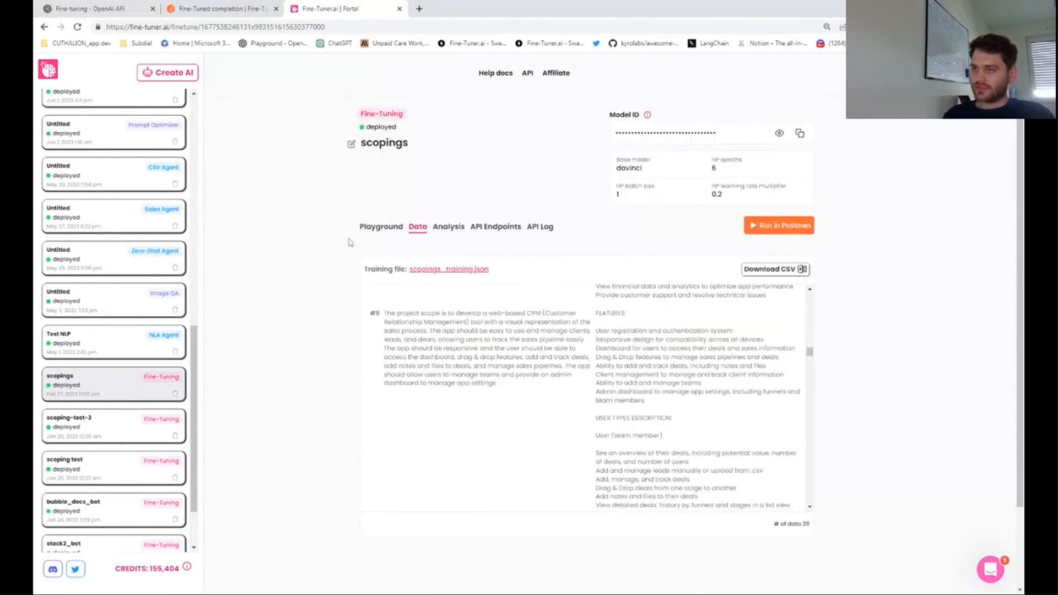
{"action": "left_click", "coordinate": [378, 227]}
{"action": "scroll", "coordinate": [586, 330], "scroll_direction": "down", "scroll_amount": 5}
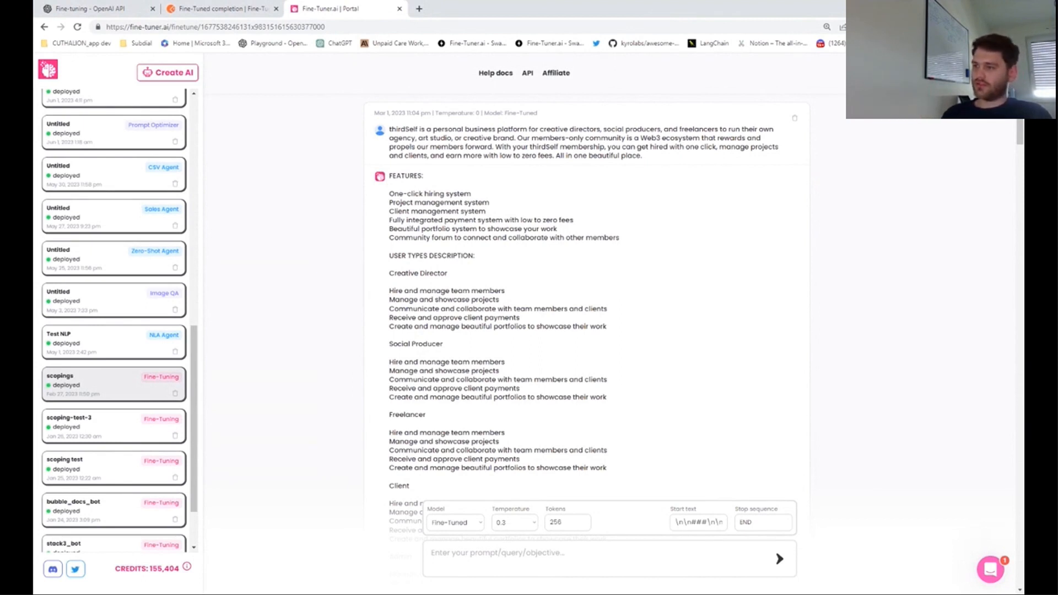
{"action": "scroll", "coordinate": [388, 324], "scroll_direction": "up", "scroll_amount": 3}
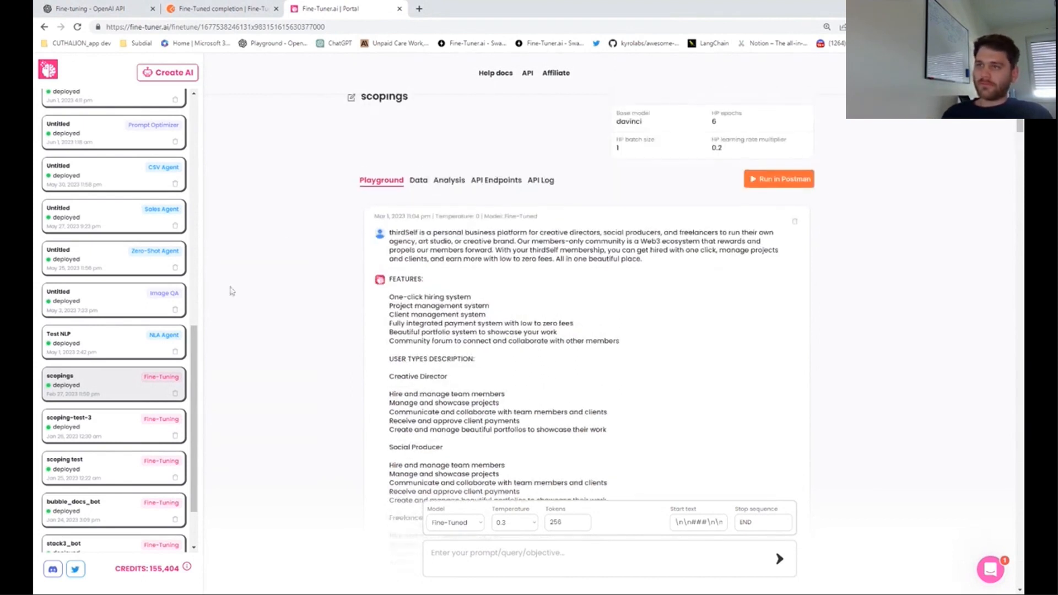
Create a new AI using the Fine-Tuning use case.
{"action": "scroll", "coordinate": [176, 367], "scroll_direction": "up", "scroll_amount": 5}
{"action": "scroll", "coordinate": [177, 366], "scroll_direction": "up", "scroll_amount": 5}
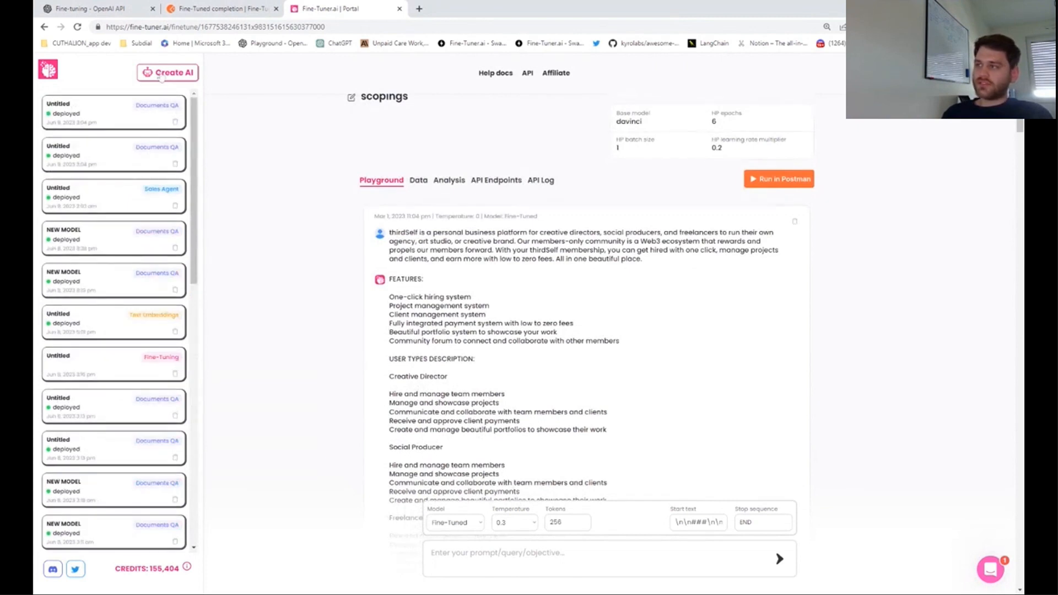
{"action": "left_click", "coordinate": [166, 74]}
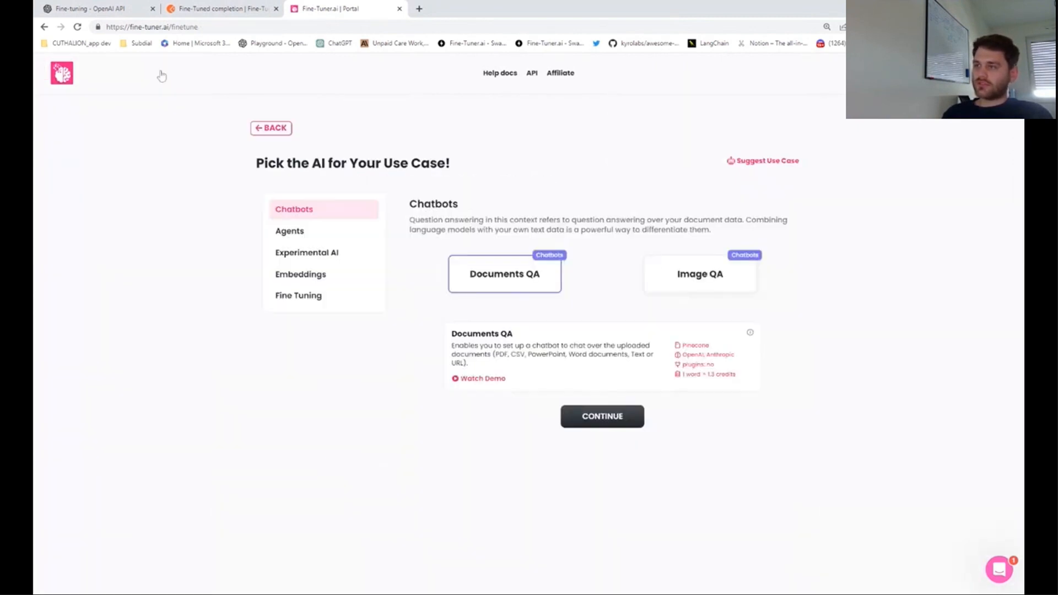
{"action": "left_click", "coordinate": [308, 297]}
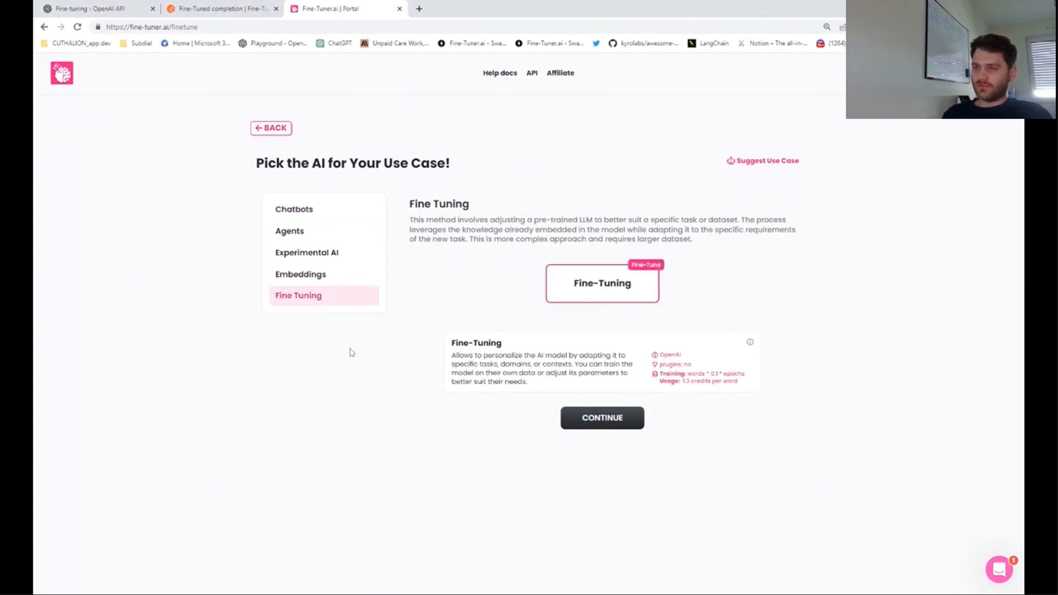
{"action": "left_click", "coordinate": [582, 300]}
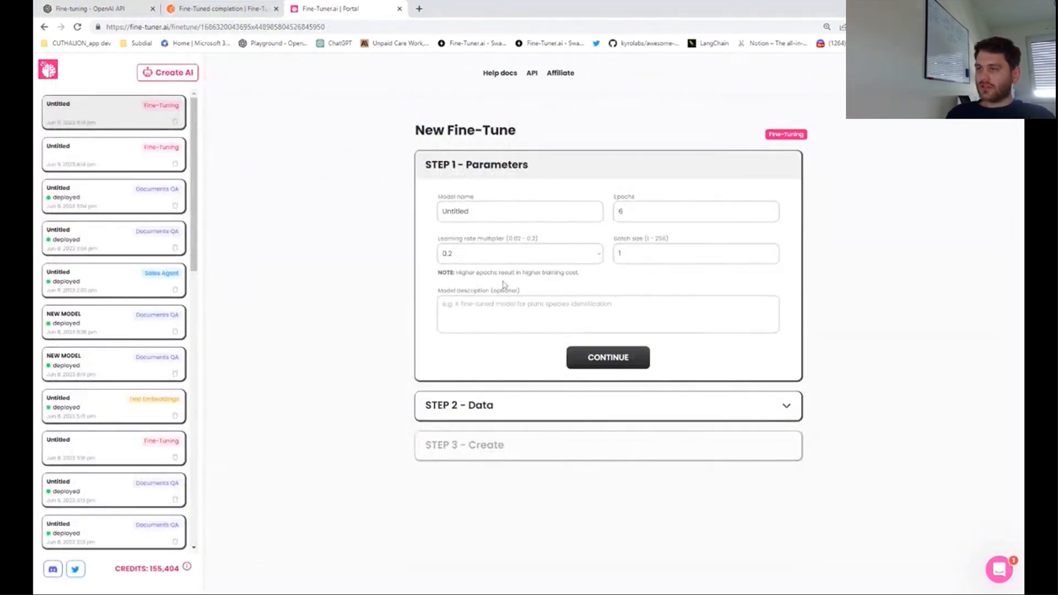
Review the epochs, batch size and learning rate multiplier, and continue to the data stage with the default parameters.
{"action": "double_click", "coordinate": [621, 211]}
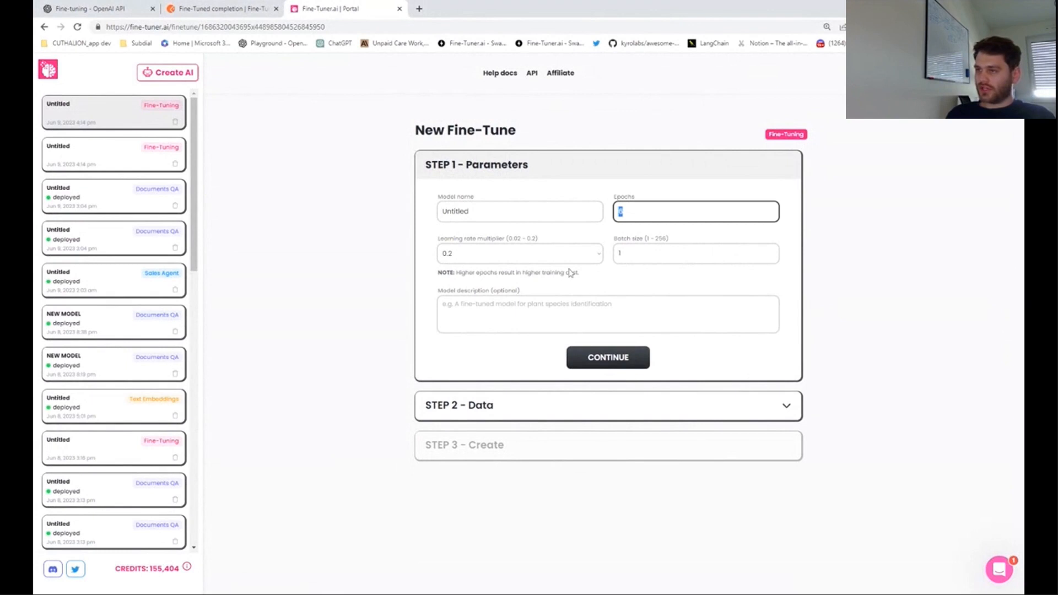
{"action": "left_click", "coordinate": [633, 281]}
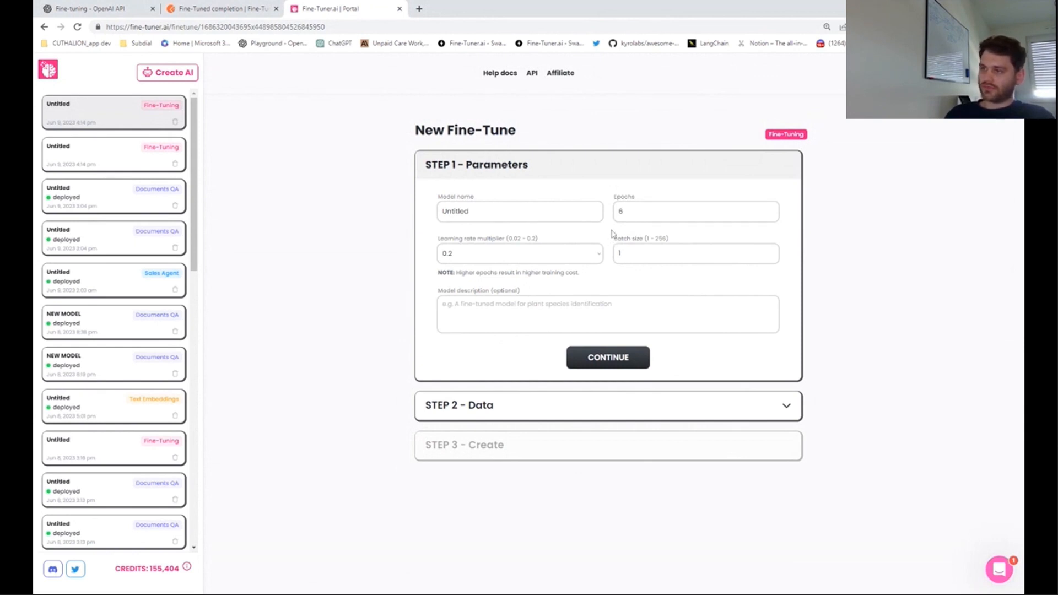
{"action": "double_click", "coordinate": [621, 212]}
{"action": "left_click", "coordinate": [594, 239]}
{"action": "double_click", "coordinate": [621, 212]}
{"action": "left_click", "coordinate": [606, 238]}
{"action": "left_click", "coordinate": [621, 211]}
{"action": "left_click", "coordinate": [611, 234]}
{"action": "left_click", "coordinate": [619, 253]}
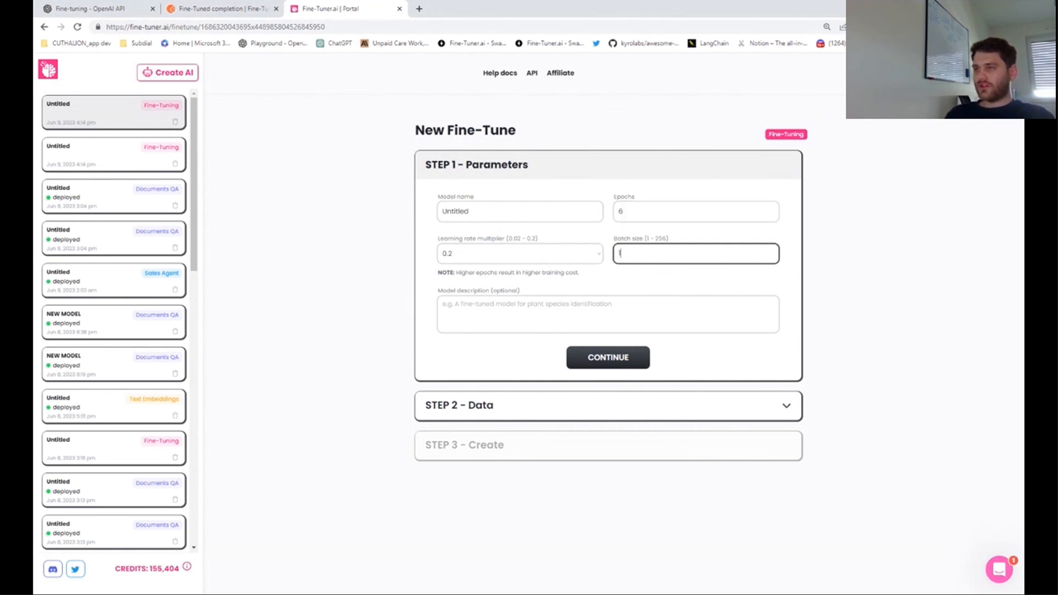
{"action": "left_click", "coordinate": [540, 255]}
{"action": "left_click", "coordinate": [607, 256]}
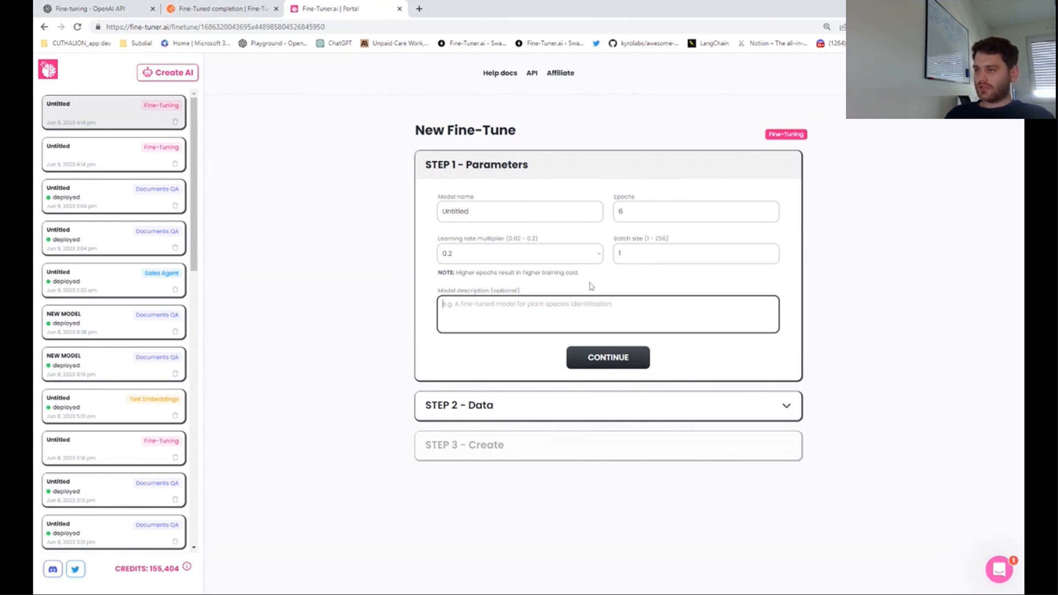
{"action": "left_click", "coordinate": [606, 358]}
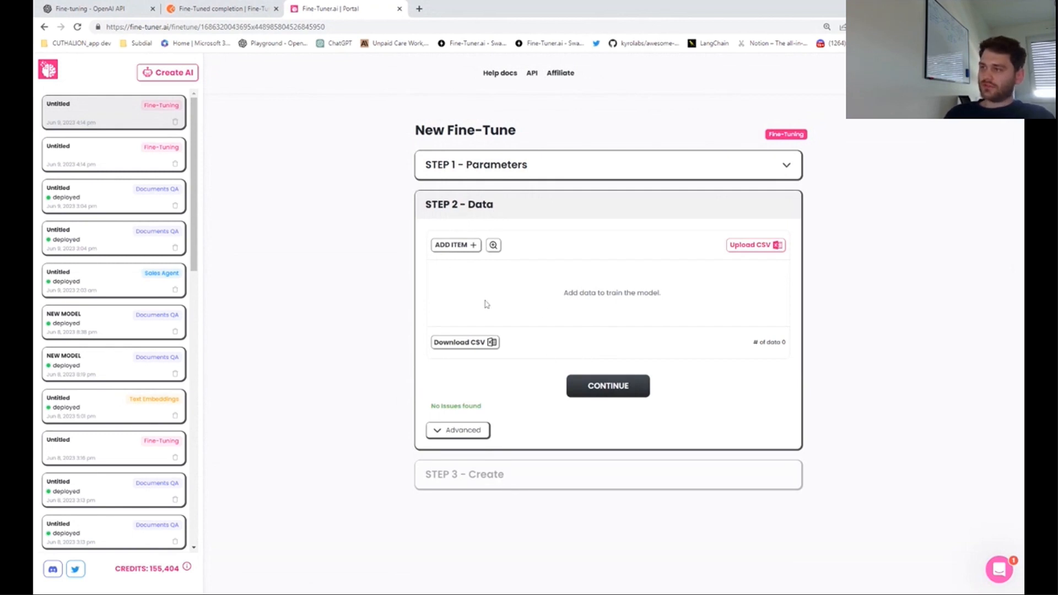
Add an empty training data item and inspect its input and output fields in the enlarged view before closing it.
{"action": "left_click", "coordinate": [467, 248]}
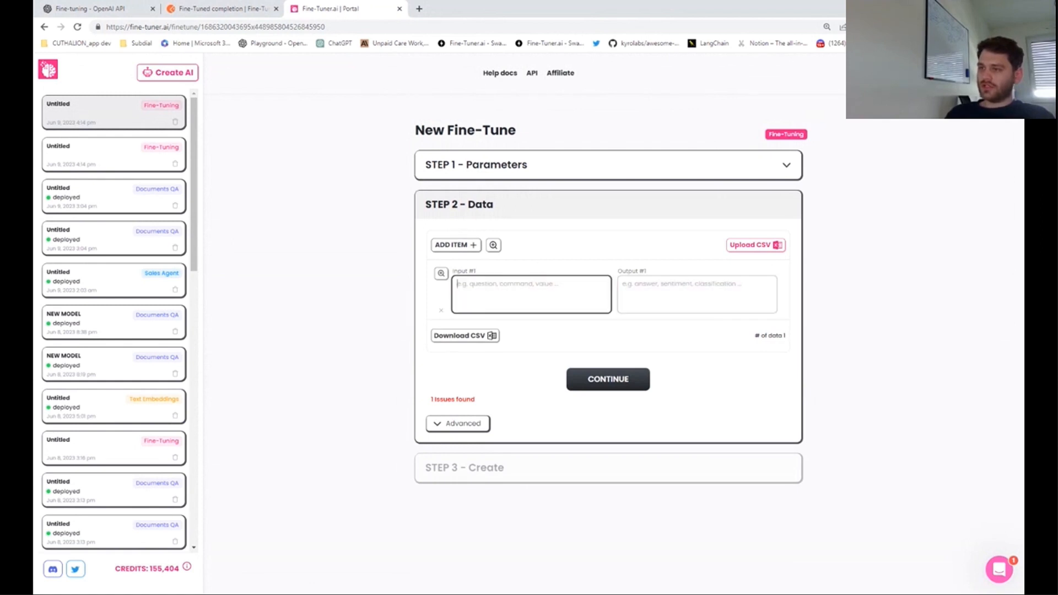
{"action": "left_click", "coordinate": [441, 275]}
{"action": "left_click", "coordinate": [231, 124]}
{"action": "left_click", "coordinate": [352, 124]}
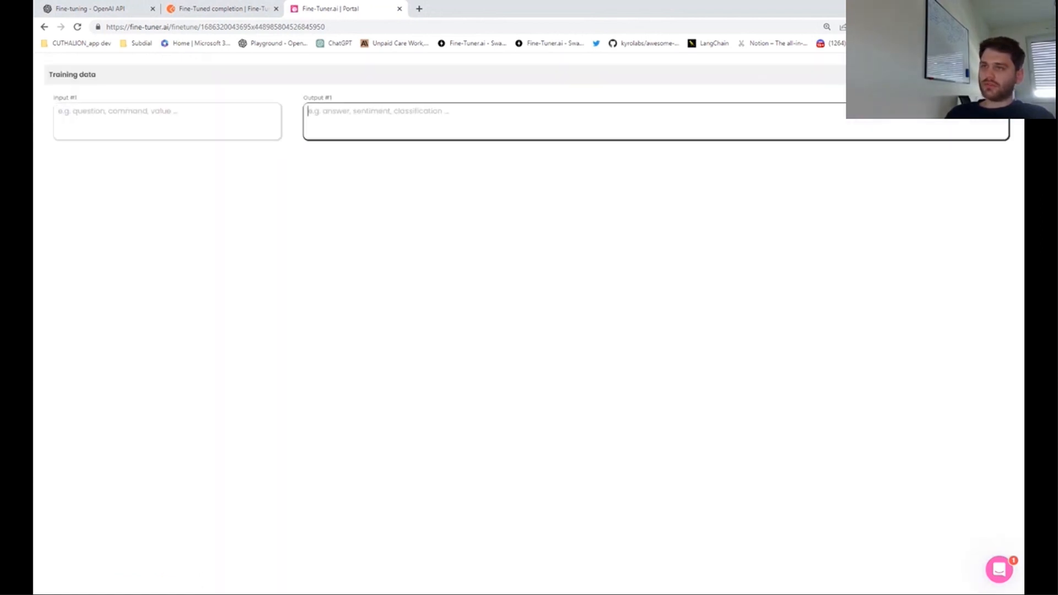
{"action": "left_click", "coordinate": [818, 251]}
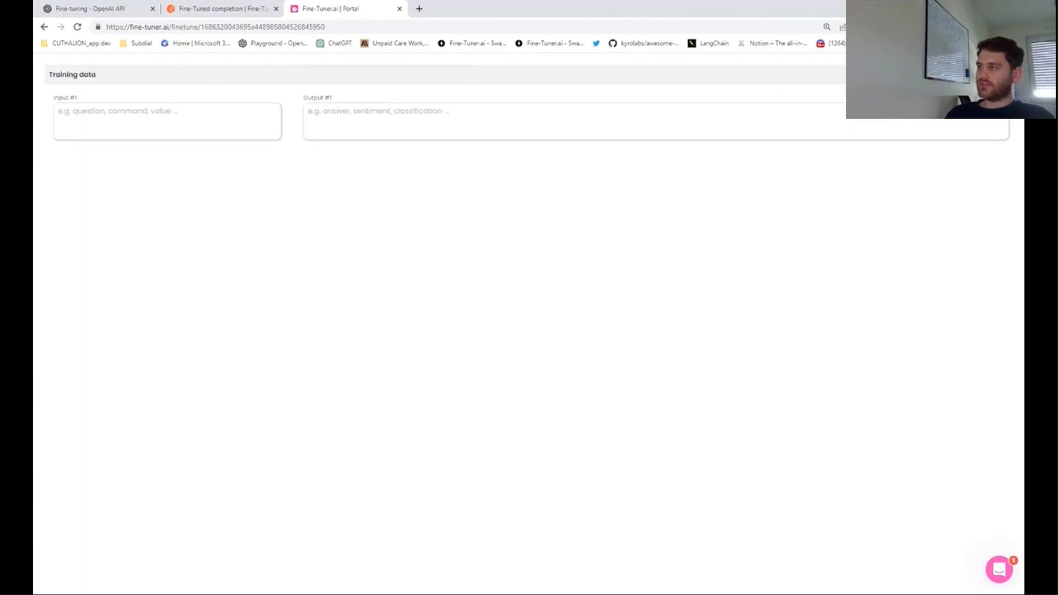
{"action": "left_click", "coordinate": [999, 74]}
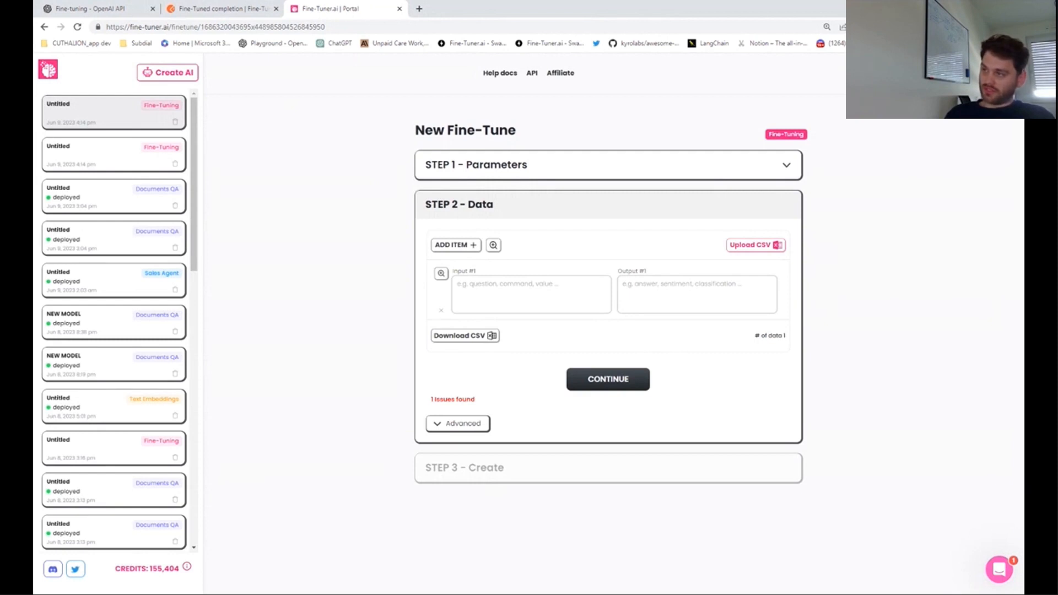
Upload the stock CSV as training data, assigning Stock as input and AAPL stock price tomorrow as output.
{"action": "left_click", "coordinate": [770, 249]}
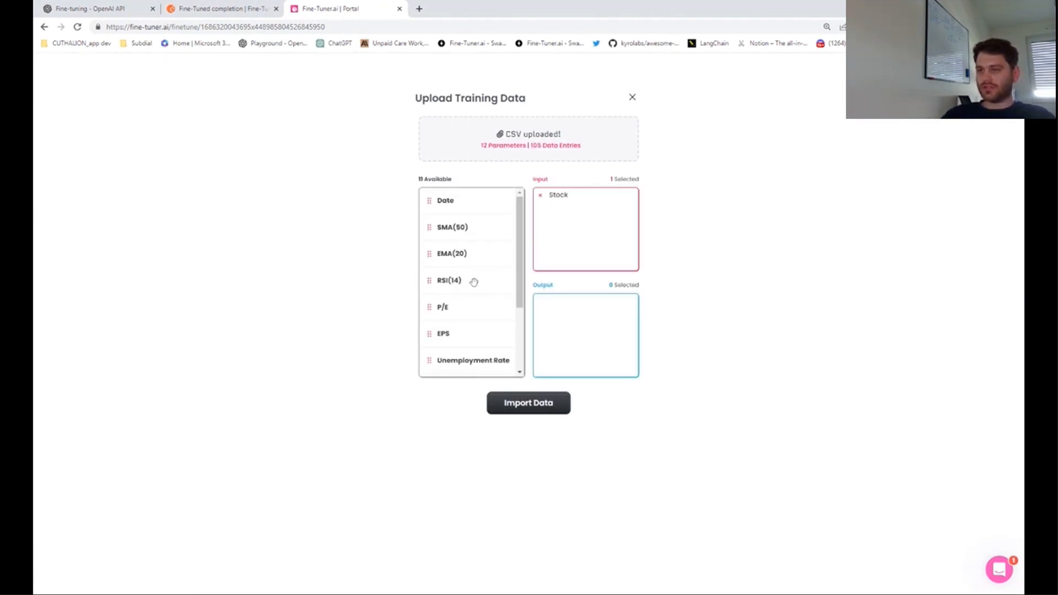
{"action": "scroll", "coordinate": [471, 318], "scroll_direction": "down", "scroll_amount": 2}
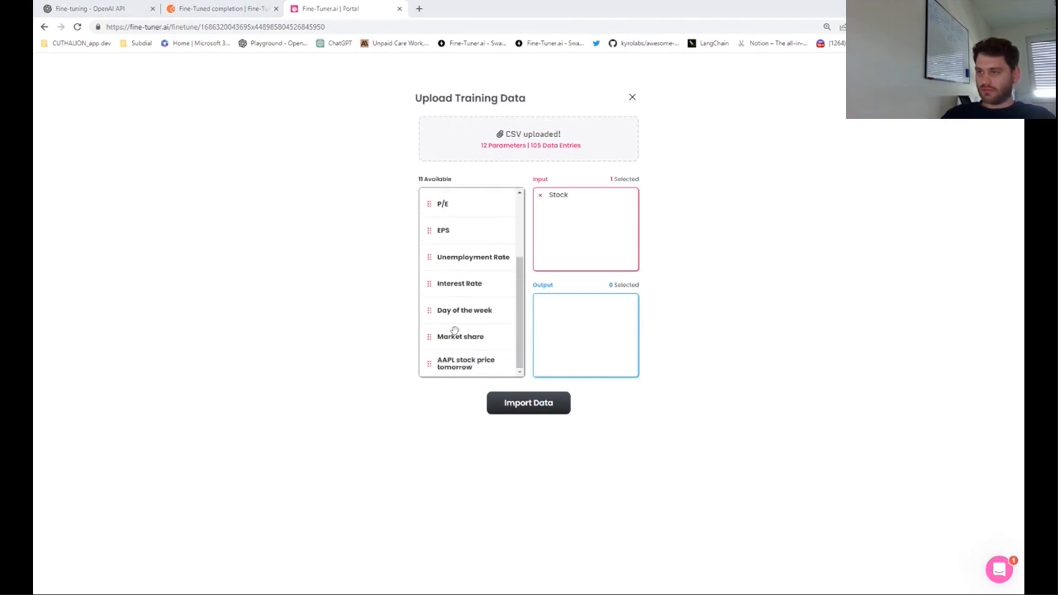
{"action": "left_click_drag", "start_coordinate": [472, 365], "coordinate": [567, 349]}
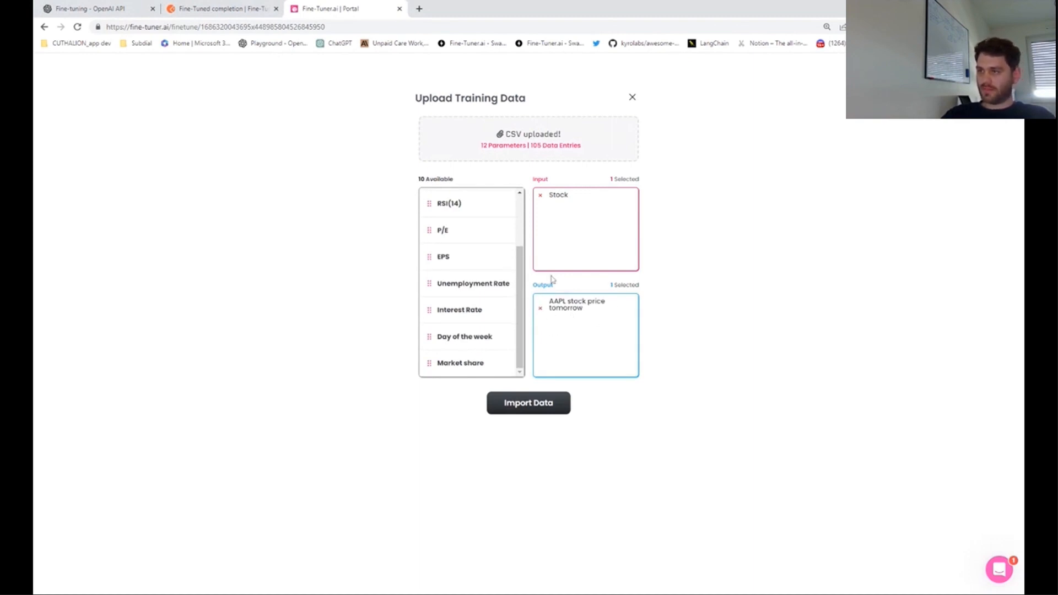
Add SMA(50), RSI(14), Interest Rate and Unemployment Rate to the input parameters and import the CSV data.
{"action": "scroll", "coordinate": [486, 275], "scroll_direction": "up", "scroll_amount": 2}
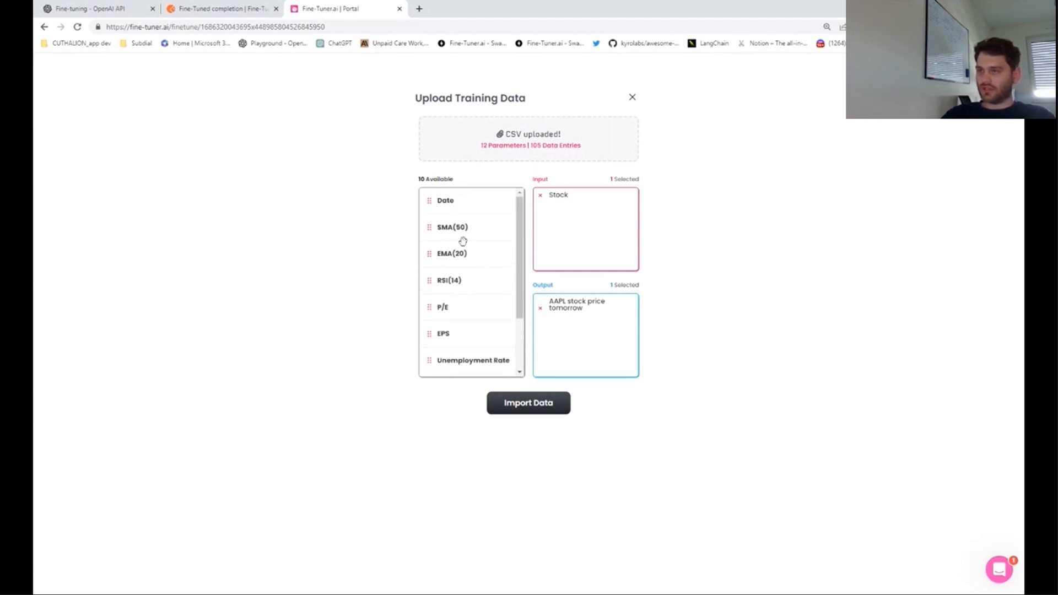
{"action": "scroll", "coordinate": [452, 273], "scroll_direction": "down", "scroll_amount": 2}
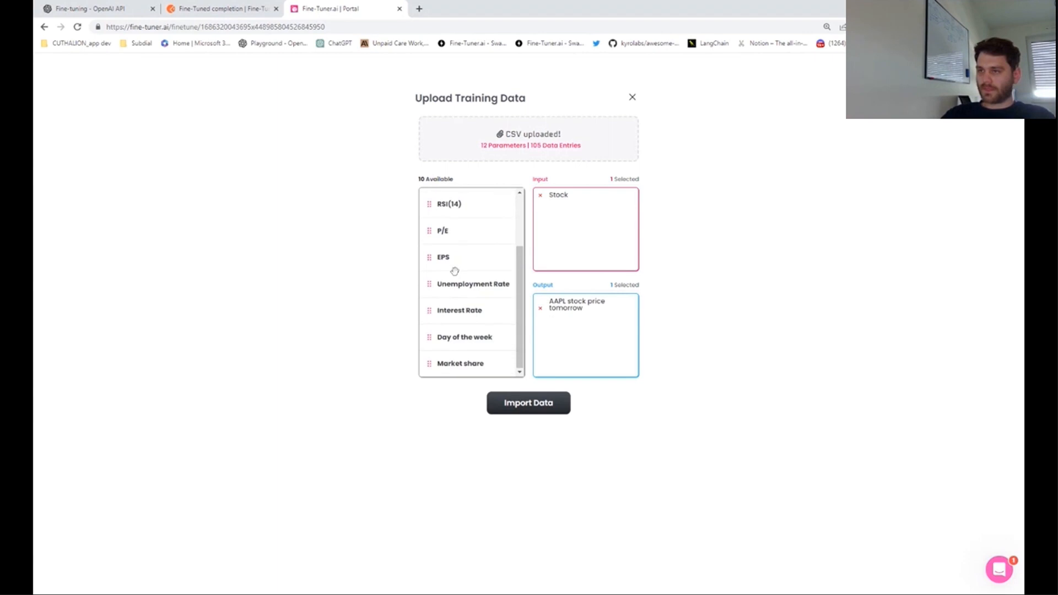
{"action": "scroll", "coordinate": [459, 275], "scroll_direction": "up", "scroll_amount": 2}
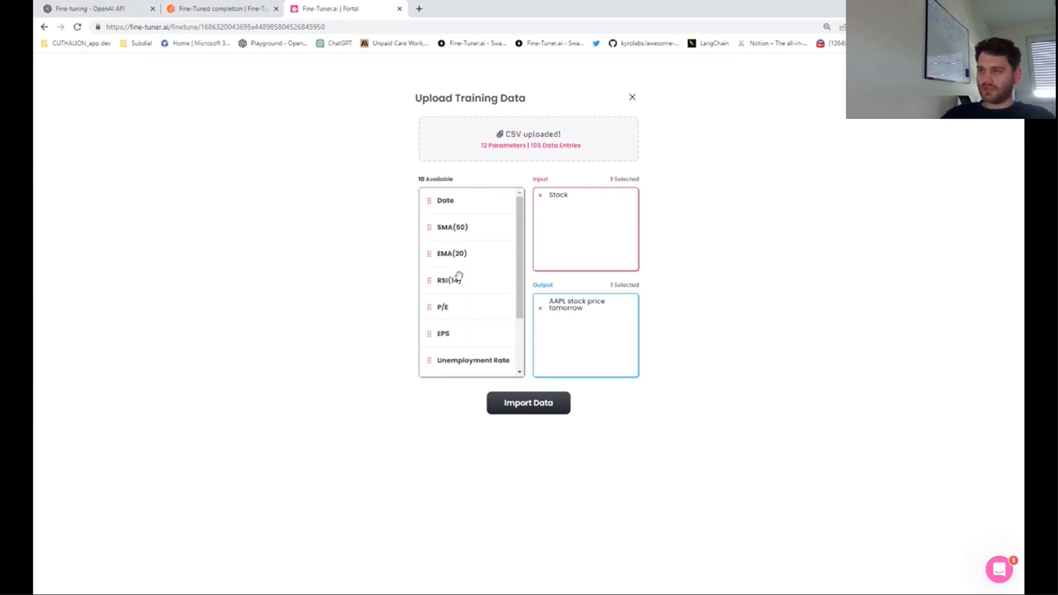
{"action": "left_click", "coordinate": [542, 202]}
{"action": "left_click_drag", "start_coordinate": [447, 200], "coordinate": [572, 209]}
{"action": "left_click_drag", "start_coordinate": [462, 228], "coordinate": [572, 229]}
{"action": "left_click_drag", "start_coordinate": [468, 248], "coordinate": [586, 241]}
{"action": "scroll", "coordinate": [459, 265], "scroll_direction": "down", "scroll_amount": 1}
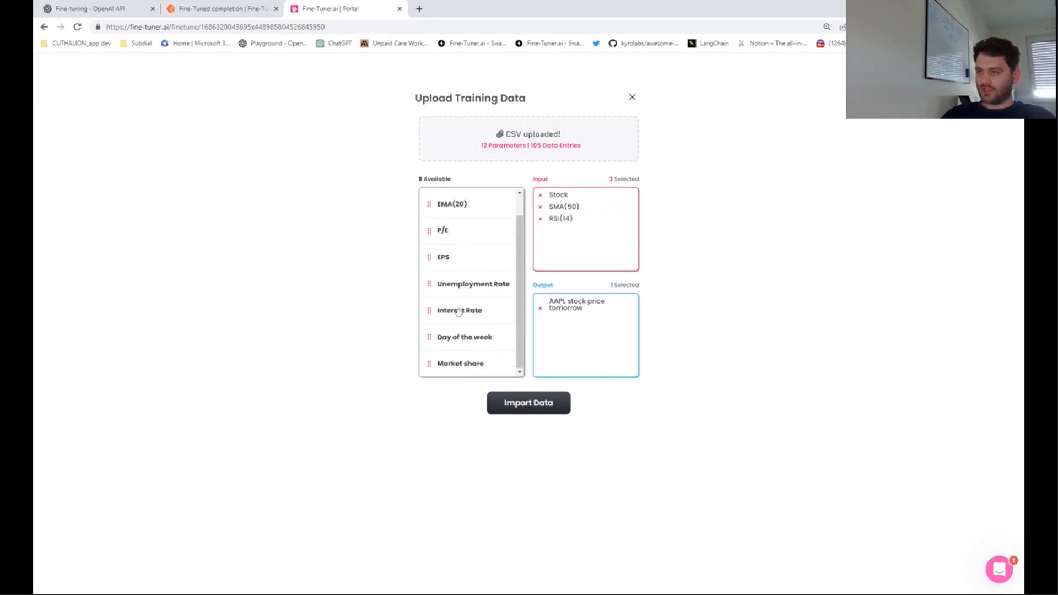
{"action": "left_click_drag", "start_coordinate": [455, 311], "coordinate": [570, 242]}
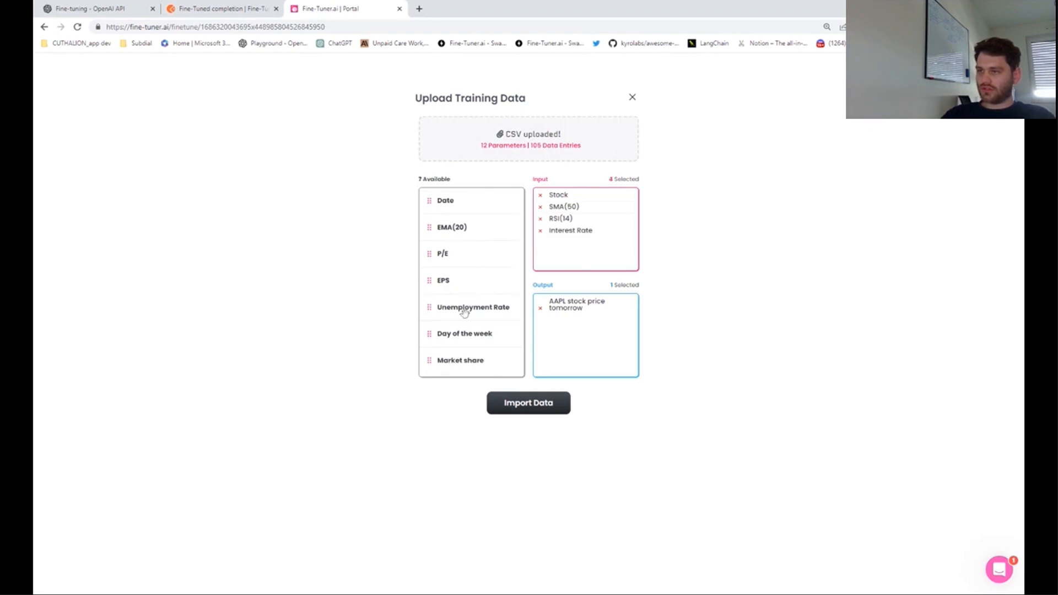
{"action": "left_click_drag", "start_coordinate": [461, 309], "coordinate": [569, 245]}
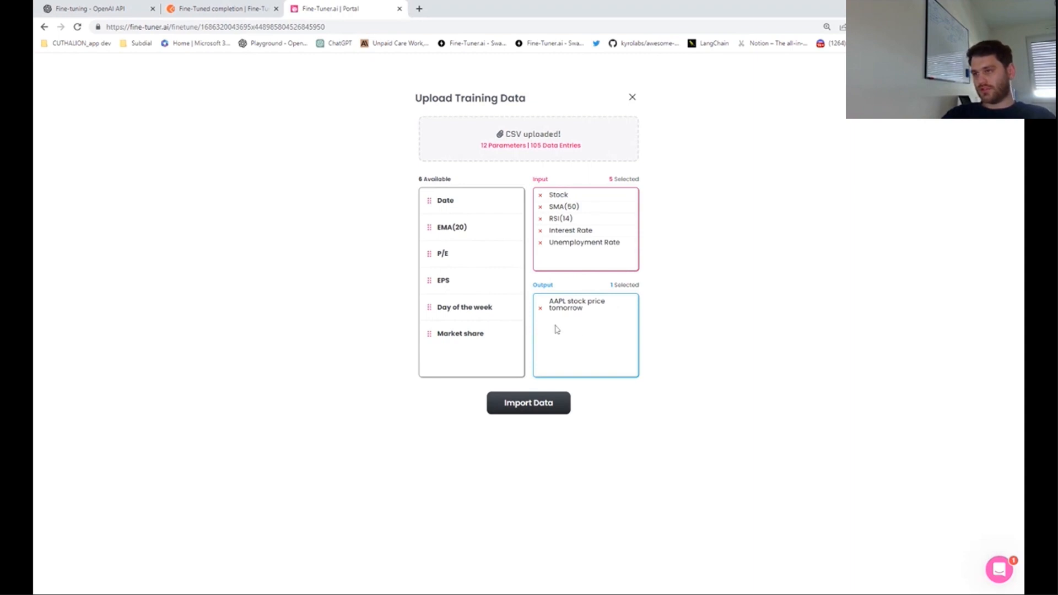
{"action": "left_click", "coordinate": [538, 407]}
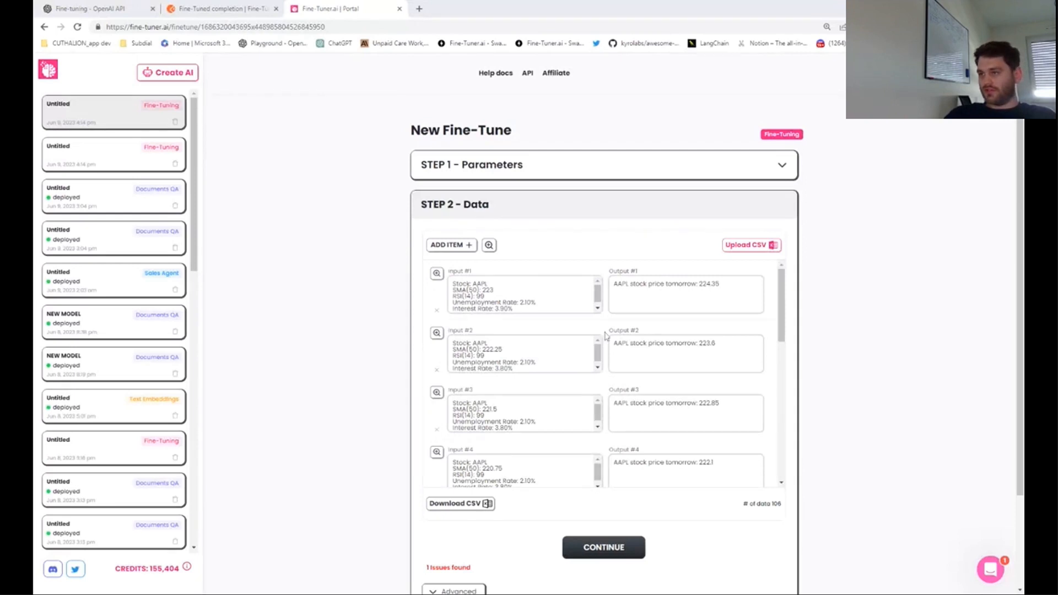
Examine the imported input and output pairs in the data list and in the enlarged training data view.
{"action": "scroll", "coordinate": [606, 346], "scroll_direction": "down", "scroll_amount": 3}
{"action": "scroll", "coordinate": [606, 346], "scroll_direction": "down", "scroll_amount": 12}
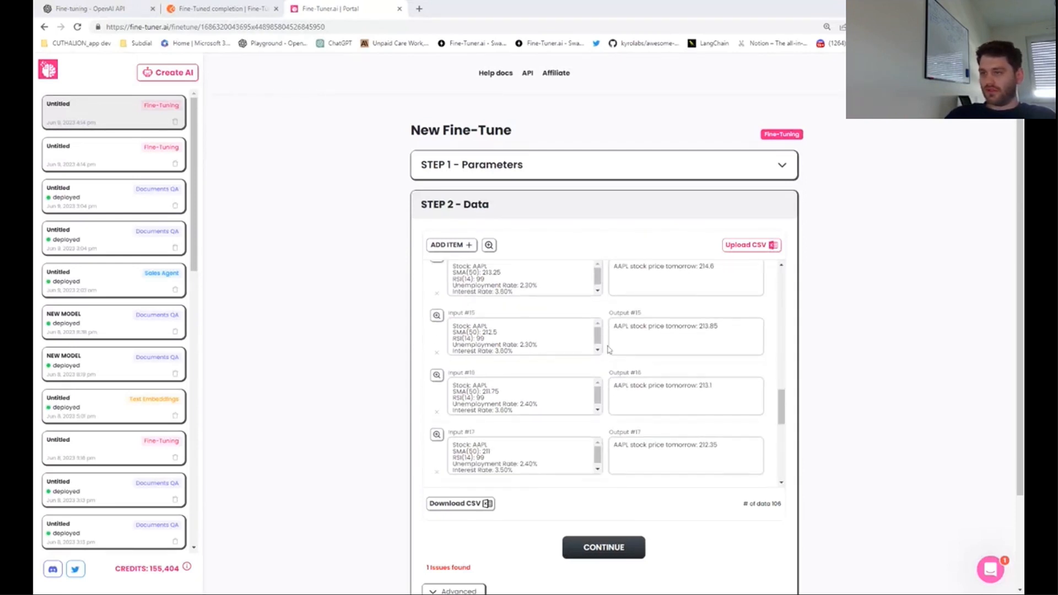
{"action": "scroll", "coordinate": [608, 349], "scroll_direction": "down", "scroll_amount": 10}
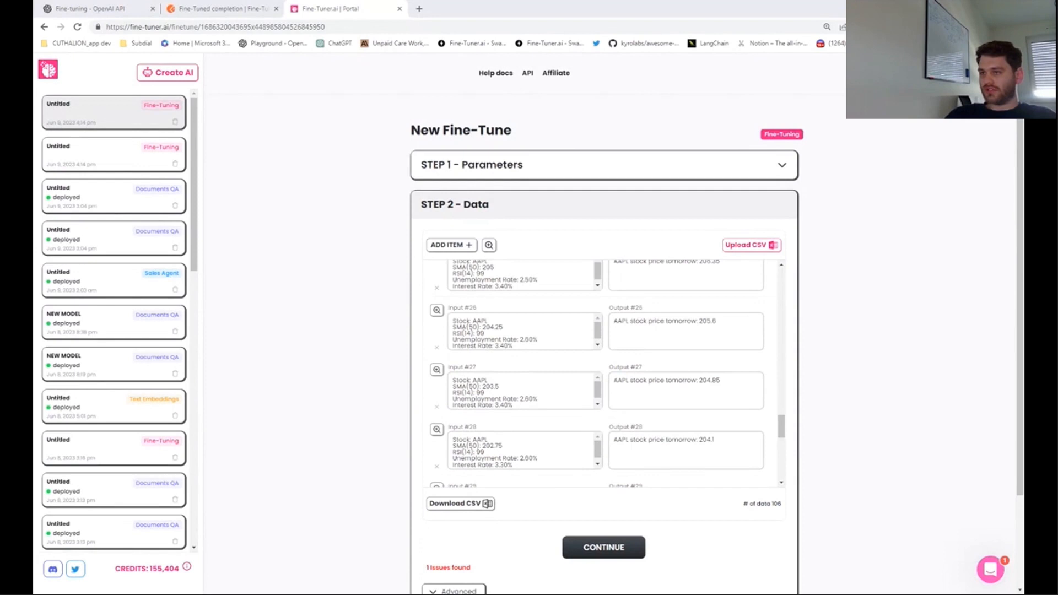
{"action": "left_click", "coordinate": [488, 246]}
{"action": "scroll", "coordinate": [366, 333], "scroll_direction": "down", "scroll_amount": 15}
{"action": "left_click_drag", "start_coordinate": [161, 329], "coordinate": [133, 321]}
{"action": "scroll", "coordinate": [621, 300], "scroll_direction": "up", "scroll_amount": 18}
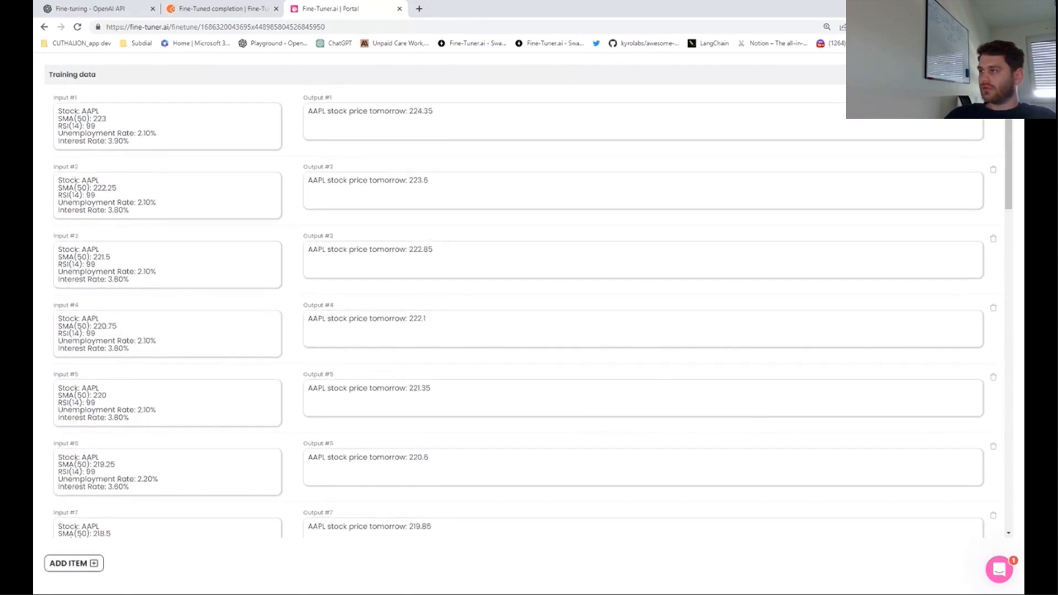
{"action": "left_click", "coordinate": [1002, 74]}
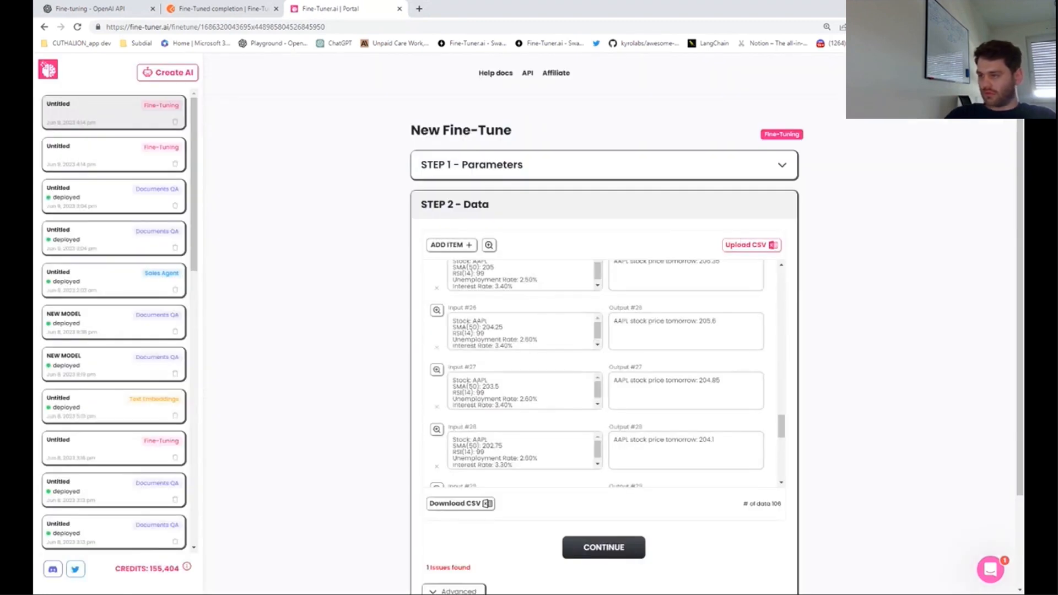
Delete the empty item #106 at the end of the training data list.
{"action": "scroll", "coordinate": [560, 415], "scroll_direction": "down", "scroll_amount": 10}
{"action": "scroll", "coordinate": [560, 415], "scroll_direction": "down", "scroll_amount": 9}
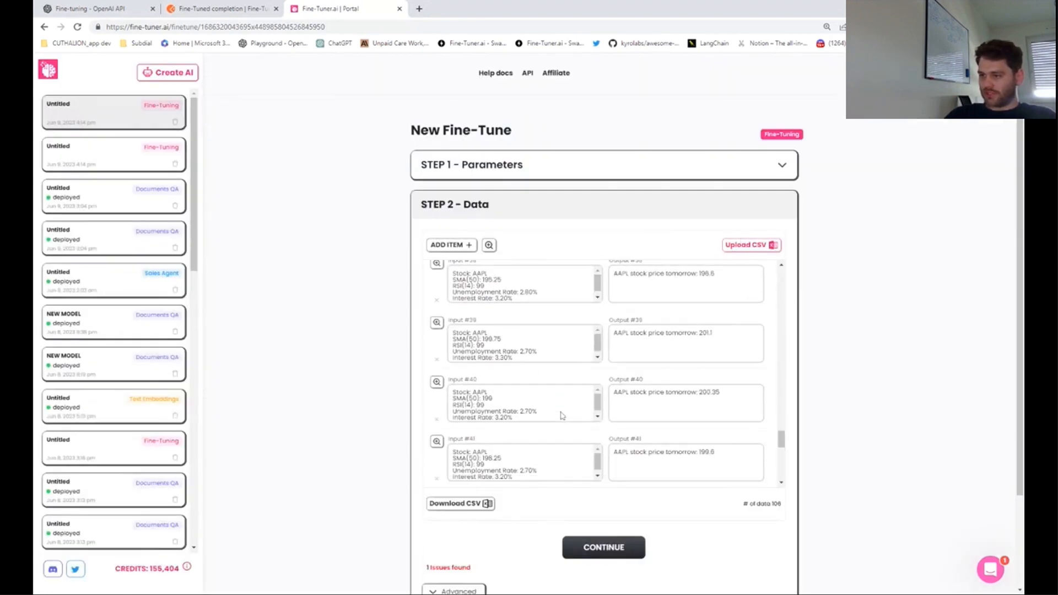
{"action": "scroll", "coordinate": [524, 323], "scroll_direction": "down", "scroll_amount": 5}
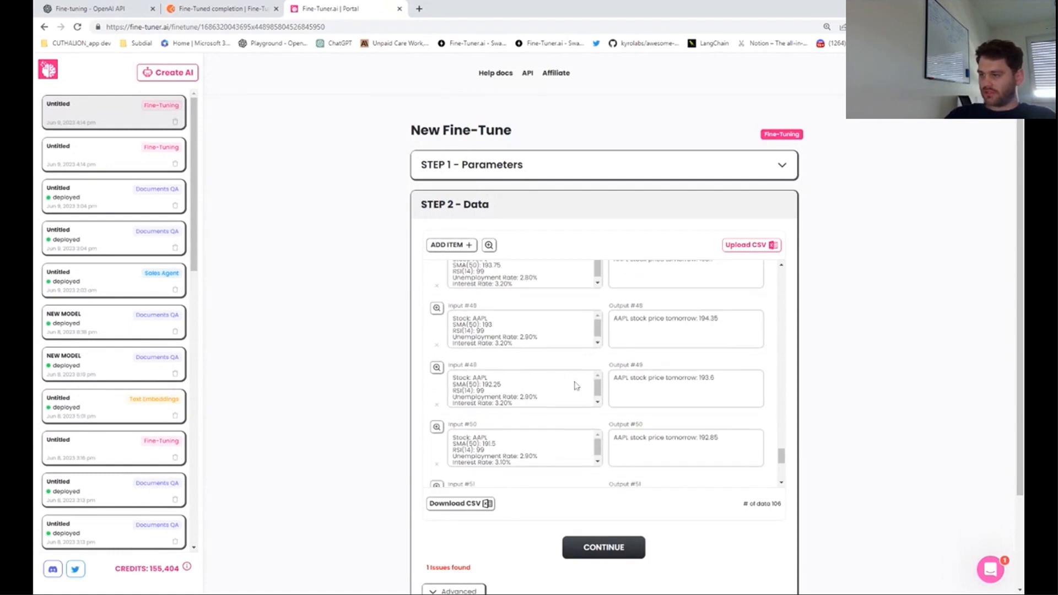
{"action": "scroll", "coordinate": [604, 429], "scroll_direction": "down", "scroll_amount": 19}
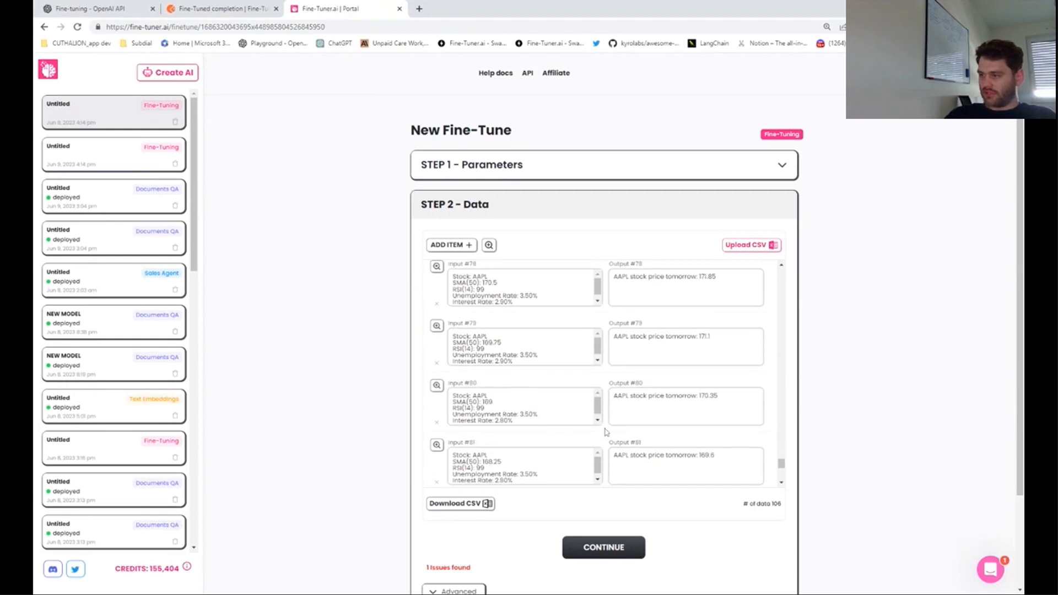
{"action": "scroll", "coordinate": [606, 433], "scroll_direction": "down", "scroll_amount": 10}
{"action": "scroll", "coordinate": [605, 435], "scroll_direction": "down", "scroll_amount": 10}
{"action": "scroll", "coordinate": [784, 482], "scroll_direction": "down", "scroll_amount": 5}
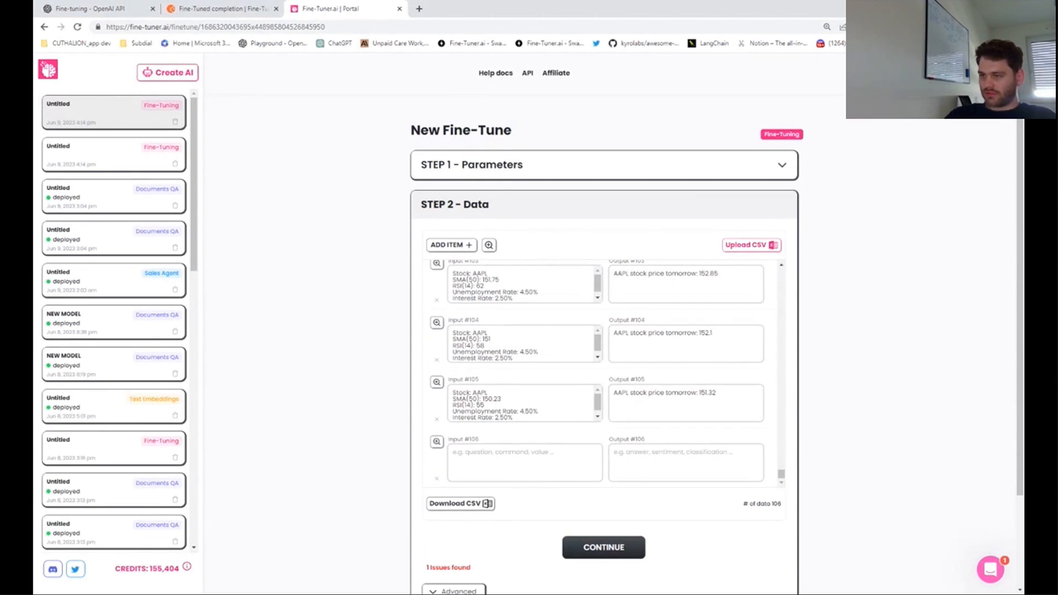
{"action": "left_click", "coordinate": [436, 480]}
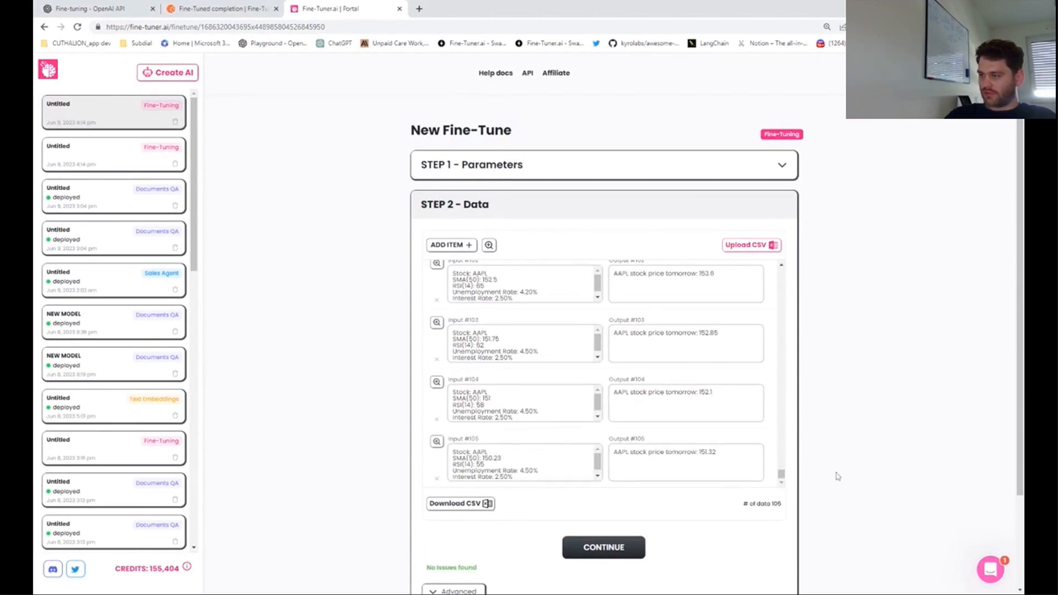
Look over the remaining training items, finish the data stage and create the fine-tune.
{"action": "left_click_drag", "start_coordinate": [781, 477], "coordinate": [781, 271]}
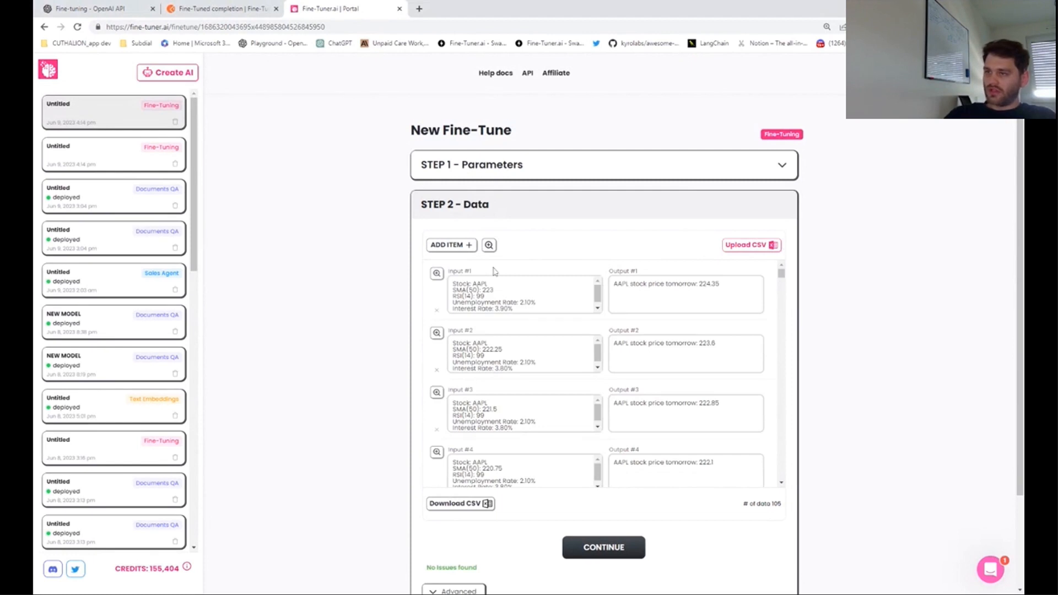
{"action": "scroll", "coordinate": [514, 281], "scroll_direction": "down", "scroll_amount": 10}
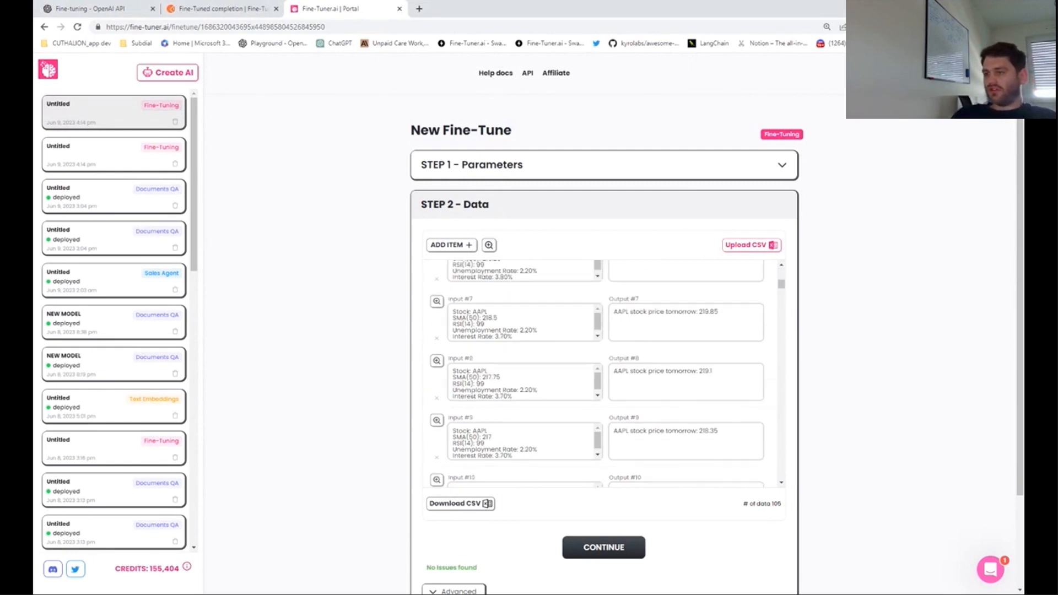
{"action": "scroll", "coordinate": [554, 353], "scroll_direction": "down", "scroll_amount": 20}
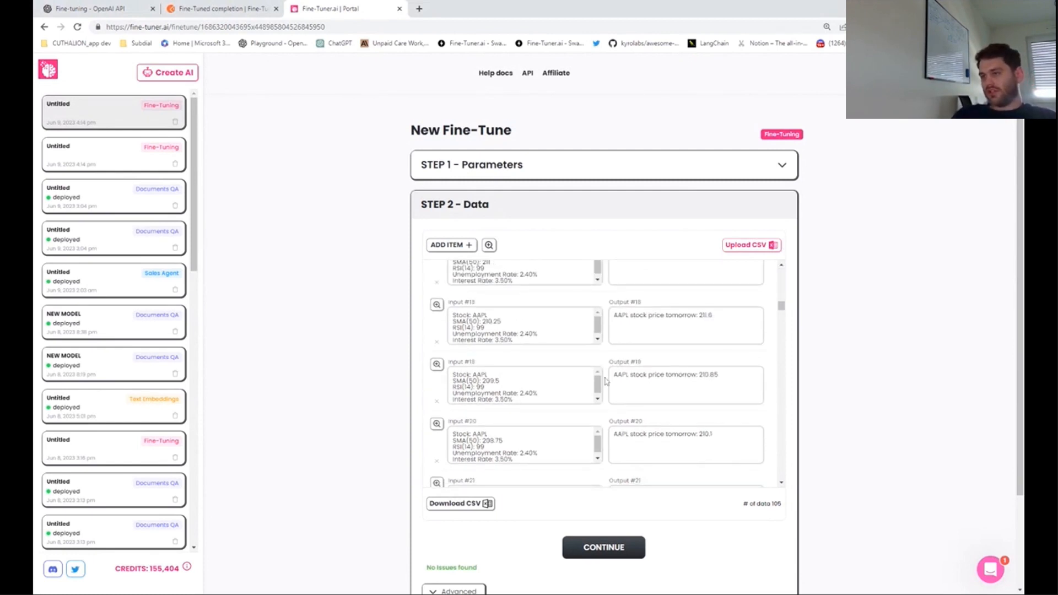
{"action": "scroll", "coordinate": [605, 385], "scroll_direction": "down", "scroll_amount": 20}
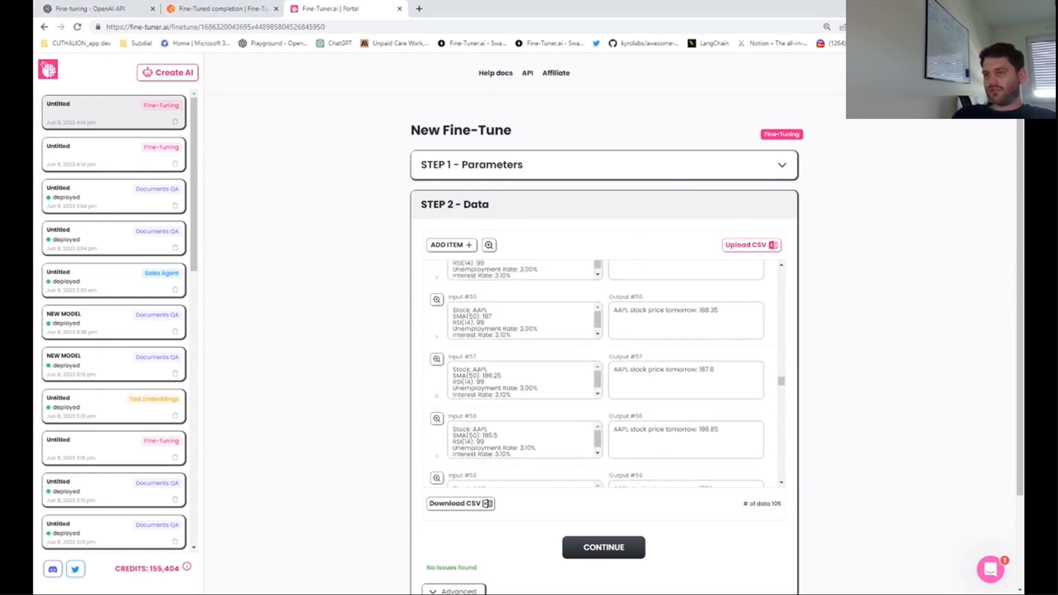
{"action": "left_click", "coordinate": [603, 547]}
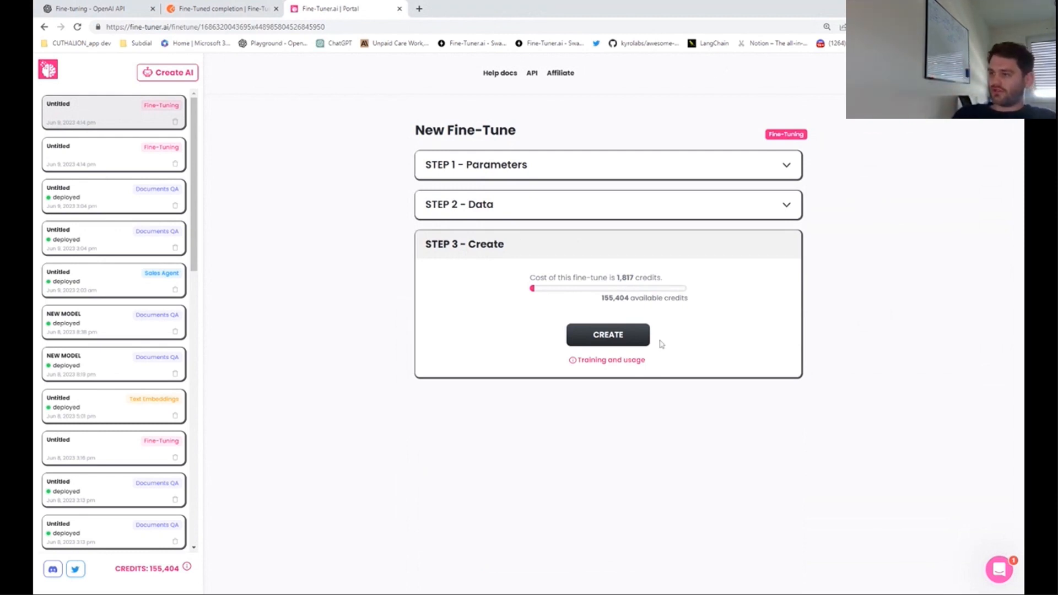
{"action": "left_click", "coordinate": [623, 344]}
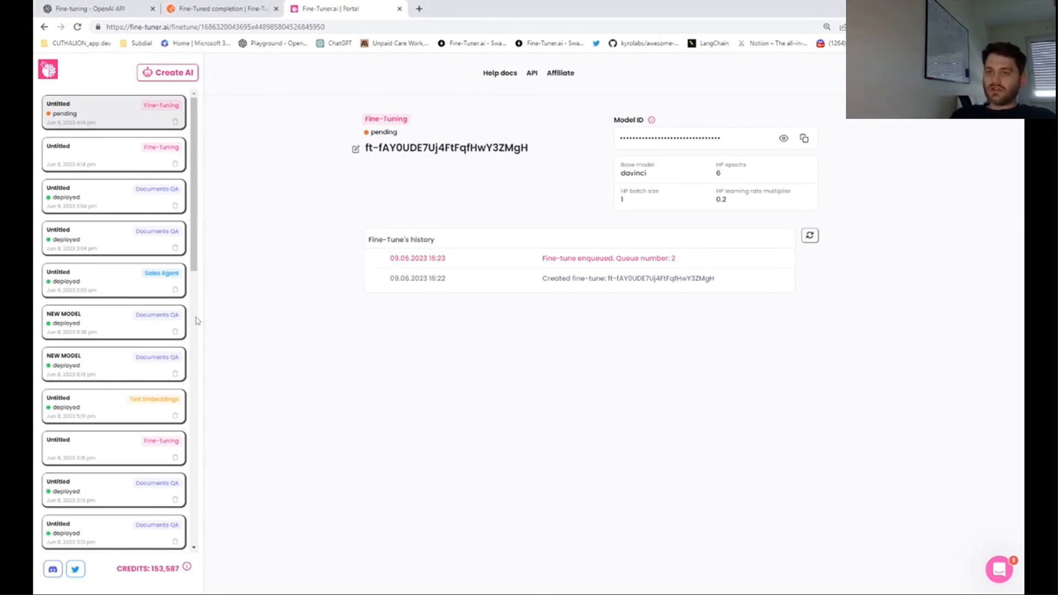
Open the scopings model's training data and examine how example #3 pairs a project scope with its features and user types.
{"action": "scroll", "coordinate": [110, 358], "scroll_direction": "down", "scroll_amount": 10}
{"action": "left_click", "coordinate": [110, 314]}
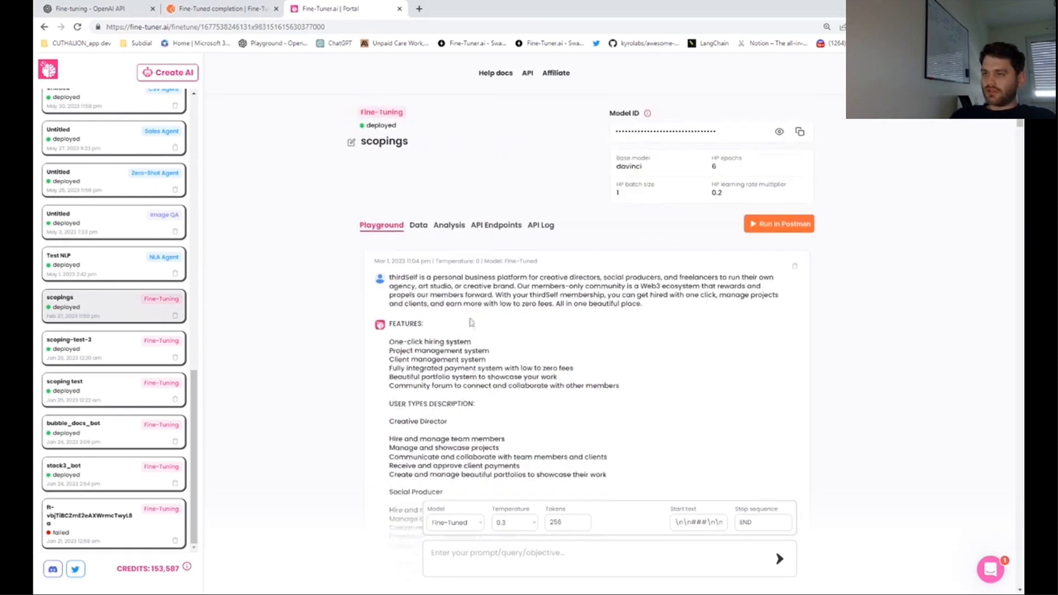
{"action": "left_click", "coordinate": [425, 241]}
{"action": "scroll", "coordinate": [482, 373], "scroll_direction": "down", "scroll_amount": 10}
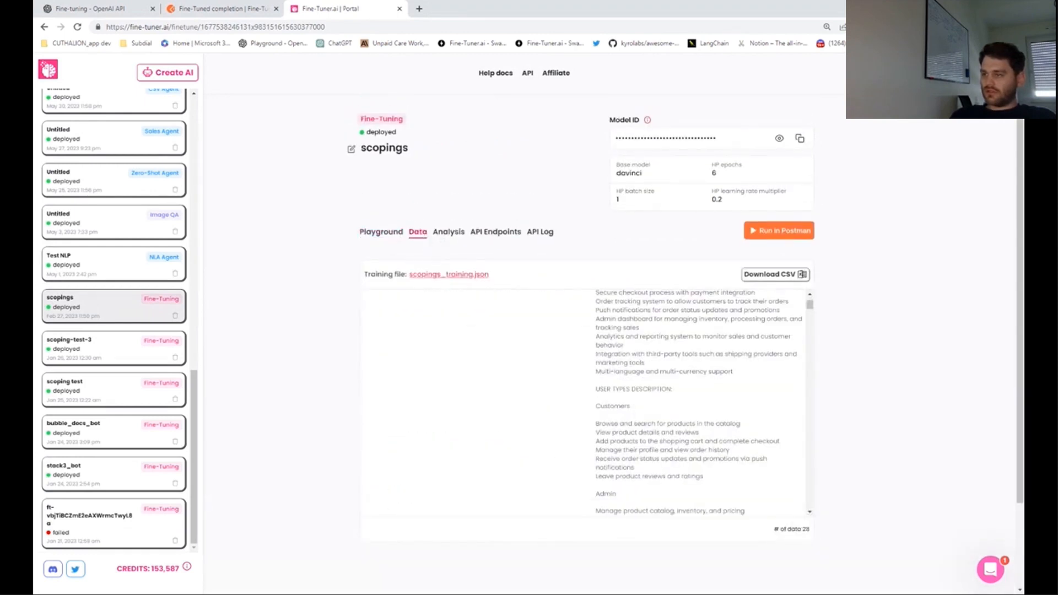
{"action": "scroll", "coordinate": [483, 372], "scroll_direction": "up", "scroll_amount": 4}
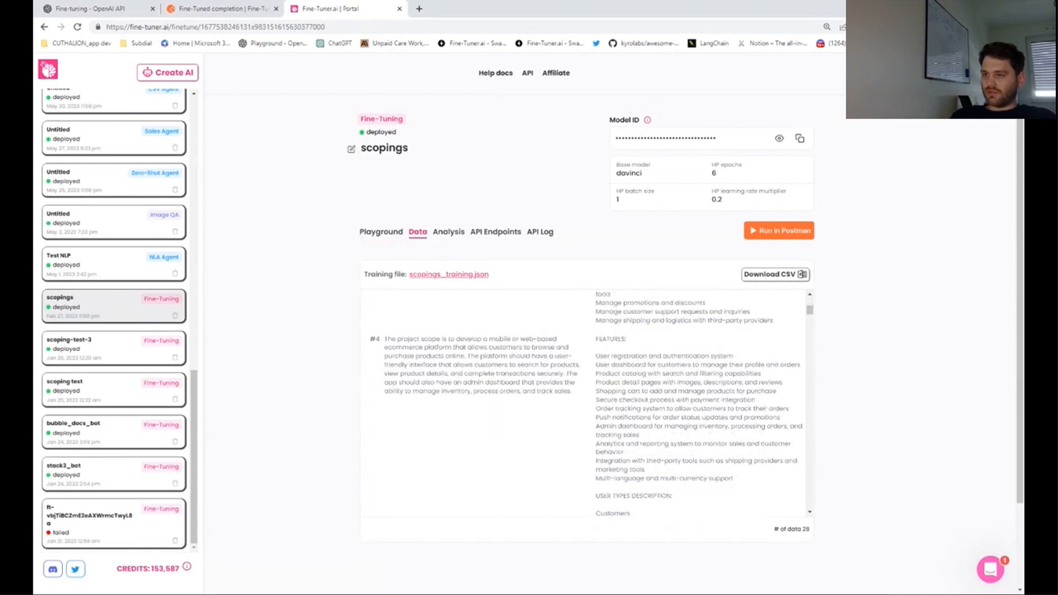
{"action": "scroll", "coordinate": [482, 372], "scroll_direction": "down", "scroll_amount": 1}
{"action": "scroll", "coordinate": [482, 372], "scroll_direction": "down", "scroll_amount": 2}
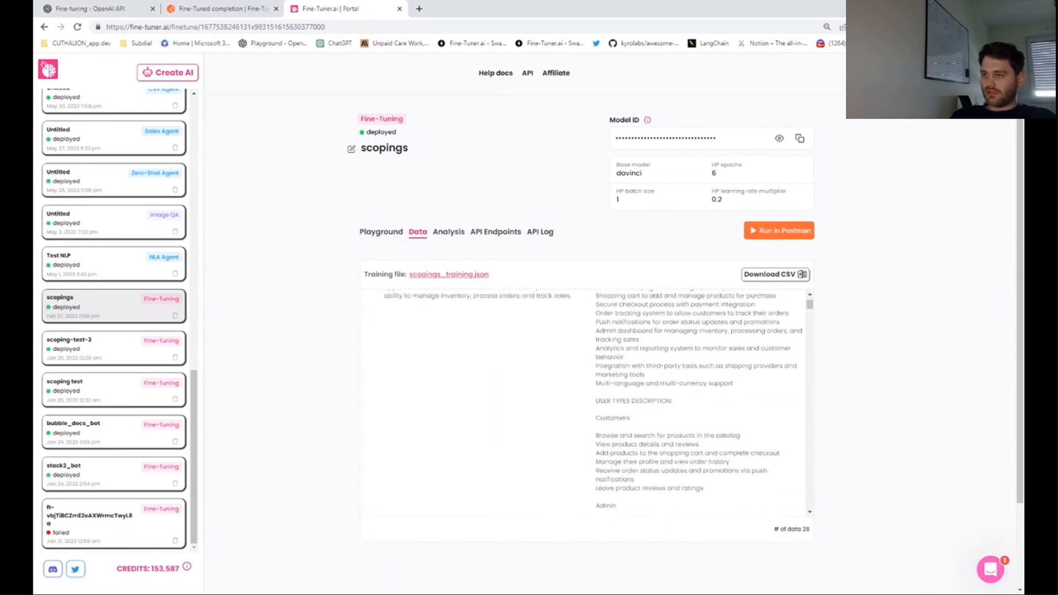
{"action": "scroll", "coordinate": [810, 301], "scroll_direction": "up", "scroll_amount": 3}
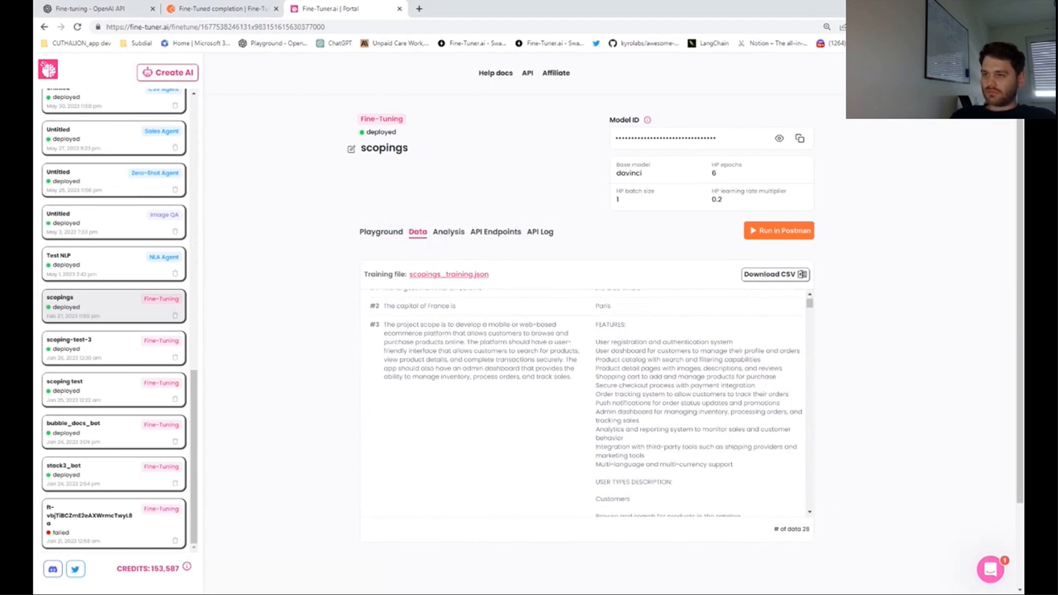
{"action": "left_click_drag", "start_coordinate": [384, 325], "coordinate": [573, 380]}
Open the scopings model's playground and review its token limit and stop sequence settings.
{"action": "left_click", "coordinate": [387, 235]}
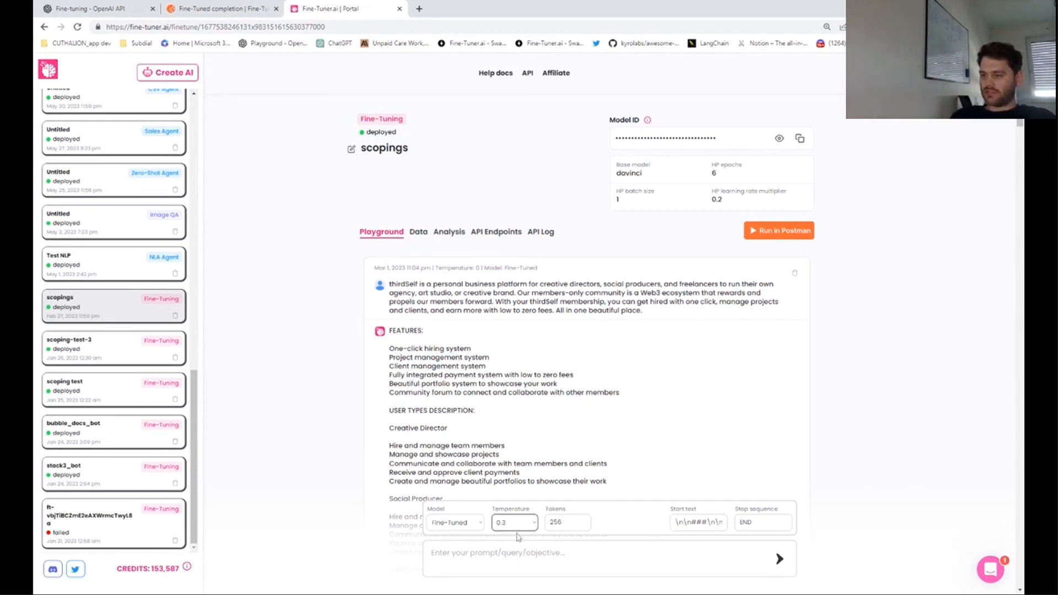
{"action": "double_click", "coordinate": [556, 522]}
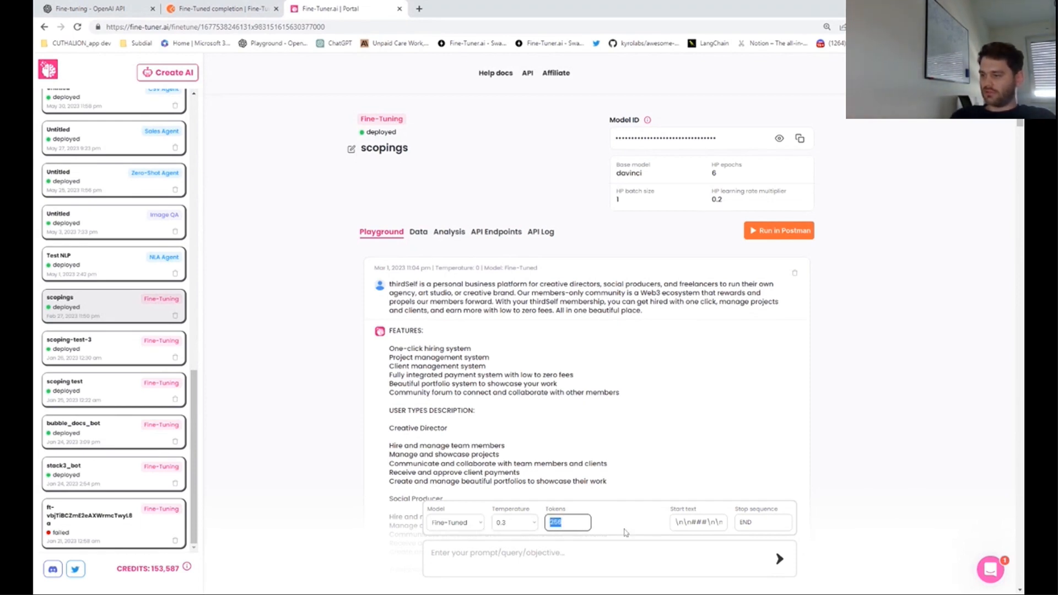
{"action": "left_click", "coordinate": [759, 522]}
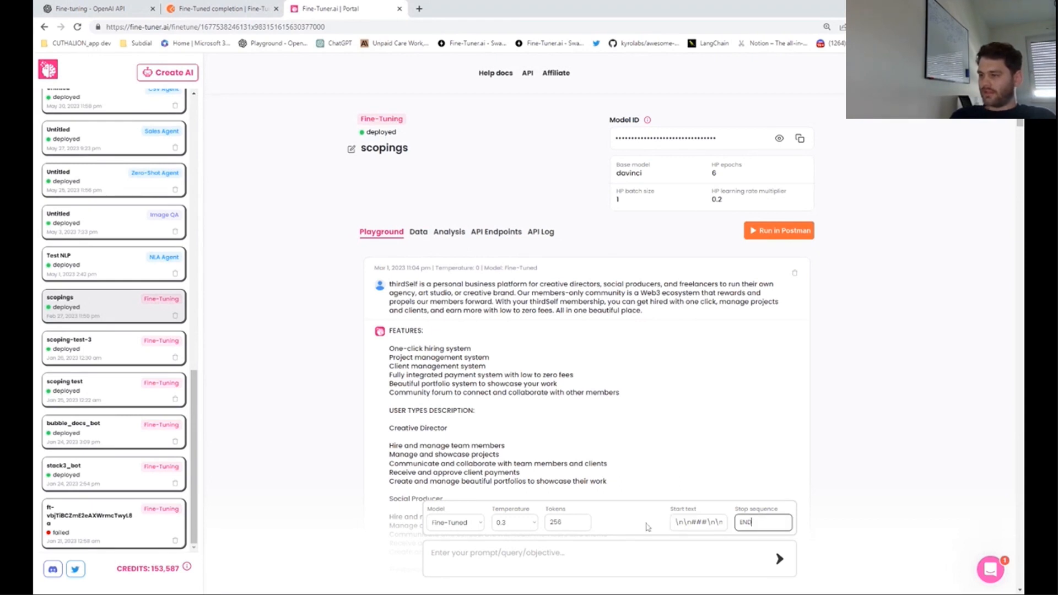
{"action": "double_click", "coordinate": [745, 522]}
{"action": "left_click", "coordinate": [645, 528]}
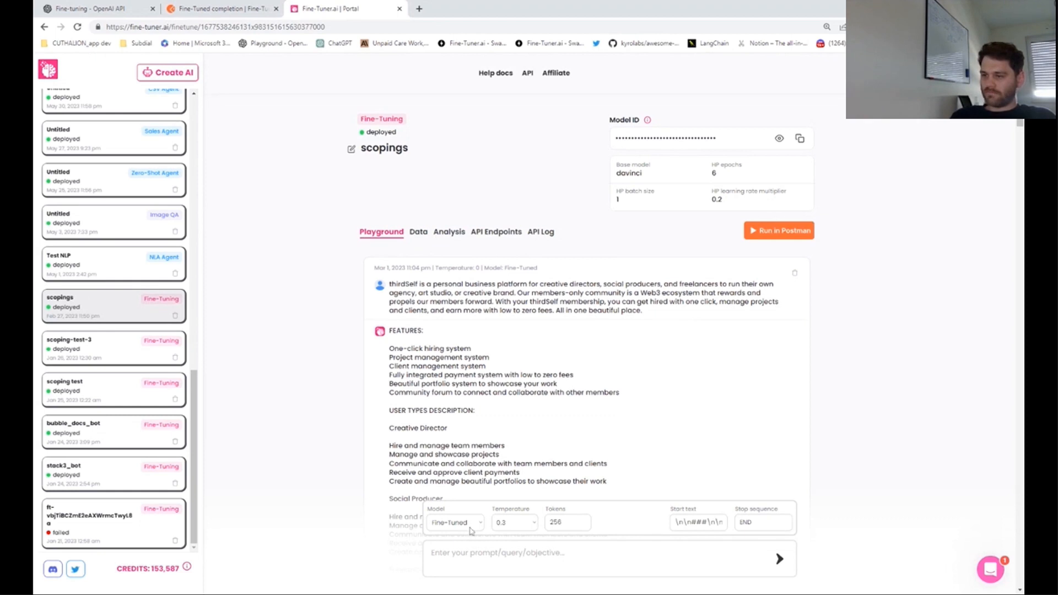
Submit the playground prompt "This is a project about developing an AI solution based on bubble" to the fine-tuned model.
{"action": "left_click", "coordinate": [443, 547]}
{"action": "type", "text": "This is a project about developing an A"}
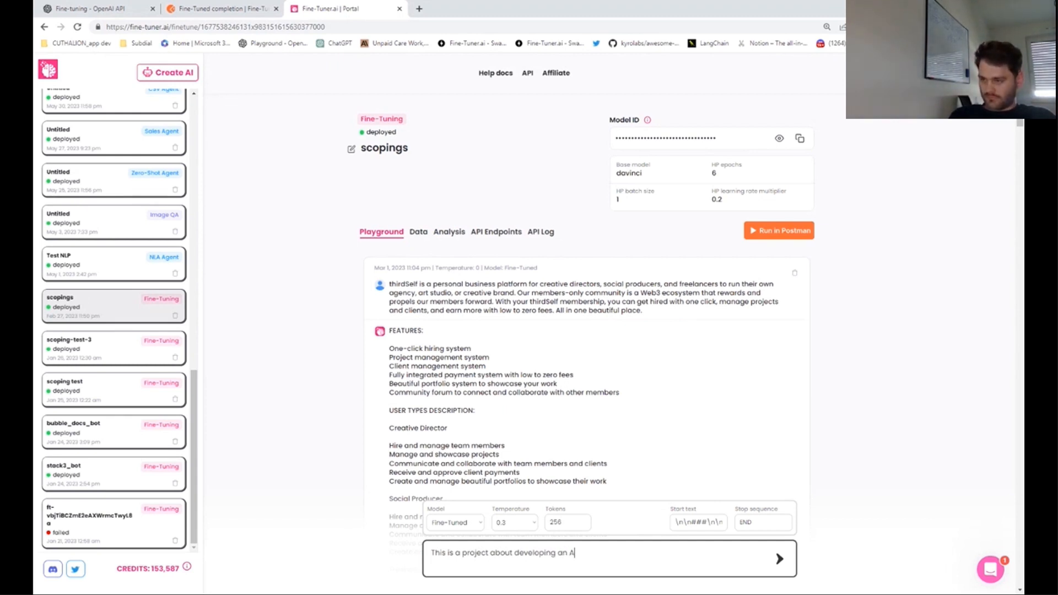
{"action": "type", "text": "l"}
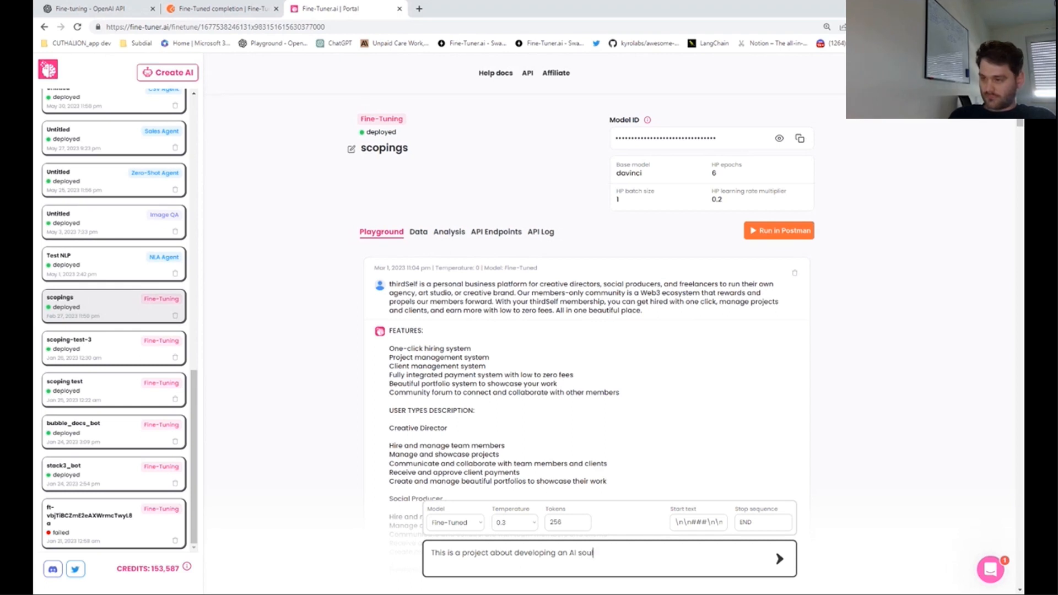
{"action": "key", "text": "BackSpace"}
{"action": "key", "text": "BackSpace"}
{"action": "type", "text": "ut"}
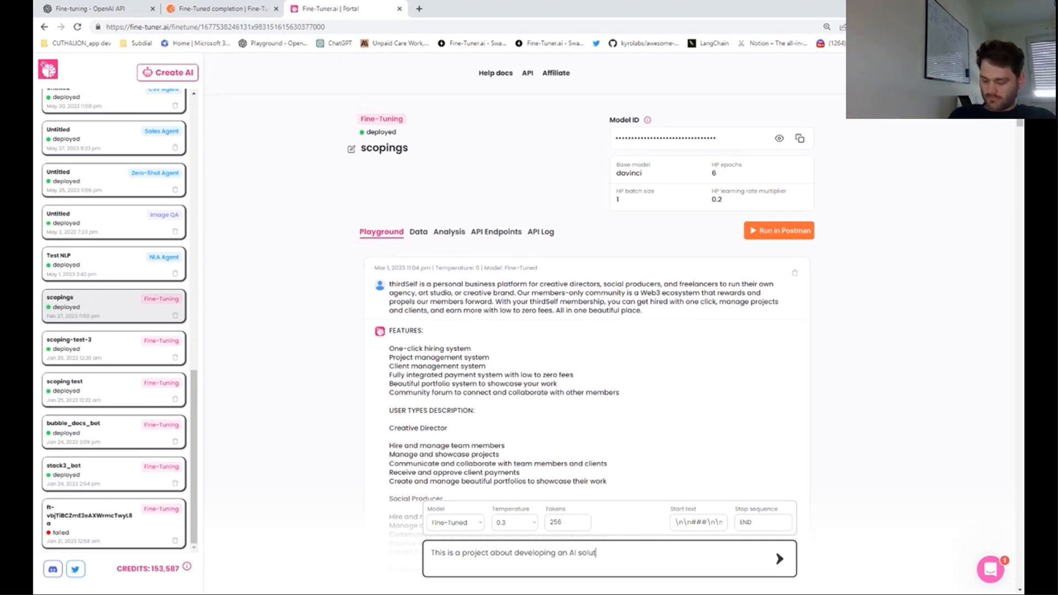
{"action": "type", "text": "ion based"}
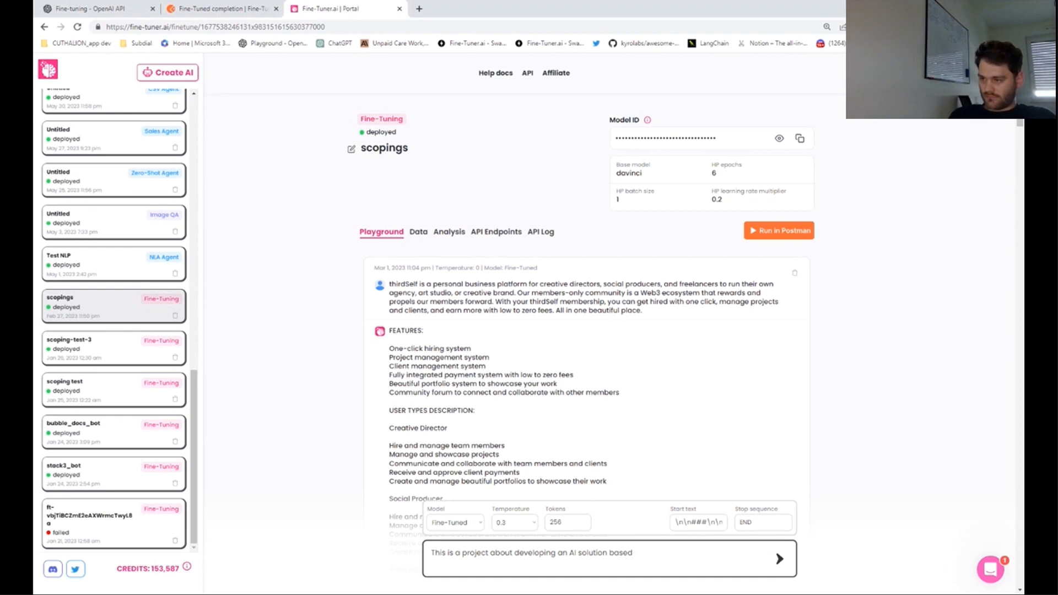
{"action": "type", "text": " on bubble"}
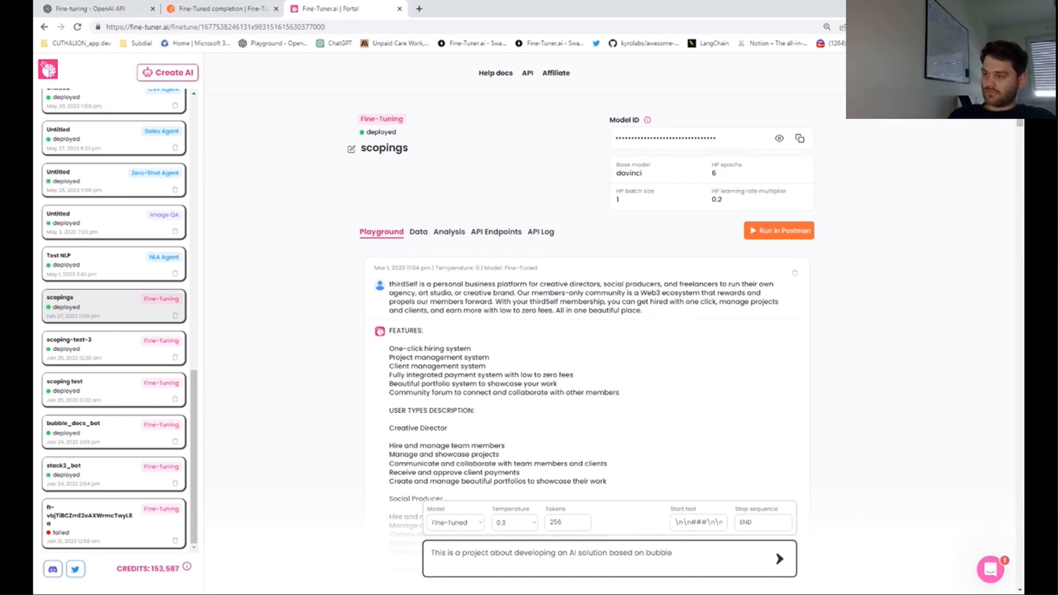
{"action": "triple_click", "coordinate": [623, 553]}
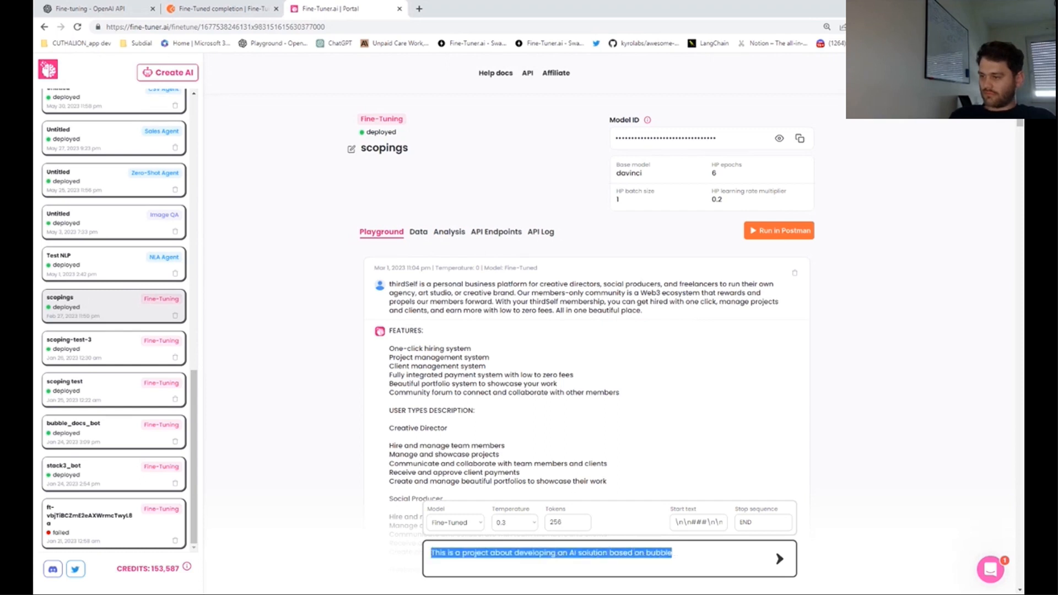
{"action": "left_click", "coordinate": [780, 560]}
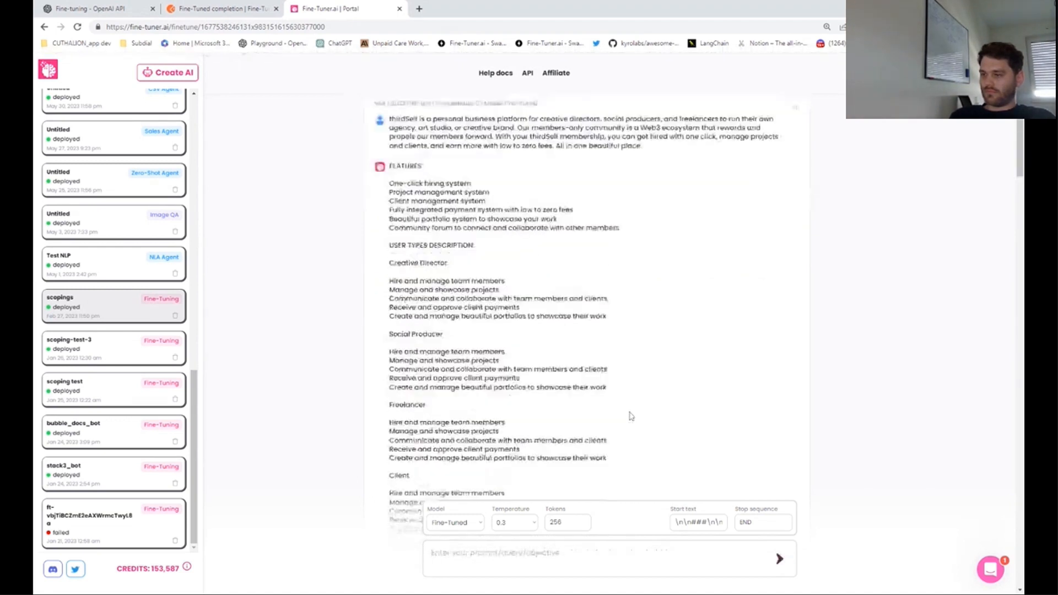
Read the model's generated features and user types for the bubble prompt, checking the training data for comparison.
{"action": "scroll", "coordinate": [630, 418], "scroll_direction": "up", "scroll_amount": 4}
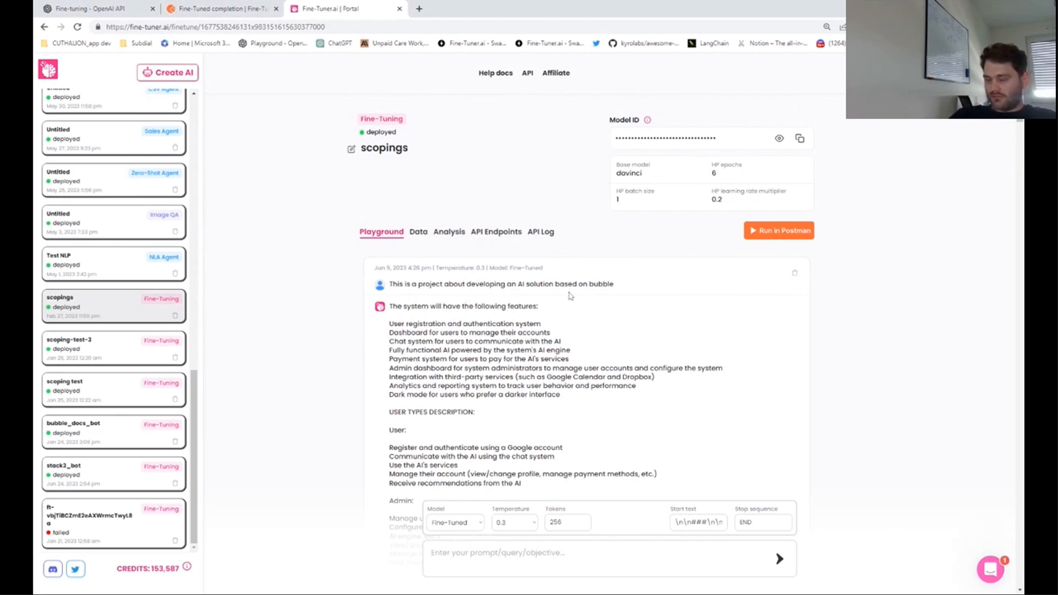
{"action": "scroll", "coordinate": [591, 312], "scroll_direction": "down", "scroll_amount": 1}
{"action": "scroll", "coordinate": [591, 311], "scroll_direction": "down", "scroll_amount": 2}
{"action": "scroll", "coordinate": [591, 311], "scroll_direction": "up", "scroll_amount": 1}
{"action": "scroll", "coordinate": [591, 312], "scroll_direction": "up", "scroll_amount": 1}
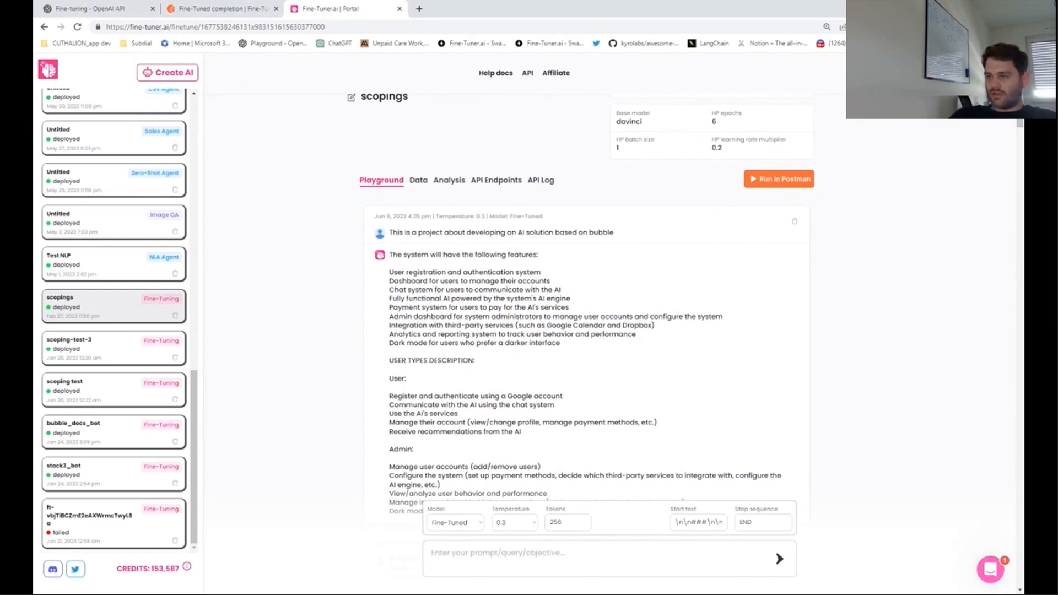
{"action": "scroll", "coordinate": [458, 204], "scroll_direction": "down", "scroll_amount": 1}
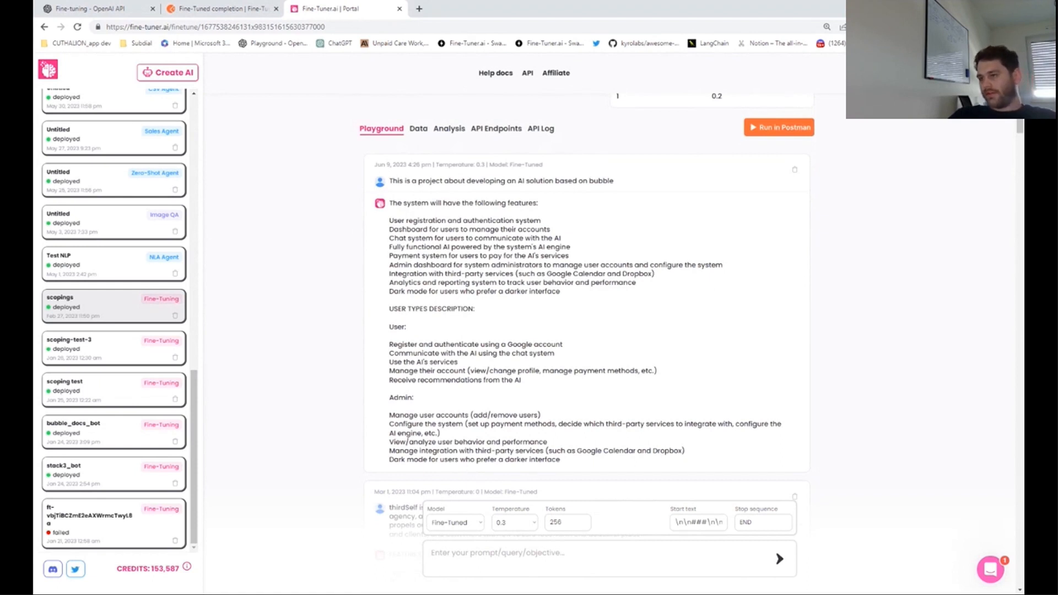
{"action": "triple_click", "coordinate": [553, 459]}
{"action": "left_click", "coordinate": [604, 466]}
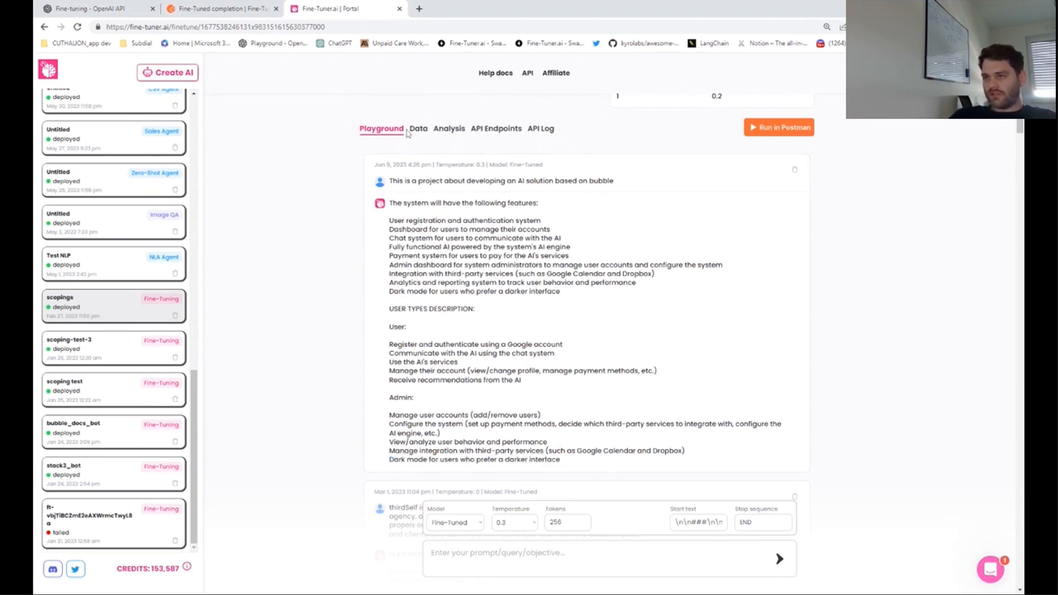
{"action": "left_click", "coordinate": [417, 129]}
{"action": "left_click", "coordinate": [382, 128]}
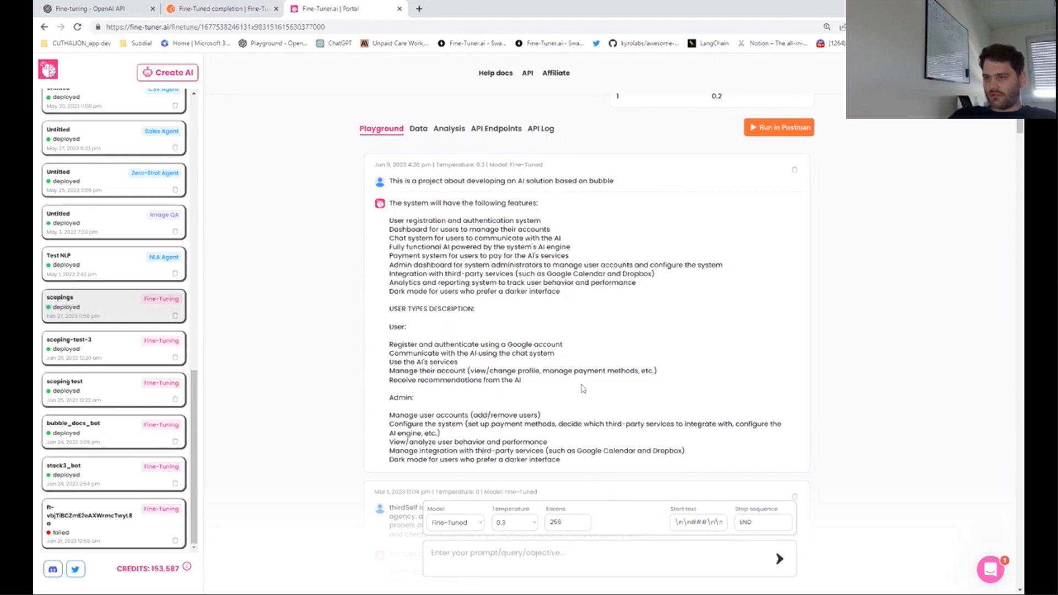
{"action": "scroll", "coordinate": [581, 388], "scroll_direction": "up", "scroll_amount": 2}
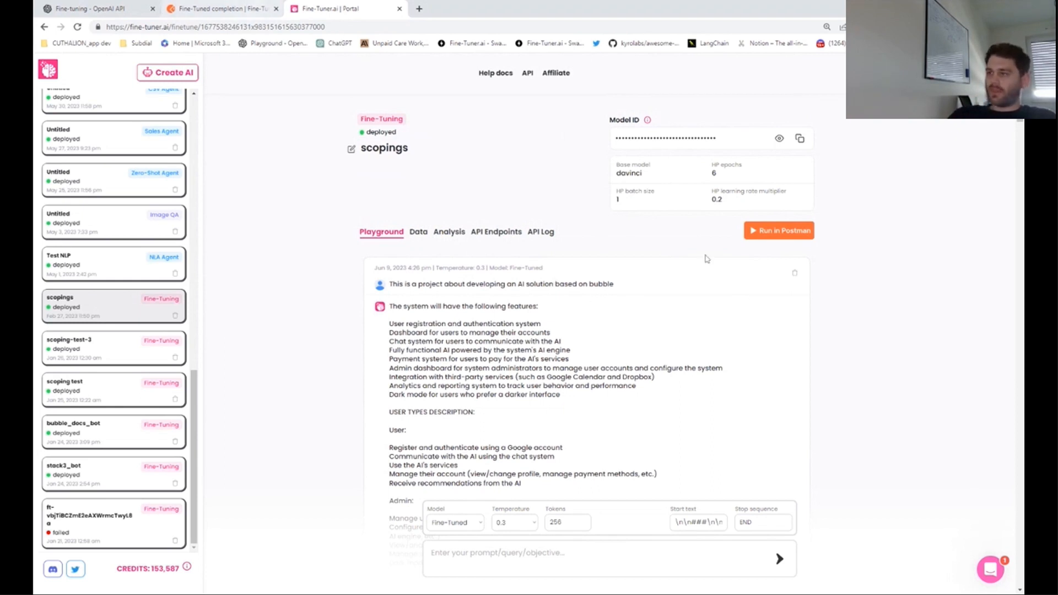
Look at the Postman collection option and the Fine-Tuned completion request in Postman, then return to Fine-Tuner.ai and close the fork dialog.
{"action": "left_click", "coordinate": [755, 233]}
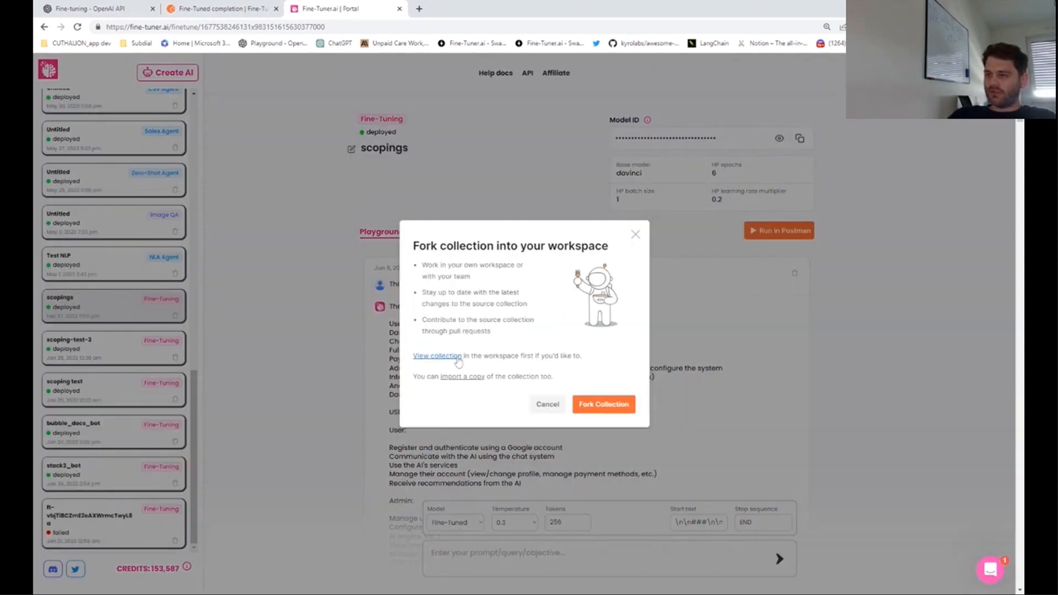
{"action": "left_click_drag", "start_coordinate": [220, 8], "coordinate": [344, 9]}
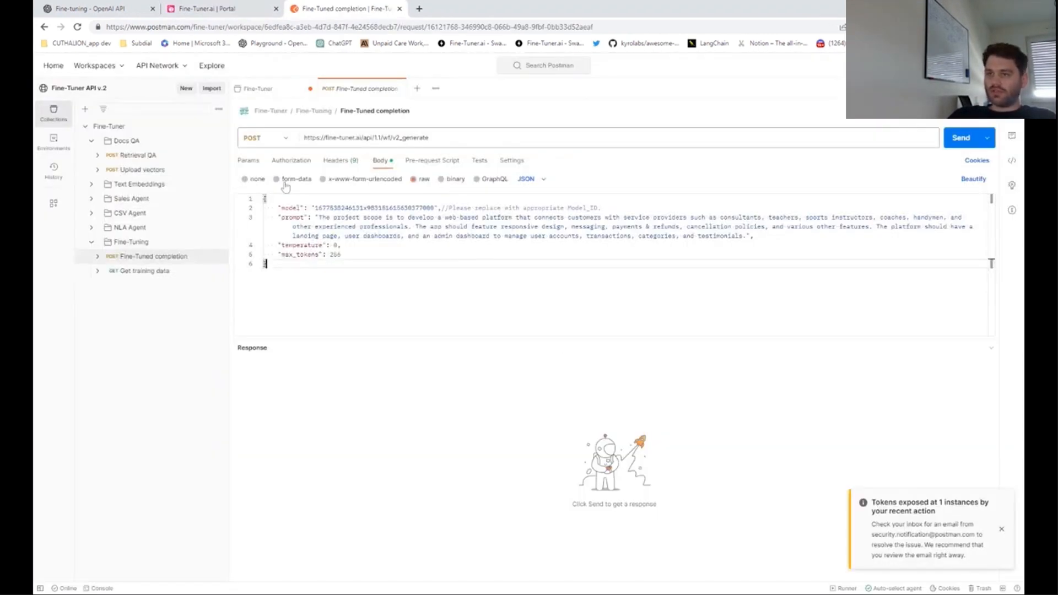
{"action": "left_click", "coordinate": [1001, 528]}
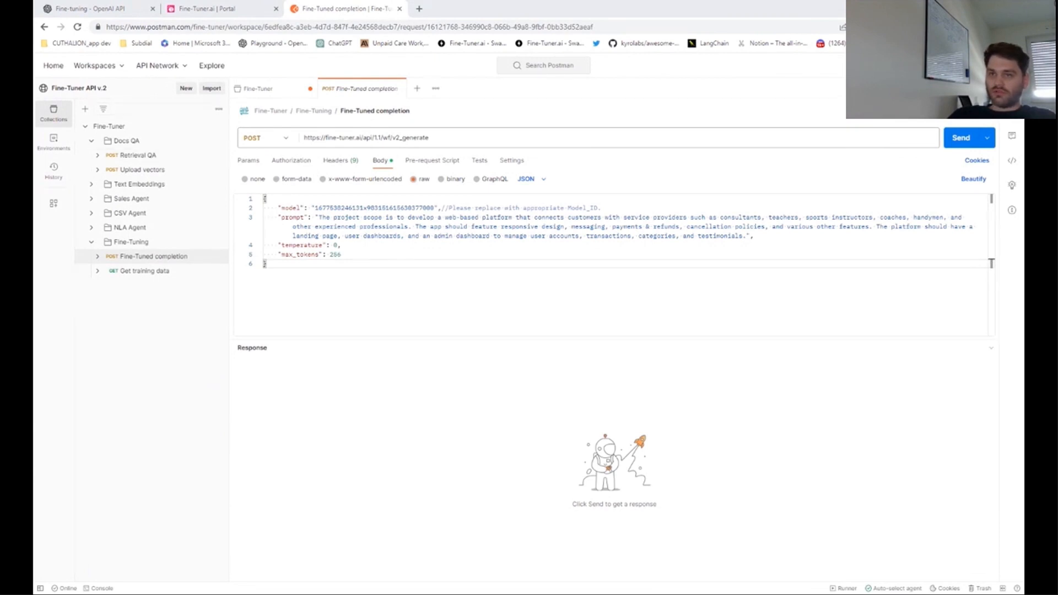
{"action": "left_click", "coordinate": [224, 8]}
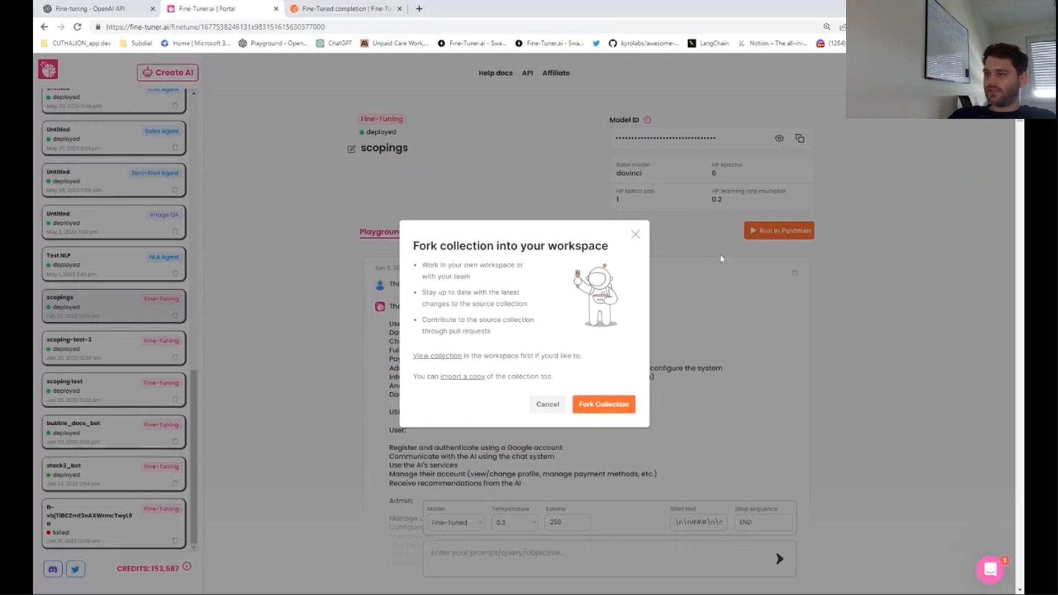
{"action": "left_click", "coordinate": [639, 238]}
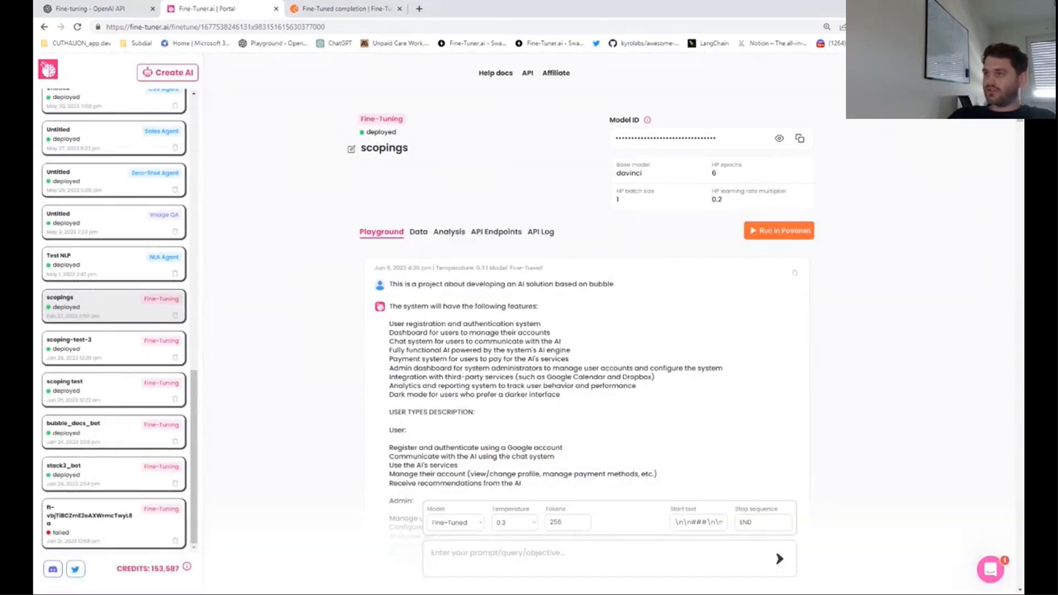
View the API key page in the account settings and return to the scopings model.
{"action": "left_click", "coordinate": [985, 72]}
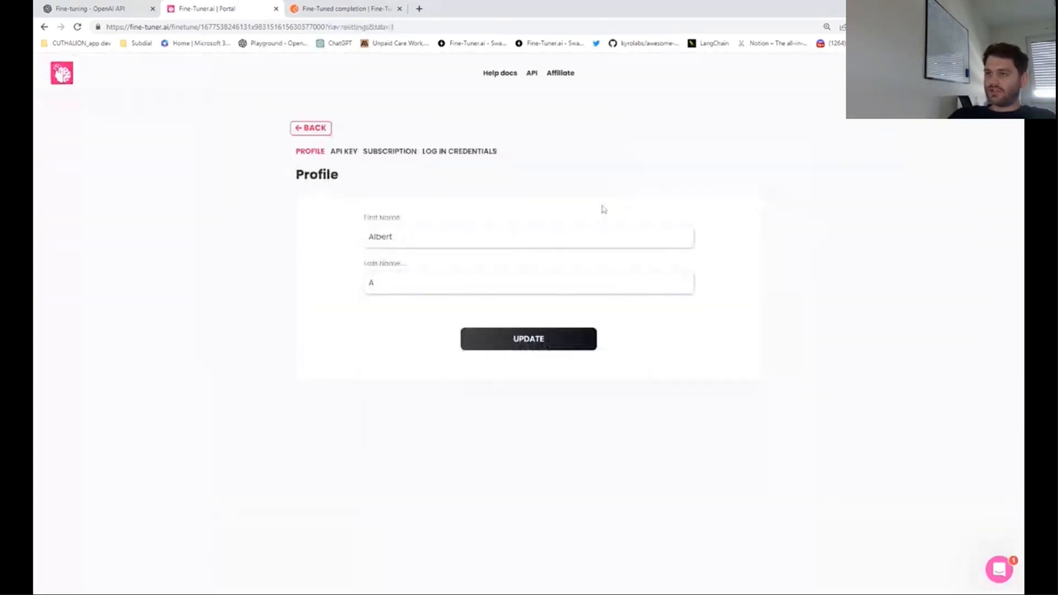
{"action": "left_click", "coordinate": [345, 151]}
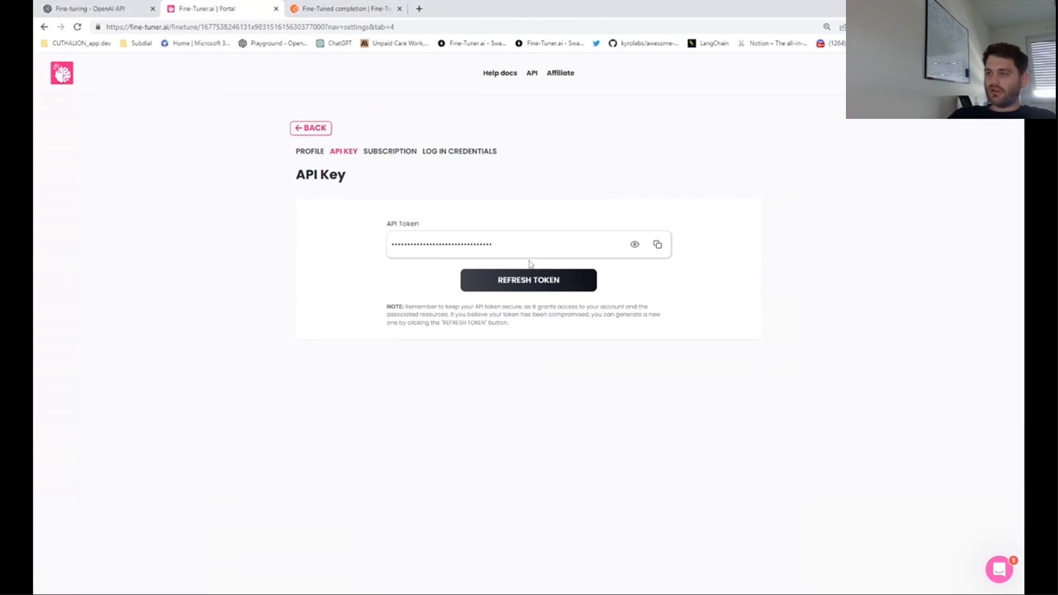
{"action": "left_click", "coordinate": [312, 154]}
{"action": "left_click", "coordinate": [314, 128]}
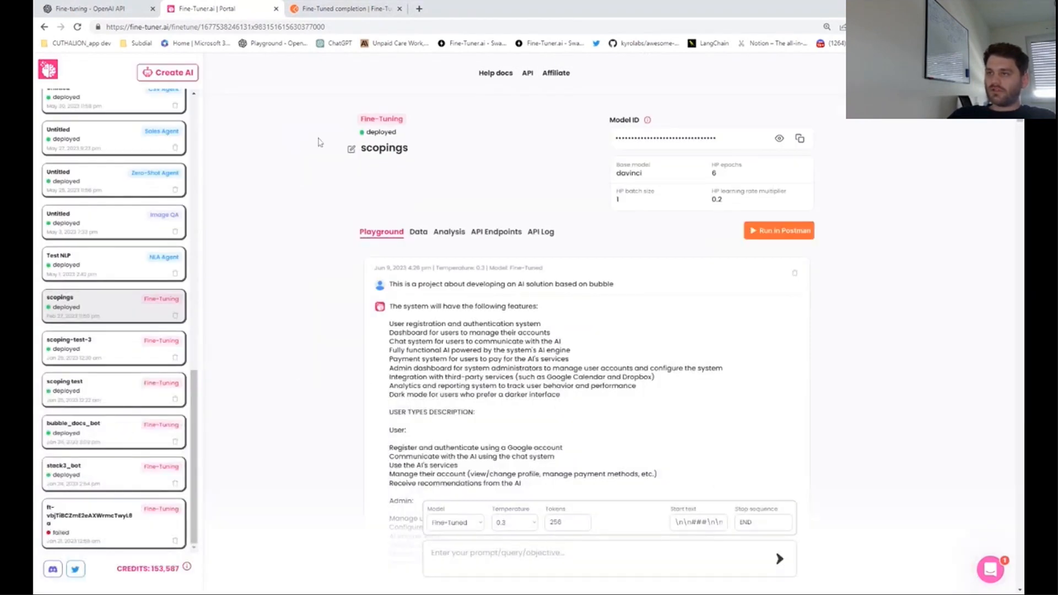
Copy the scopings Model ID and paste it as the model value in Postman's Fine-Tuned completion request body.
{"action": "key", "text": "ctrl+Tab"}
{"action": "key", "text": "ctrl+shift+Tab"}
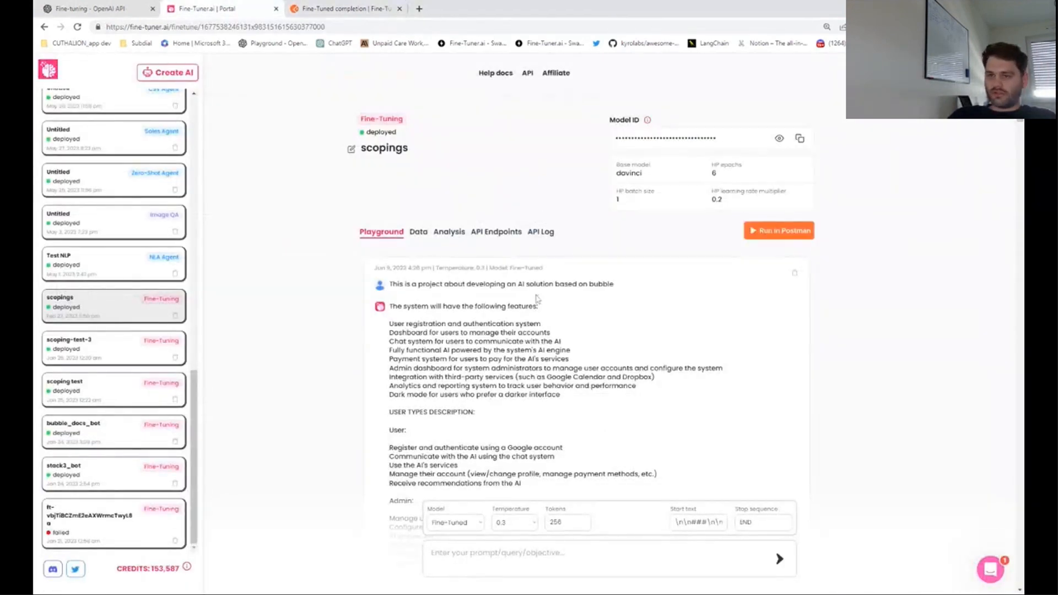
{"action": "left_click", "coordinate": [778, 138]}
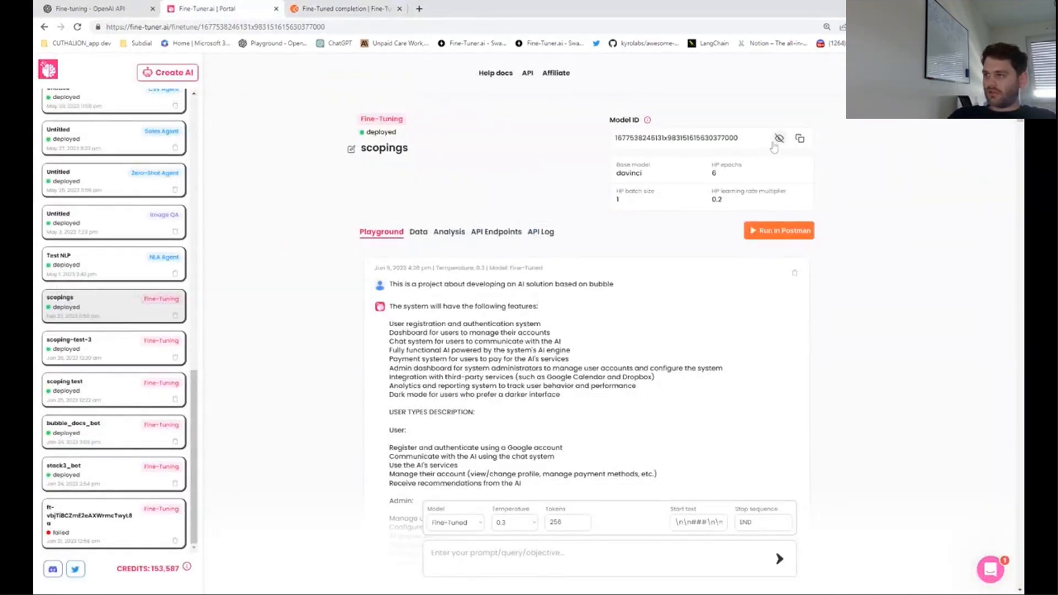
{"action": "left_click", "coordinate": [800, 140]}
{"action": "key", "text": "ctrl+Tab"}
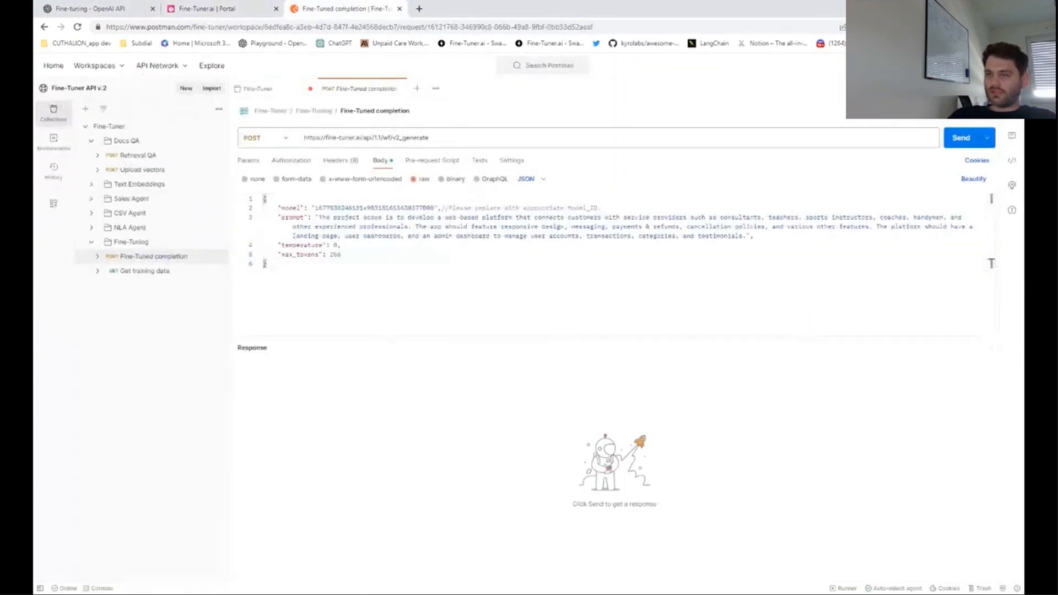
{"action": "double_click", "coordinate": [374, 207]}
{"action": "key", "text": "ctrl+v"}
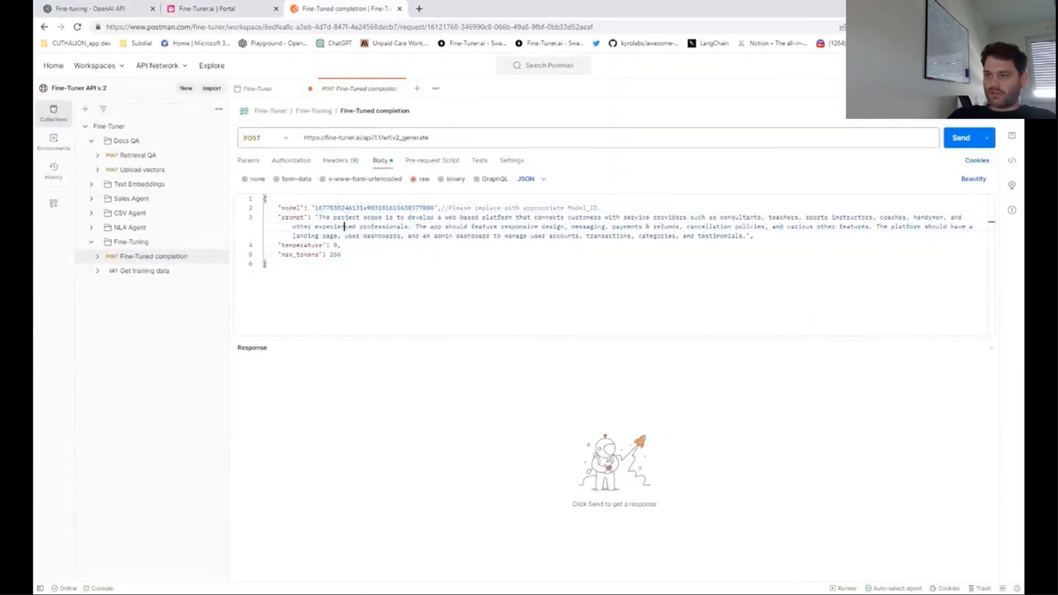
Review the prompt, temperature and max_tokens entries in the request body and send the Fine-Tuned completion request.
{"action": "left_click_drag", "start_coordinate": [318, 217], "coordinate": [746, 236]}
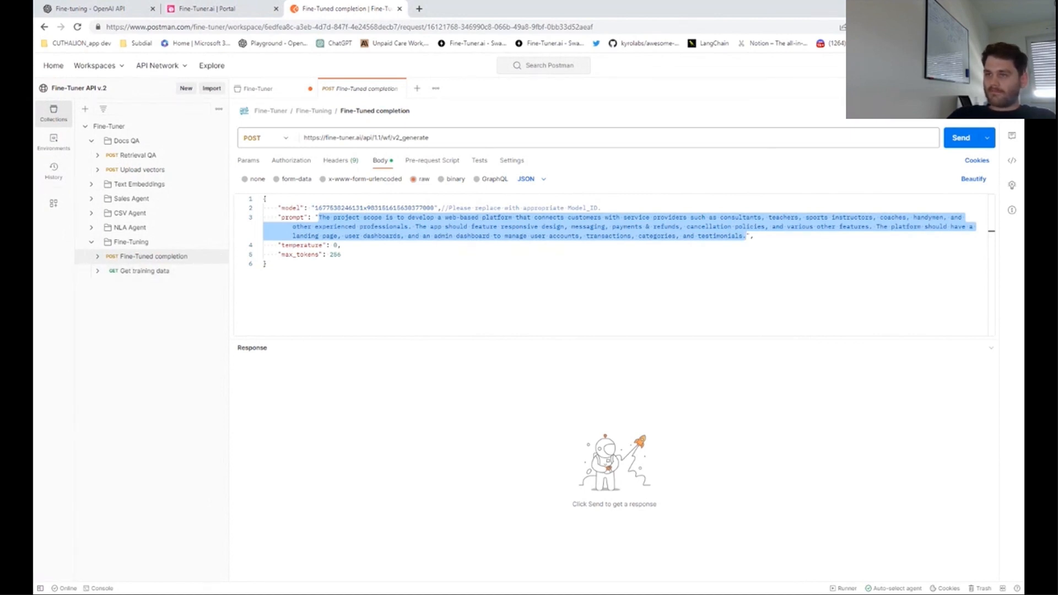
{"action": "left_click", "coordinate": [334, 246]}
{"action": "double_click", "coordinate": [335, 254]}
{"action": "left_click", "coordinate": [340, 245]}
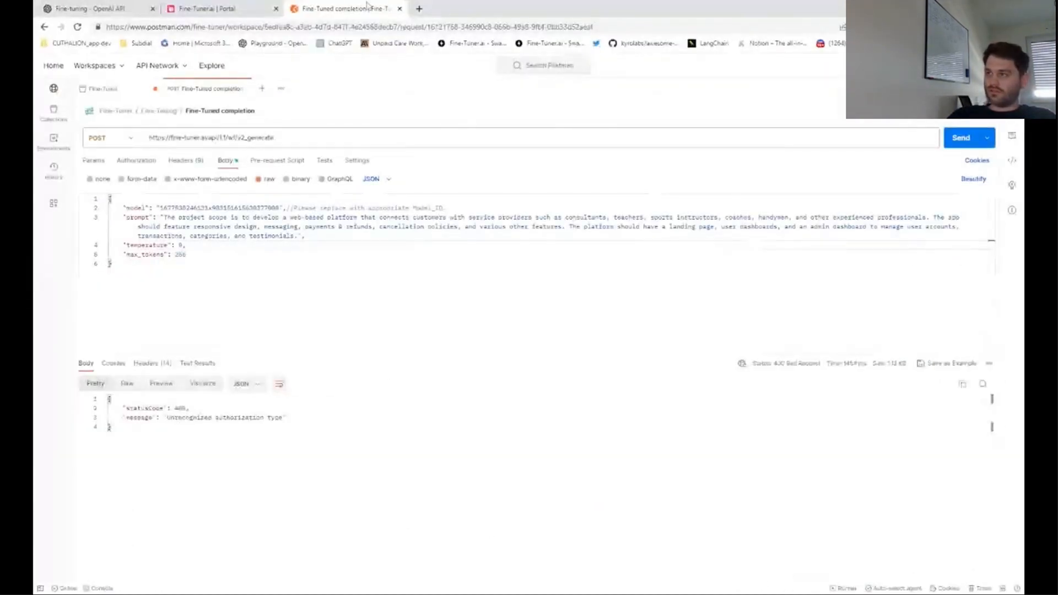
Switch to Fine-Tuner.ai and copy the API token from the account's API key settings.
{"action": "left_click", "coordinate": [195, 5]}
{"action": "left_click", "coordinate": [58, 567]}
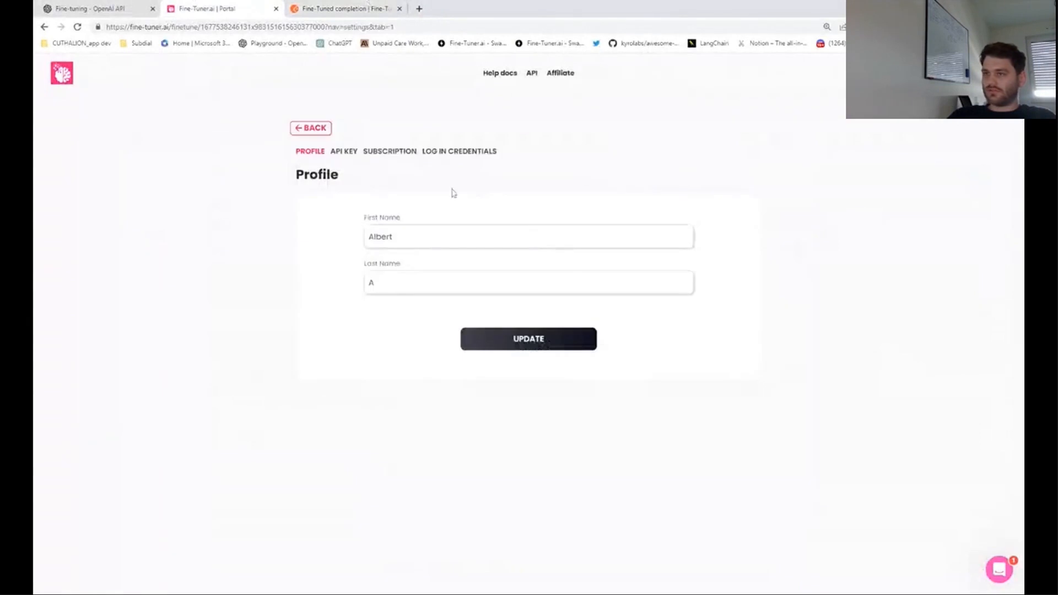
{"action": "left_click", "coordinate": [347, 157]}
{"action": "left_click", "coordinate": [635, 245]}
{"action": "left_click", "coordinate": [657, 244]}
Switch to Postman and paste the copied API token as the Fine-Tuner collection's bearer token.
{"action": "left_click", "coordinate": [346, 8]}
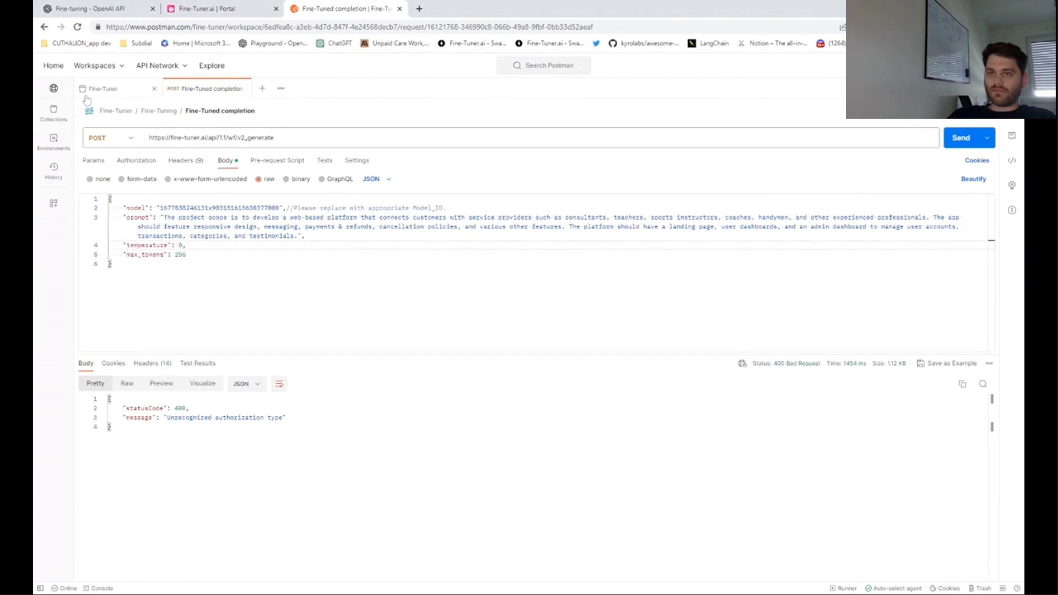
{"action": "left_click", "coordinate": [54, 115]}
{"action": "left_click", "coordinate": [127, 129]}
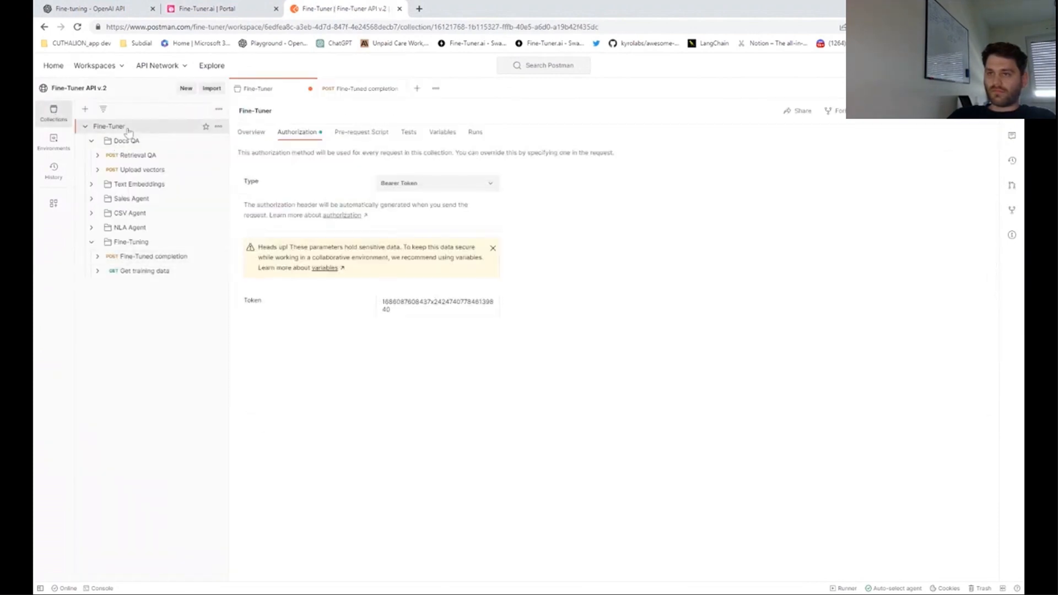
{"action": "double_click", "coordinate": [407, 305]}
{"action": "double_click", "coordinate": [420, 304]}
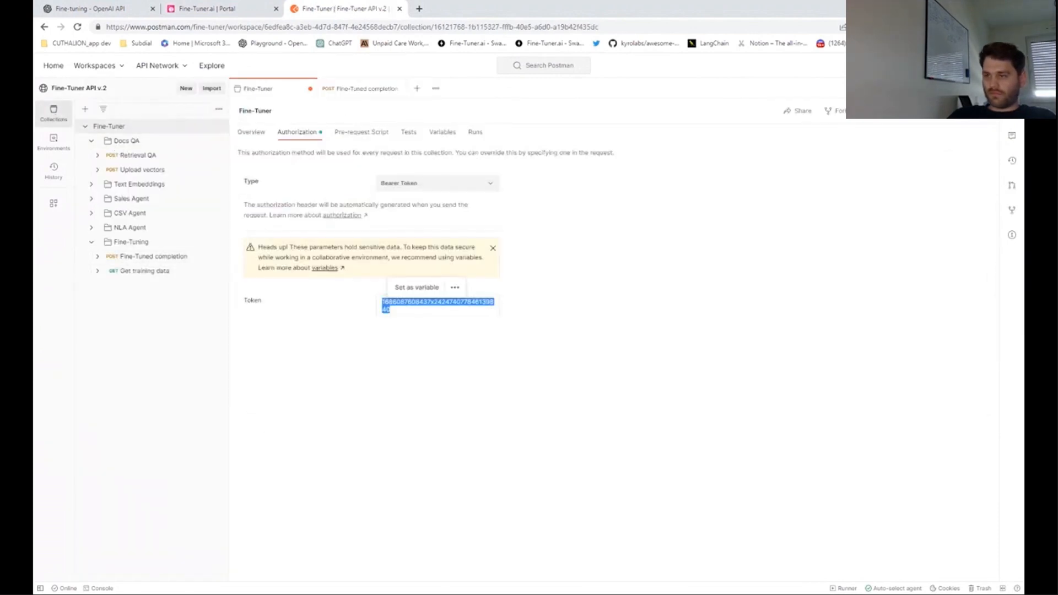
{"action": "key", "text": "ctrl+v"}
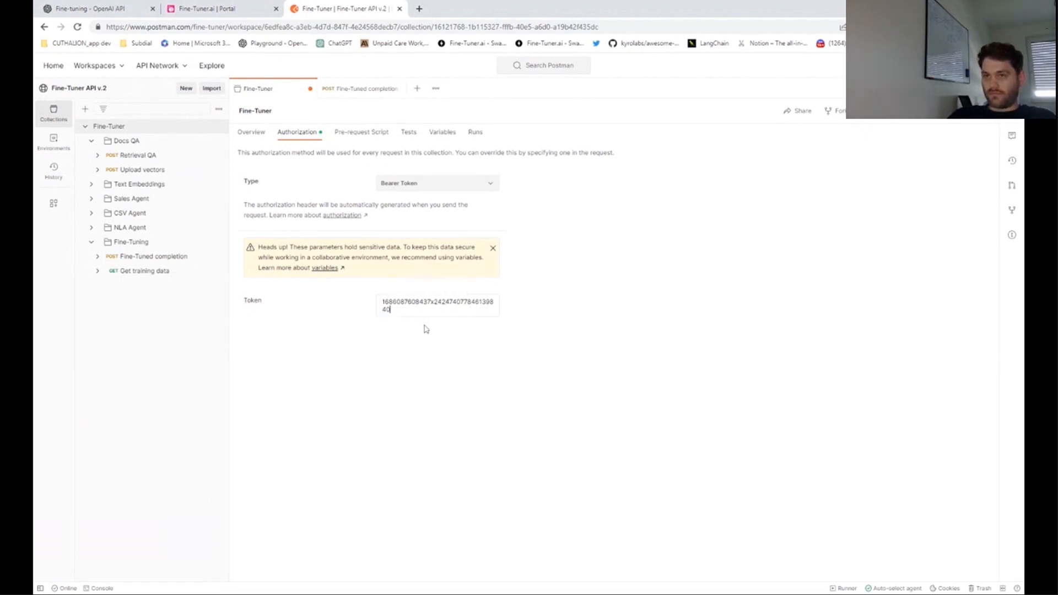
Save the Fine-Tuner collection's authorization and send the Fine-Tuned completion request again.
{"action": "left_click", "coordinate": [149, 257]}
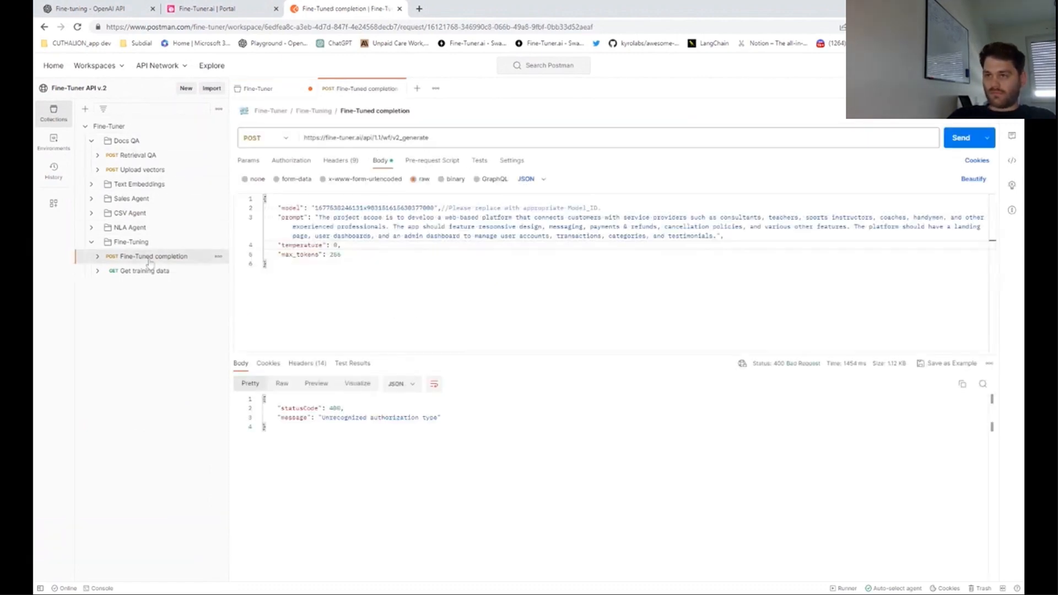
{"action": "left_click", "coordinate": [966, 138]}
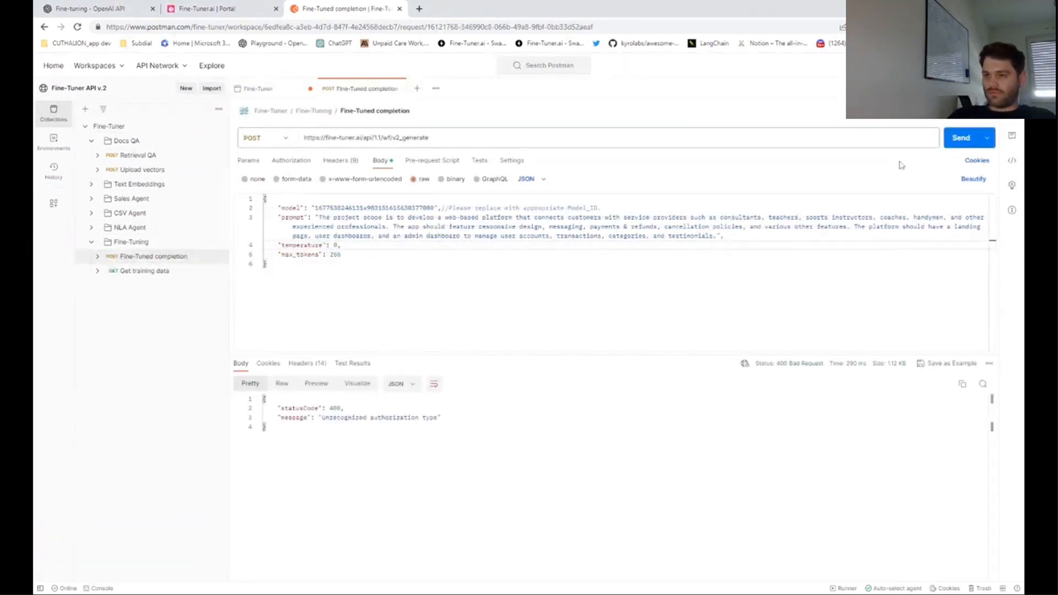
{"action": "left_click", "coordinate": [113, 126]}
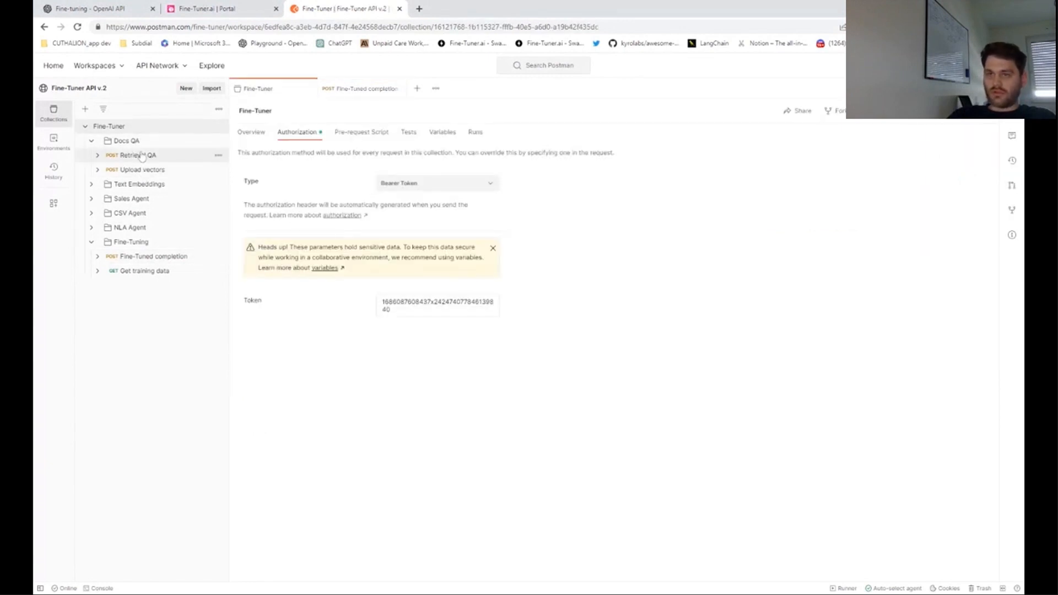
{"action": "left_click", "coordinate": [152, 257]}
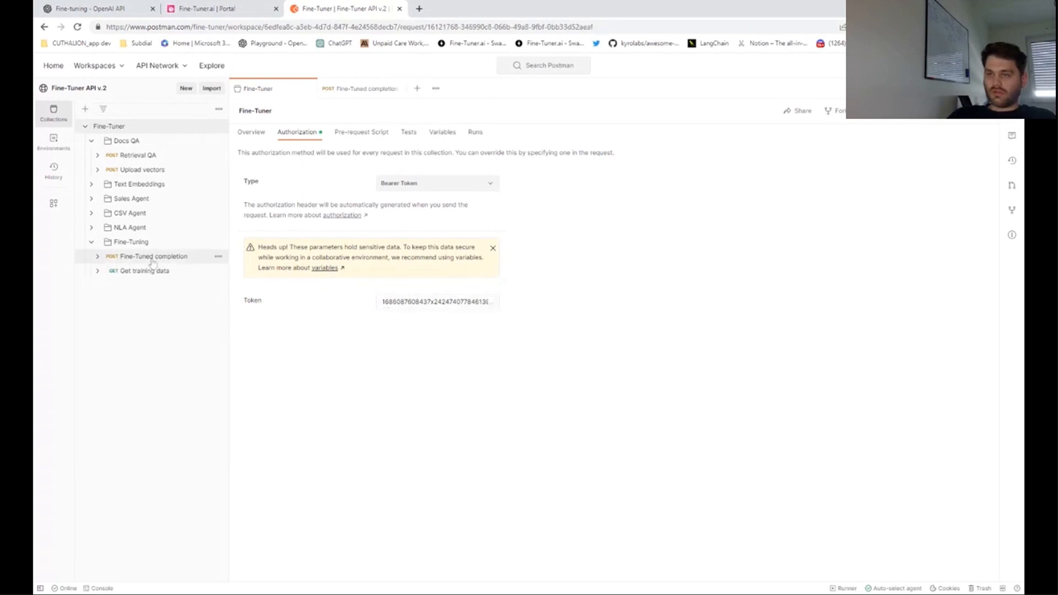
{"action": "left_click", "coordinate": [960, 138]}
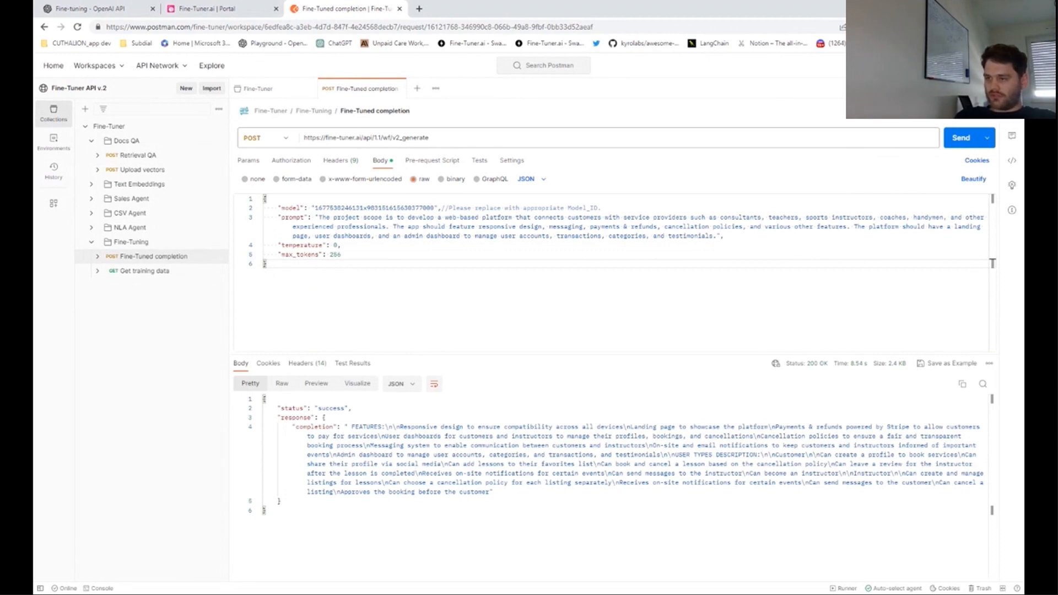
Return to the scopings model in Fine-Tuner.ai and copy the earlier prompt "This is a project about developing an AI solution based on bubble" into the prompt field.
{"action": "left_click", "coordinate": [202, 8]}
{"action": "left_click", "coordinate": [312, 134]}
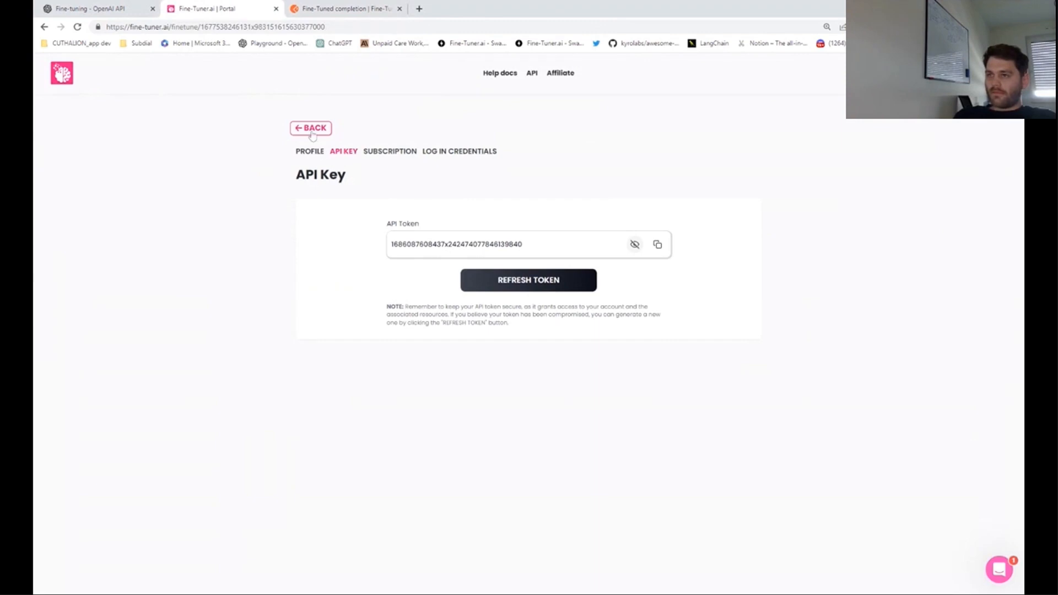
{"action": "triple_click", "coordinate": [501, 284]}
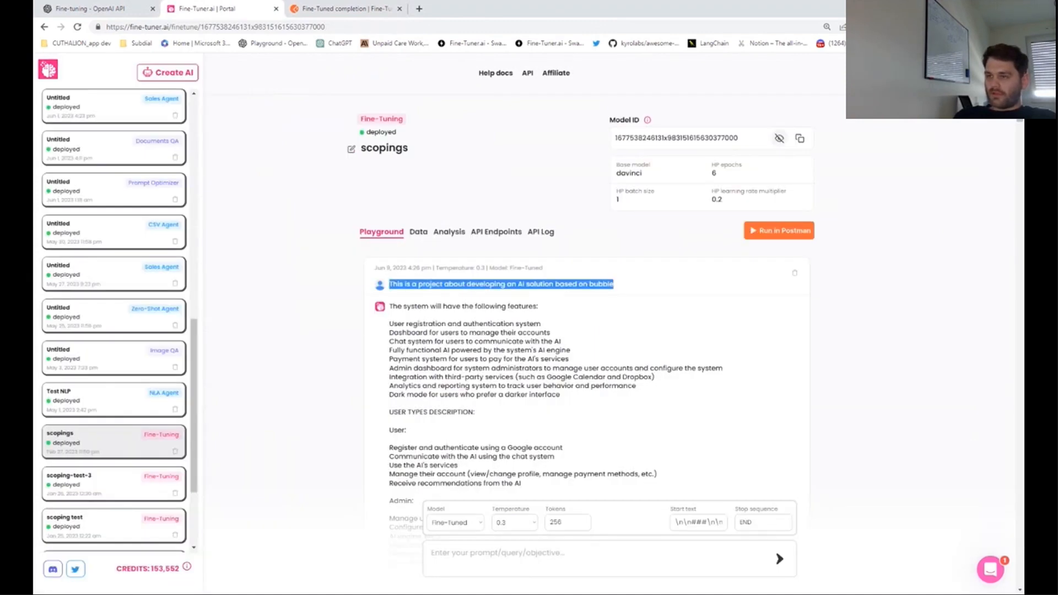
{"action": "left_click", "coordinate": [545, 554]}
{"action": "key", "text": "ctrl+v"}
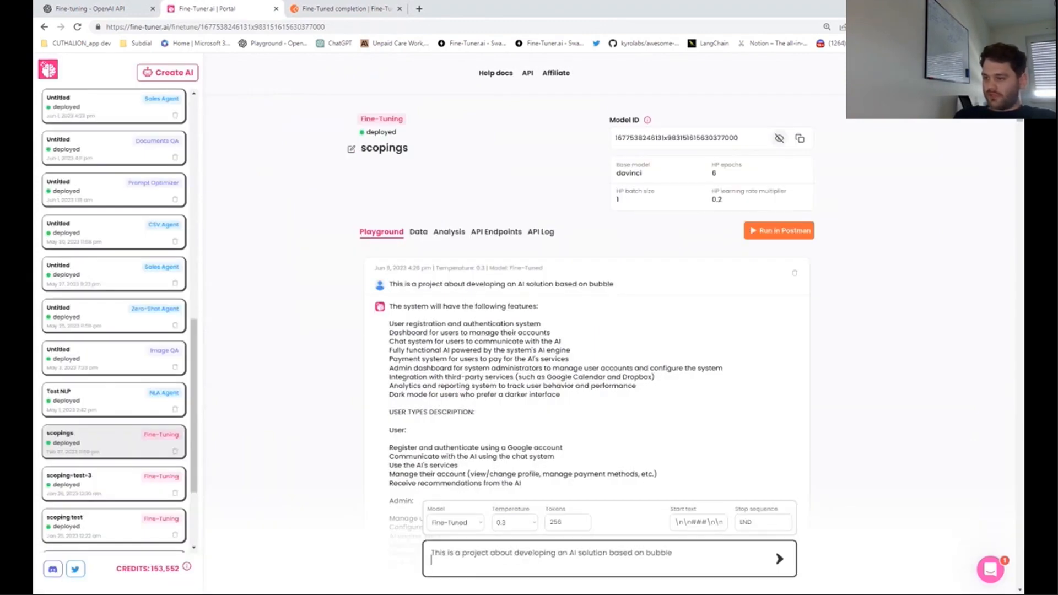
Set the playground model to Base and submit the bubble project prompt.
{"action": "left_click", "coordinate": [465, 529]}
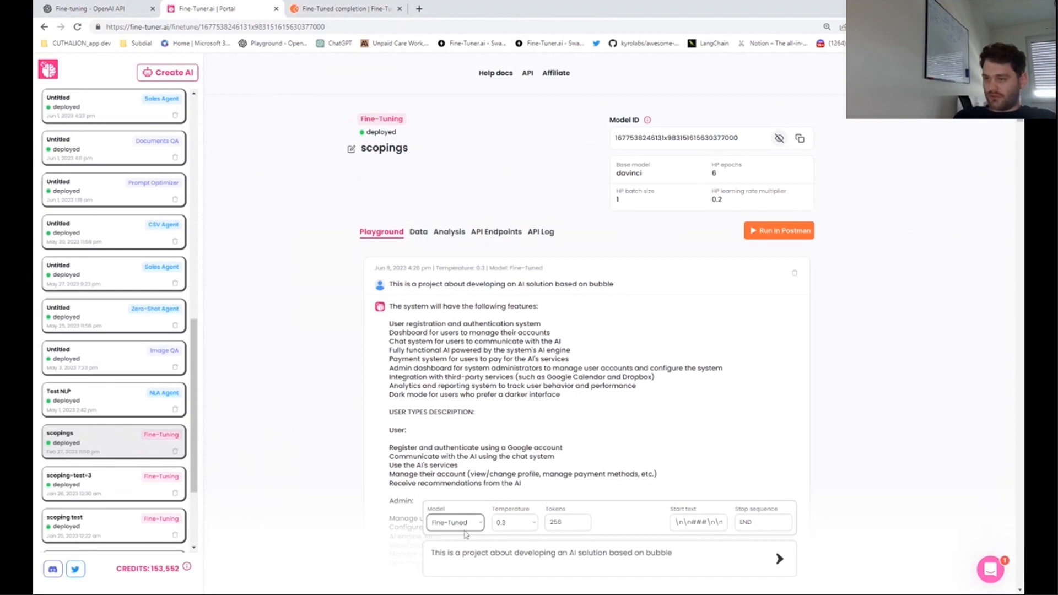
{"action": "left_click", "coordinate": [466, 536]}
{"action": "left_click", "coordinate": [683, 555]}
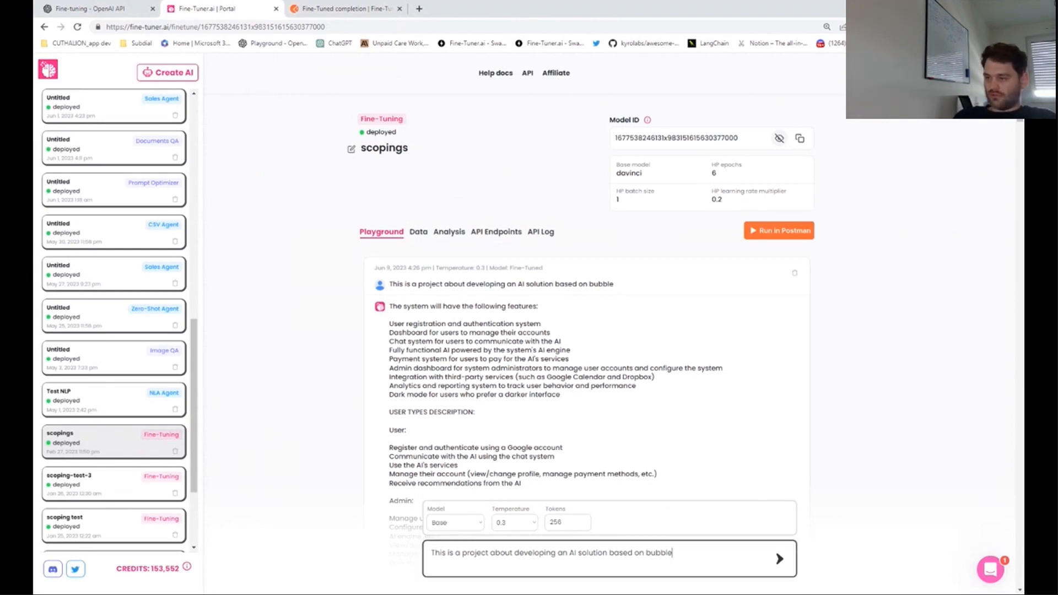
{"action": "left_click", "coordinate": [788, 568]}
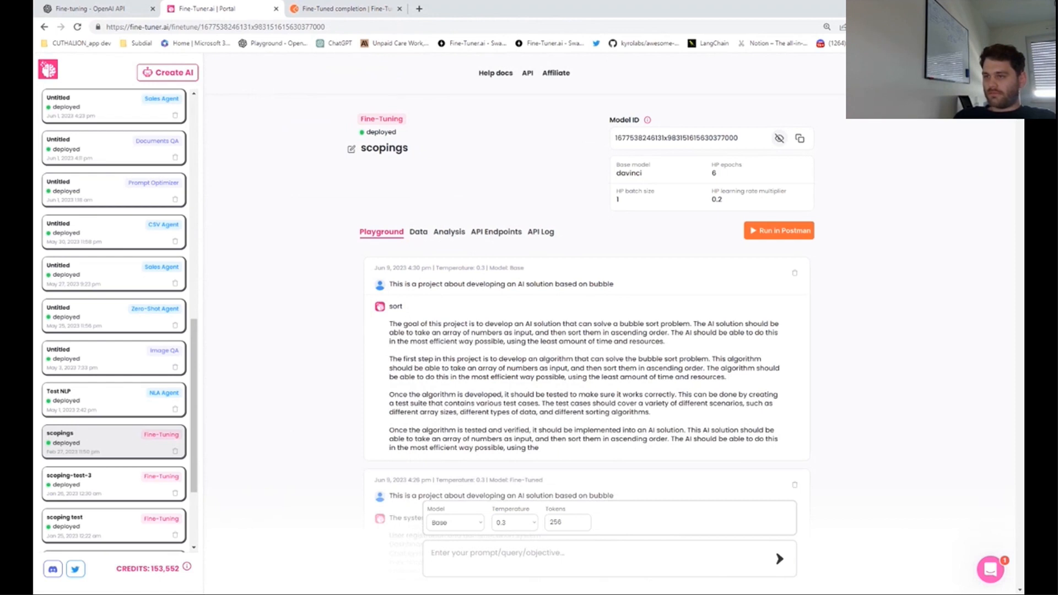
Compare the Base model's response with the Fine-Tuned model's response to the same prompt in the playground history.
{"action": "scroll", "coordinate": [587, 331], "scroll_direction": "down", "scroll_amount": 6}
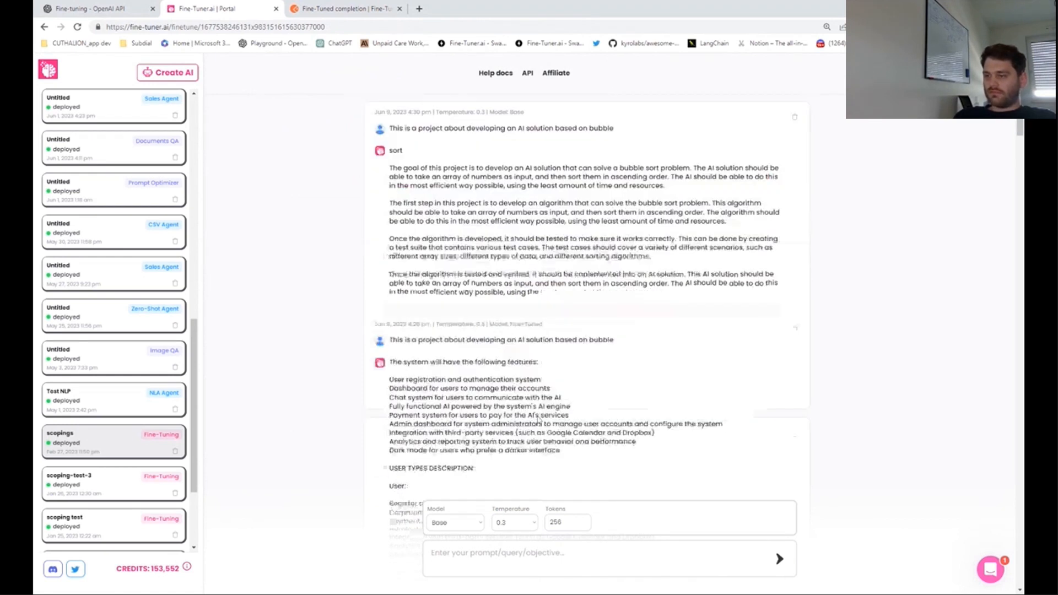
{"action": "scroll", "coordinate": [587, 331], "scroll_direction": "up", "scroll_amount": 4}
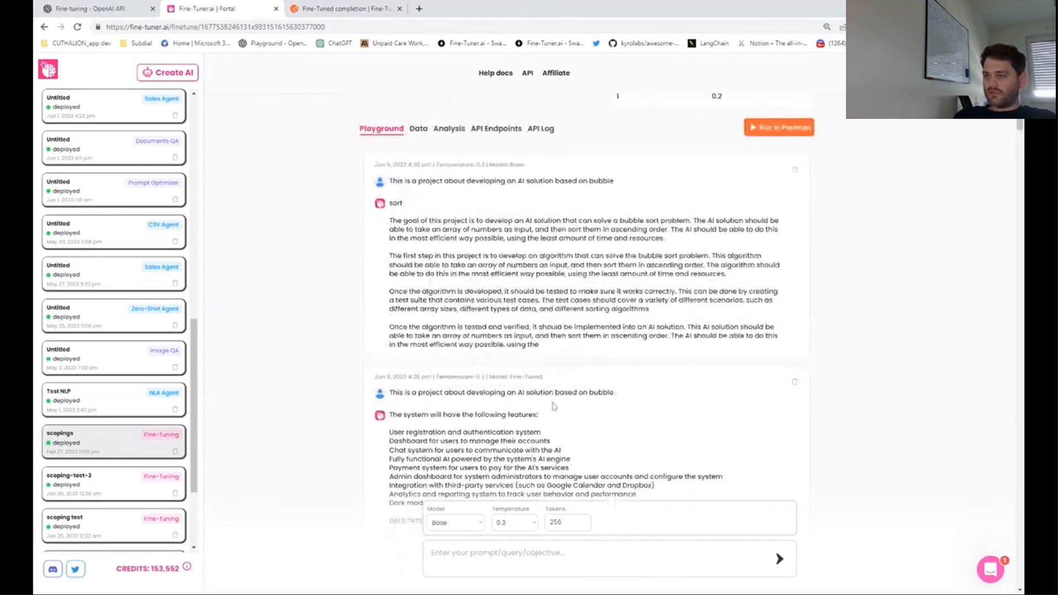
{"action": "scroll", "coordinate": [551, 406], "scroll_direction": "down", "scroll_amount": 1}
{"action": "scroll", "coordinate": [587, 330], "scroll_direction": "down", "scroll_amount": 4}
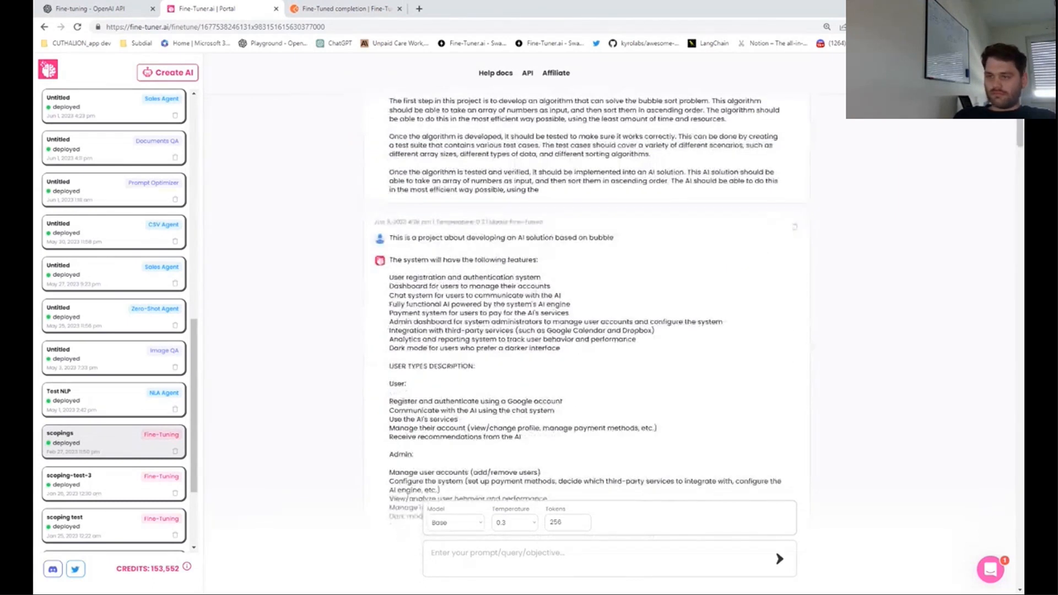
{"action": "scroll", "coordinate": [587, 330], "scroll_direction": "up", "scroll_amount": 6}
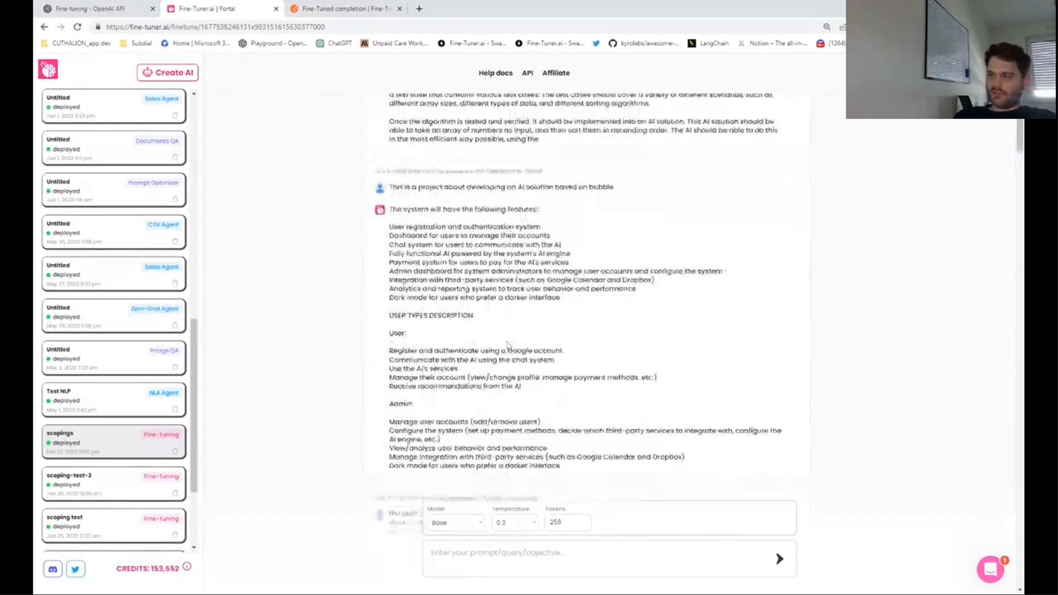
{"action": "left_click", "coordinate": [343, 7]}
{"action": "left_click", "coordinate": [248, 6]}
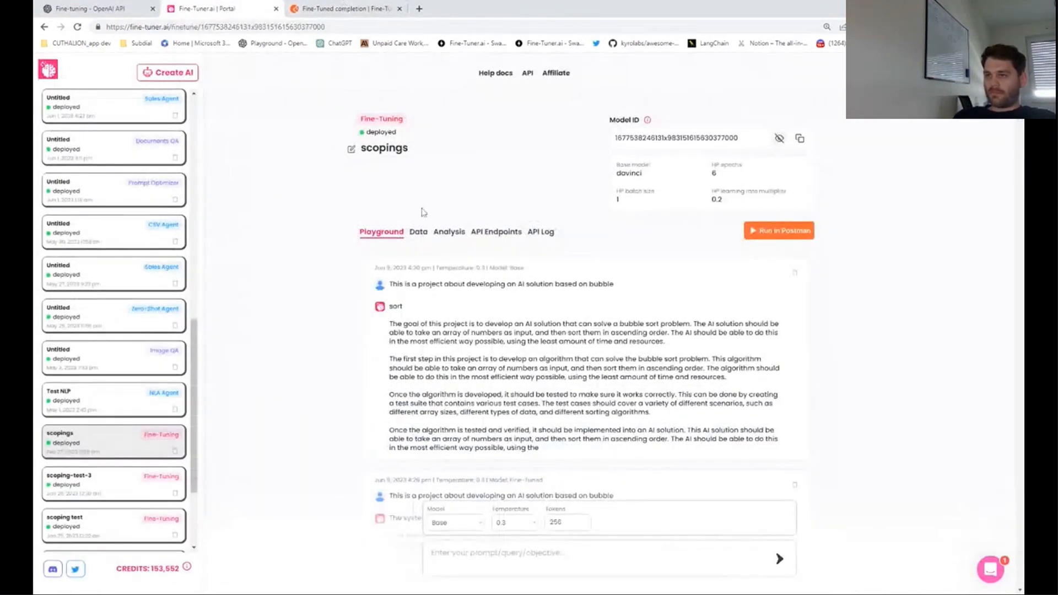
Review the prompt and completion pairs in the scopings model's training data.
{"action": "left_click", "coordinate": [422, 232]}
{"action": "scroll", "coordinate": [492, 390], "scroll_direction": "down", "scroll_amount": 15}
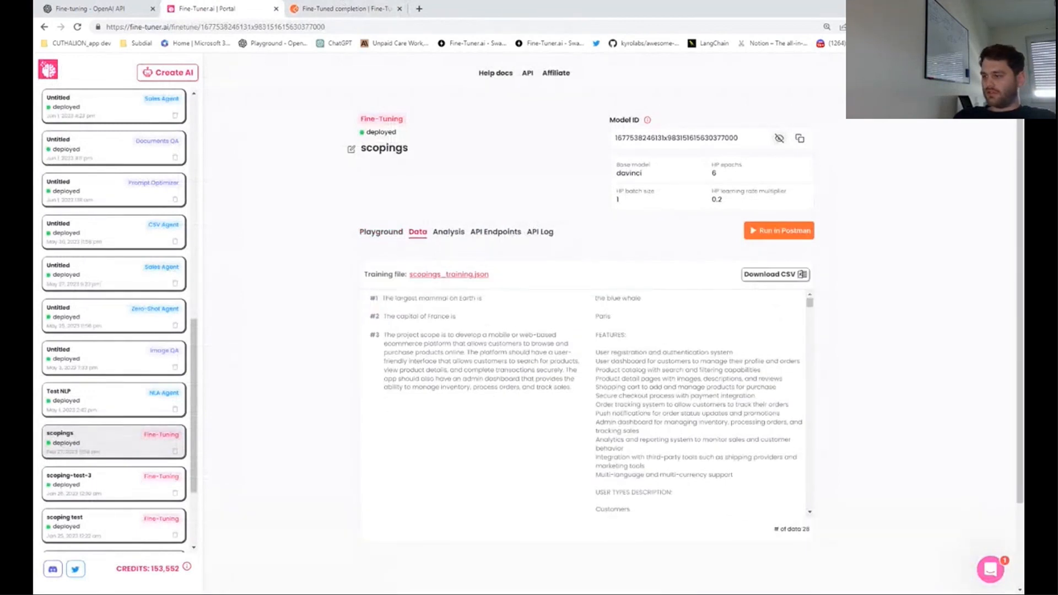
{"action": "scroll", "coordinate": [492, 402], "scroll_direction": "up", "scroll_amount": 15}
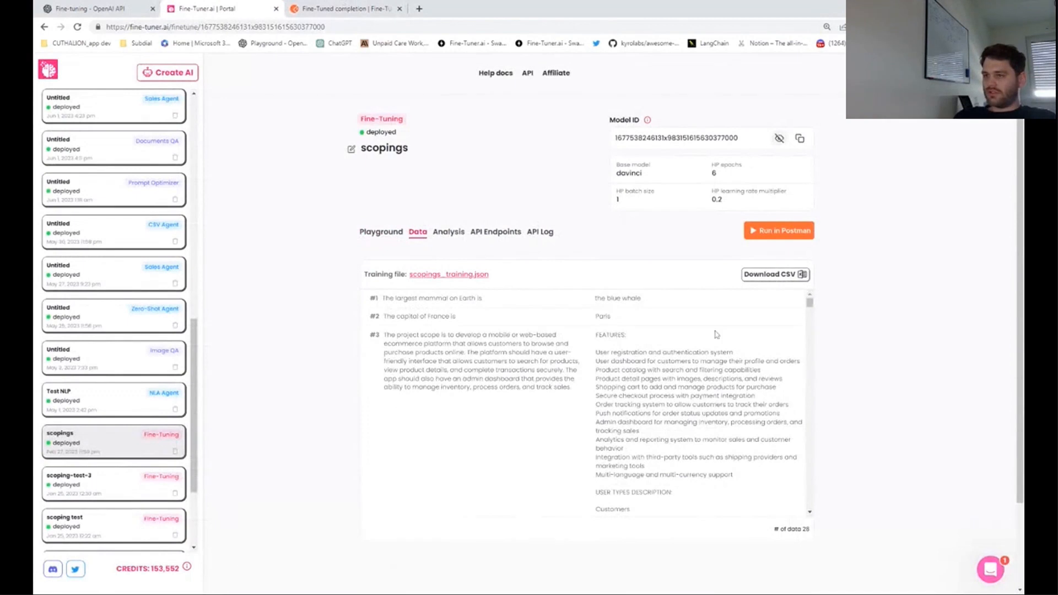
{"action": "scroll", "coordinate": [716, 336], "scroll_direction": "down", "scroll_amount": 5}
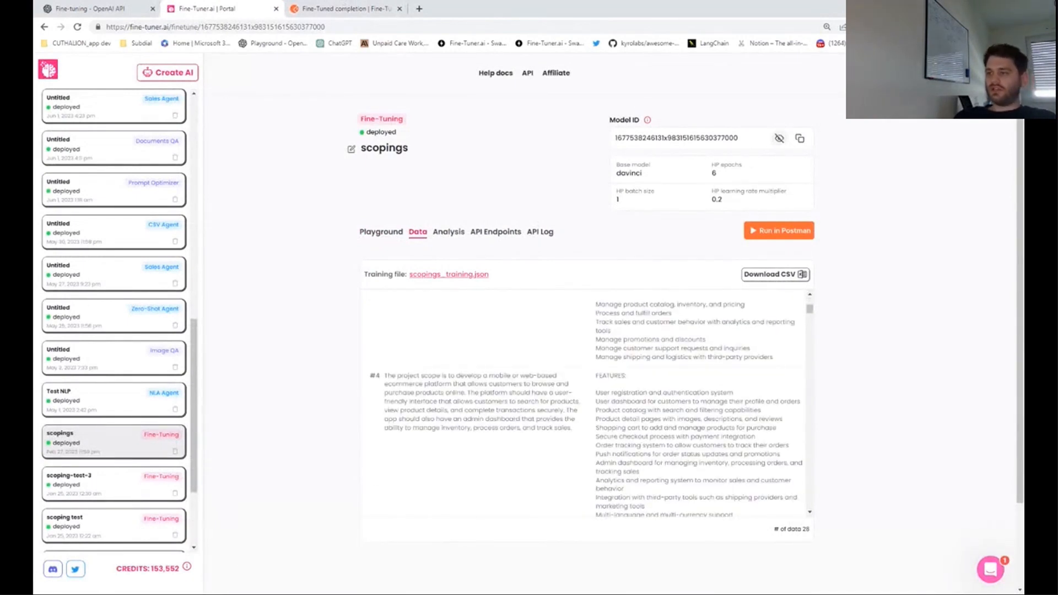
Examine the scopings model's analysis chart of training loss and sequence accuracy, including the metric explanations beneath it.
{"action": "left_click", "coordinate": [448, 232]}
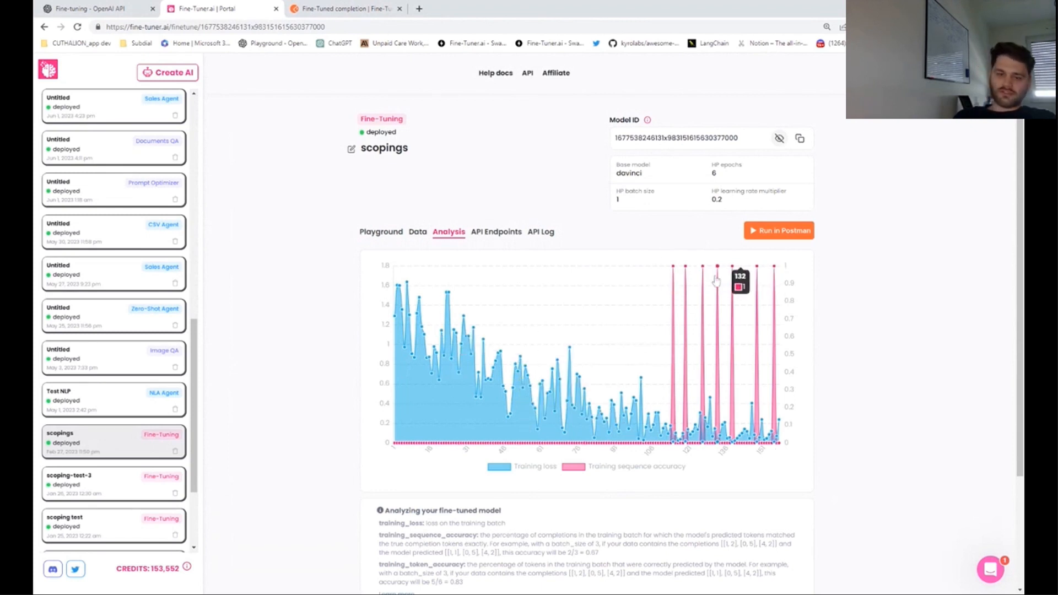
{"action": "scroll", "coordinate": [586, 363], "scroll_direction": "down", "scroll_amount": 3}
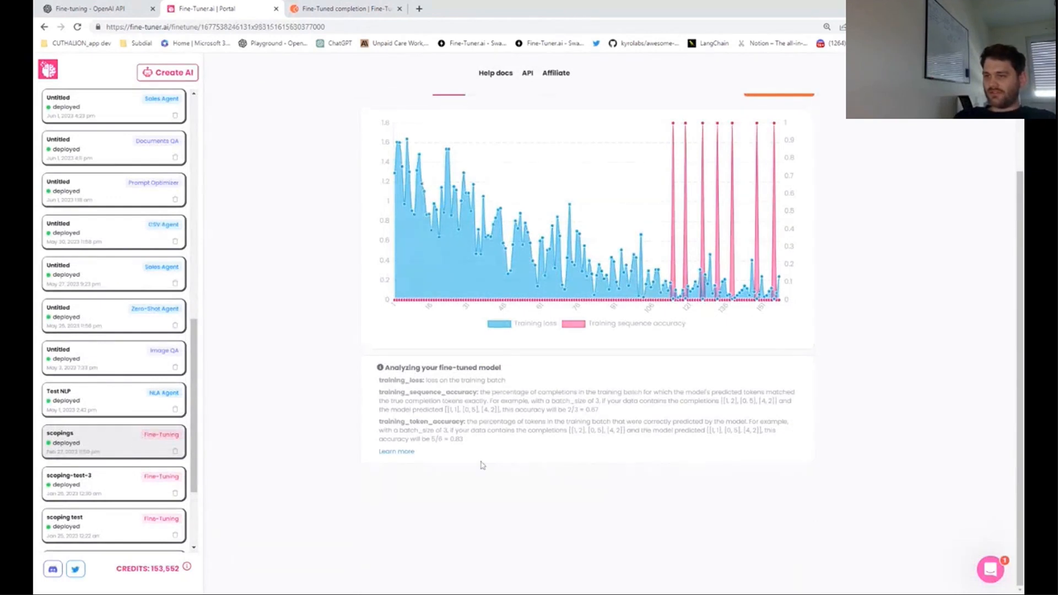
{"action": "scroll", "coordinate": [426, 468], "scroll_direction": "up", "scroll_amount": 3}
Review the scopings model's API endpoints, including the cURL bodies for Get training data and Fine-Tuned completion.
{"action": "left_click", "coordinate": [501, 232]}
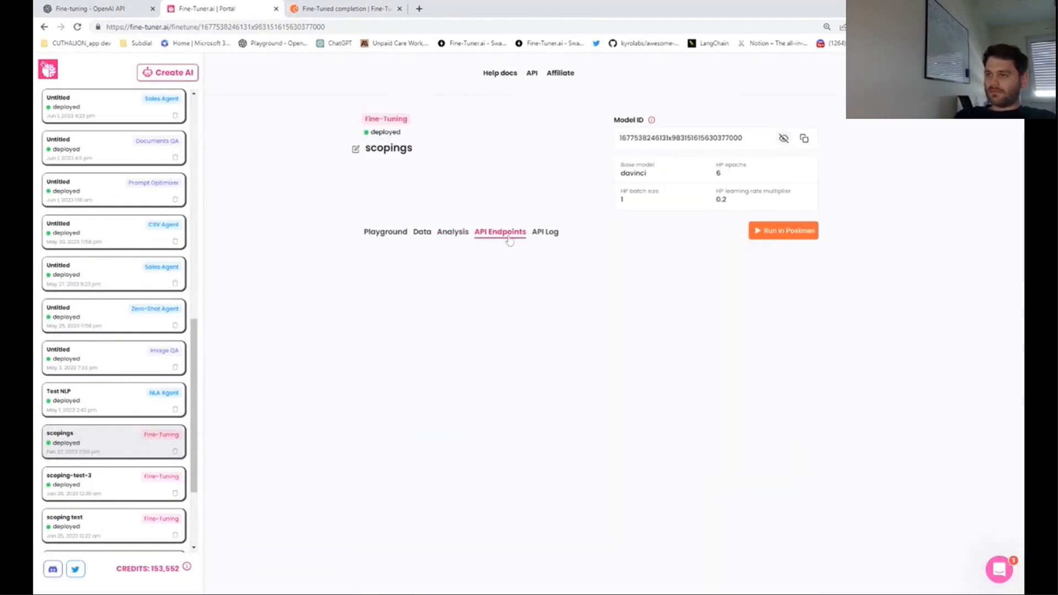
{"action": "scroll", "coordinate": [516, 285], "scroll_direction": "down", "scroll_amount": 3}
{"action": "scroll", "coordinate": [513, 298], "scroll_direction": "up", "scroll_amount": 3}
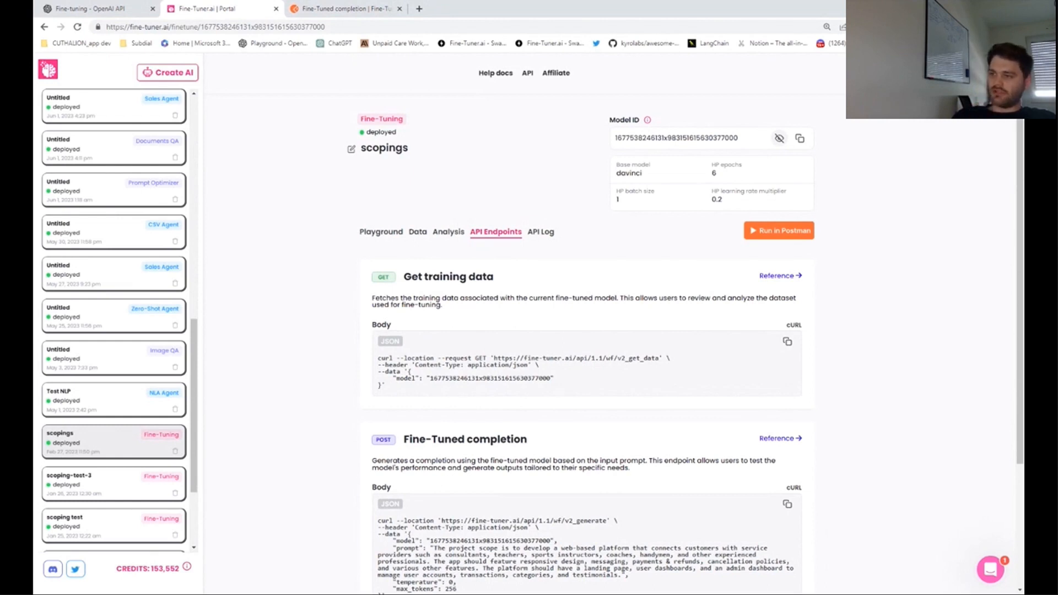
{"action": "left_click", "coordinate": [598, 385]}
{"action": "triple_click", "coordinate": [596, 380]}
{"action": "left_click", "coordinate": [599, 383]}
{"action": "triple_click", "coordinate": [600, 386]}
{"action": "double_click", "coordinate": [593, 375]}
{"action": "double_click", "coordinate": [594, 380]}
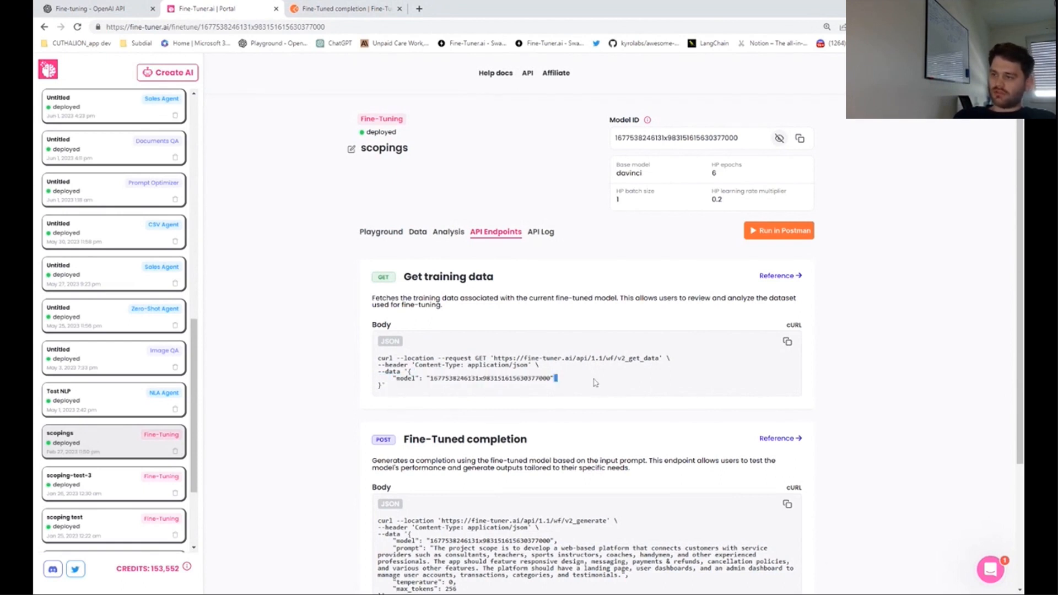
View the scopings model's API log and return to its playground responses.
{"action": "left_click", "coordinate": [538, 241]}
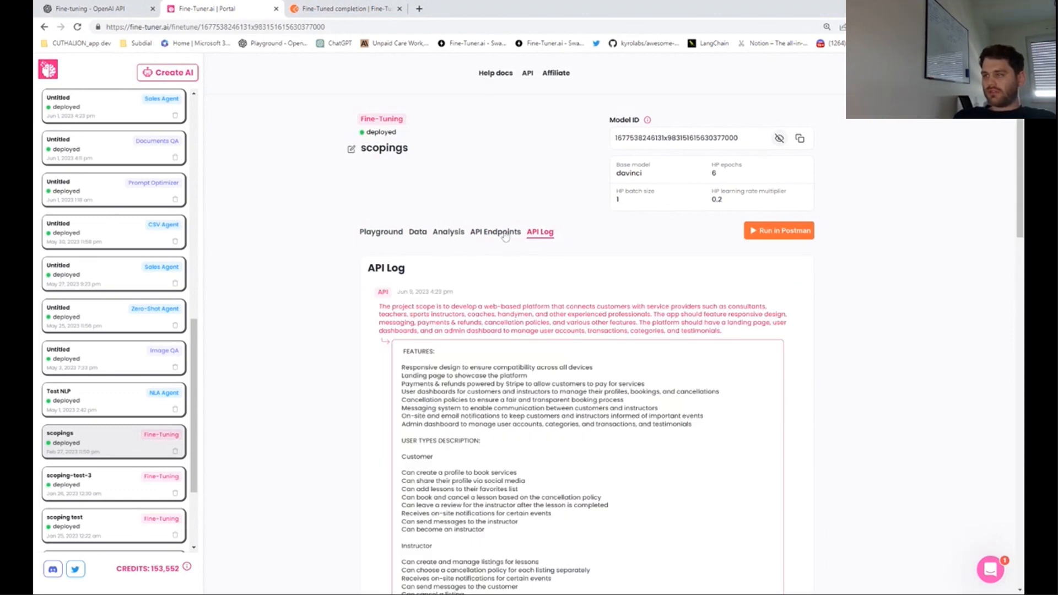
{"action": "left_click", "coordinate": [506, 237]}
{"action": "left_click", "coordinate": [399, 236]}
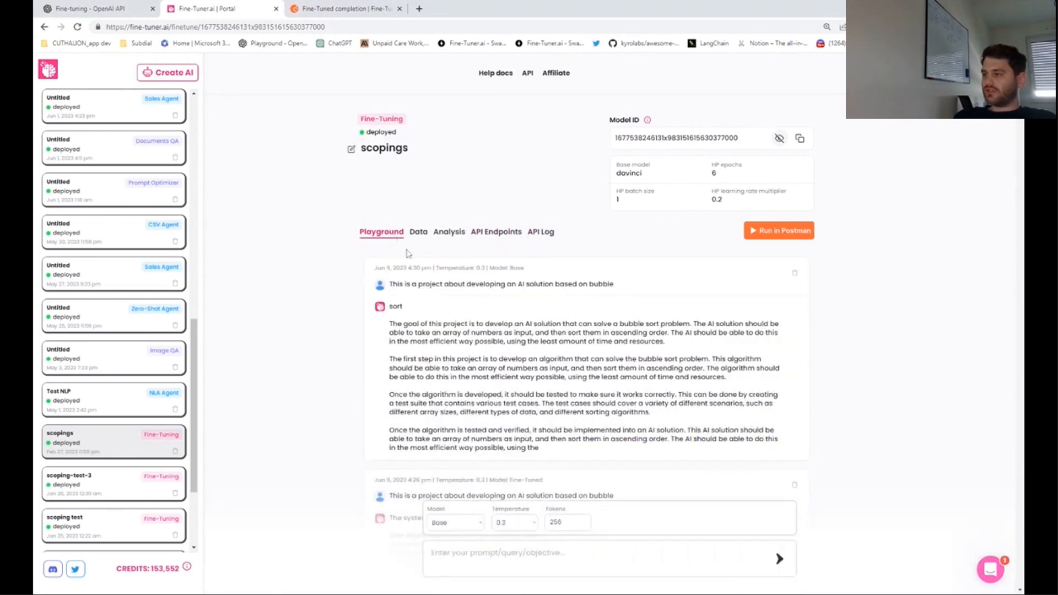
{"action": "scroll", "coordinate": [486, 355], "scroll_direction": "down", "scroll_amount": 4}
{"action": "scroll", "coordinate": [485, 355], "scroll_direction": "up", "scroll_amount": 4}
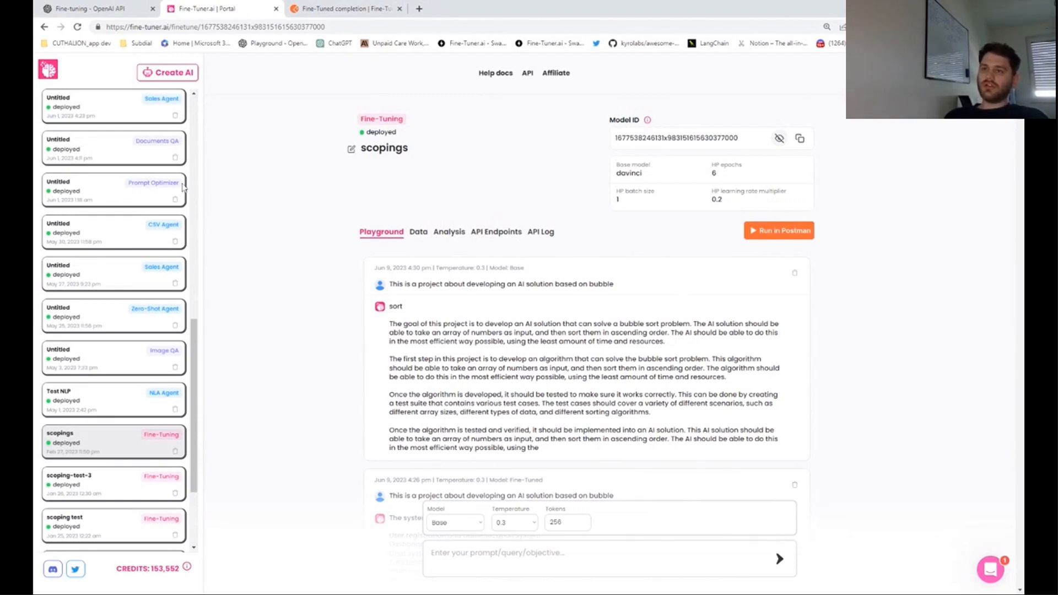
Open the untitled Documents QA model dated June 1 and look at its data storage and widget pages.
{"action": "left_click", "coordinate": [136, 159]}
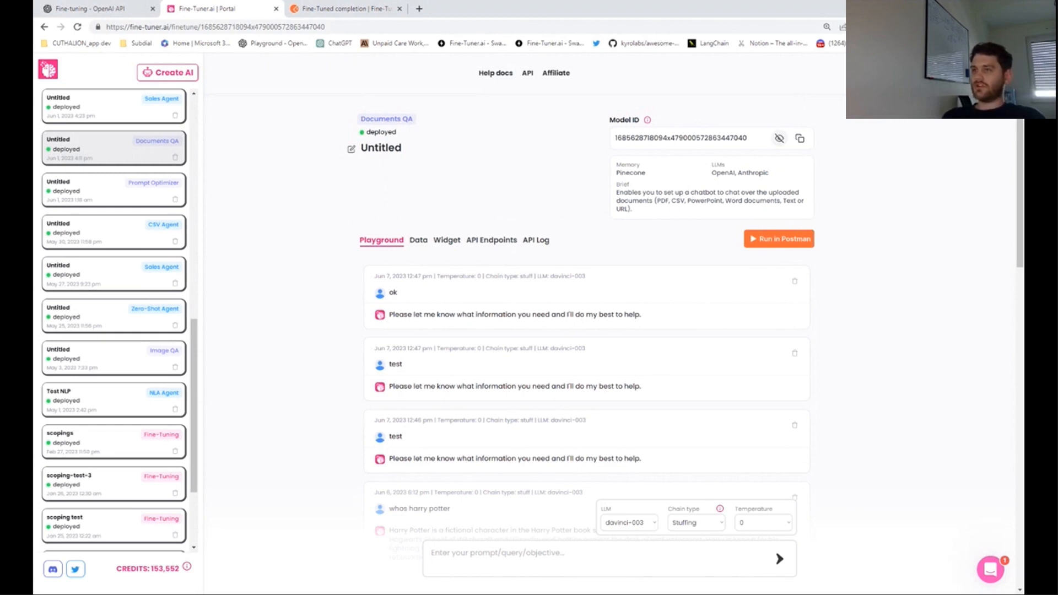
{"action": "left_click", "coordinate": [420, 243]}
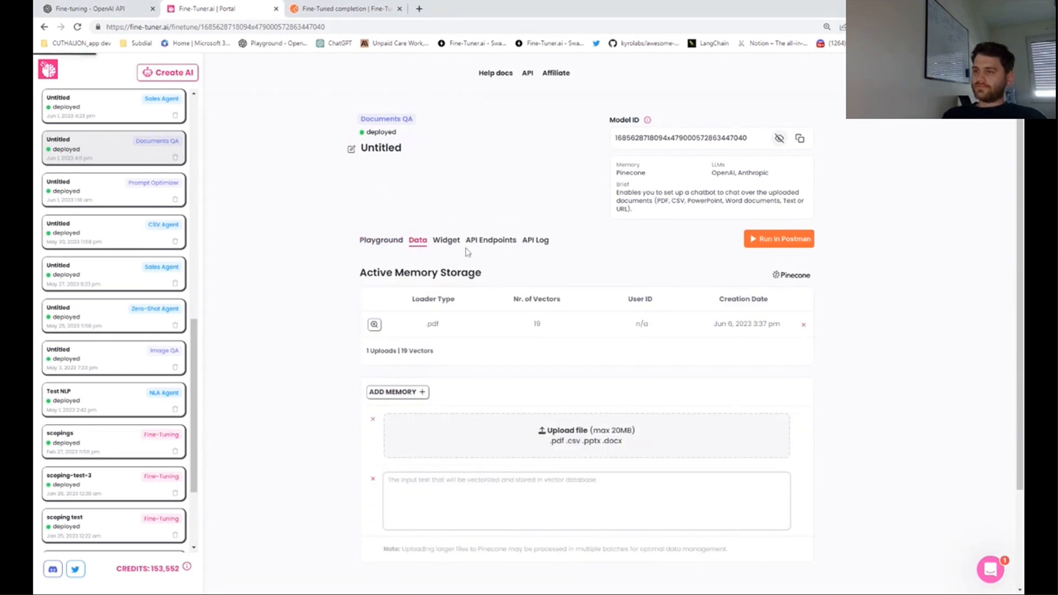
{"action": "left_click", "coordinate": [448, 241]}
Look at the untitled Sales Agent model and open the newest fine-tune to check its history.
{"action": "left_click", "coordinate": [138, 110]}
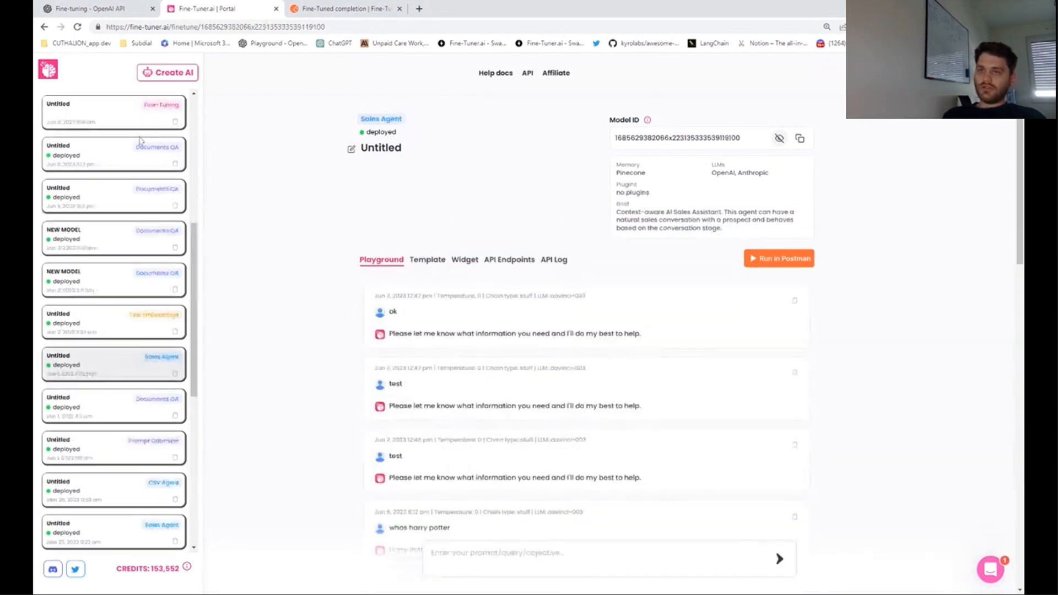
{"action": "left_click", "coordinate": [132, 113]}
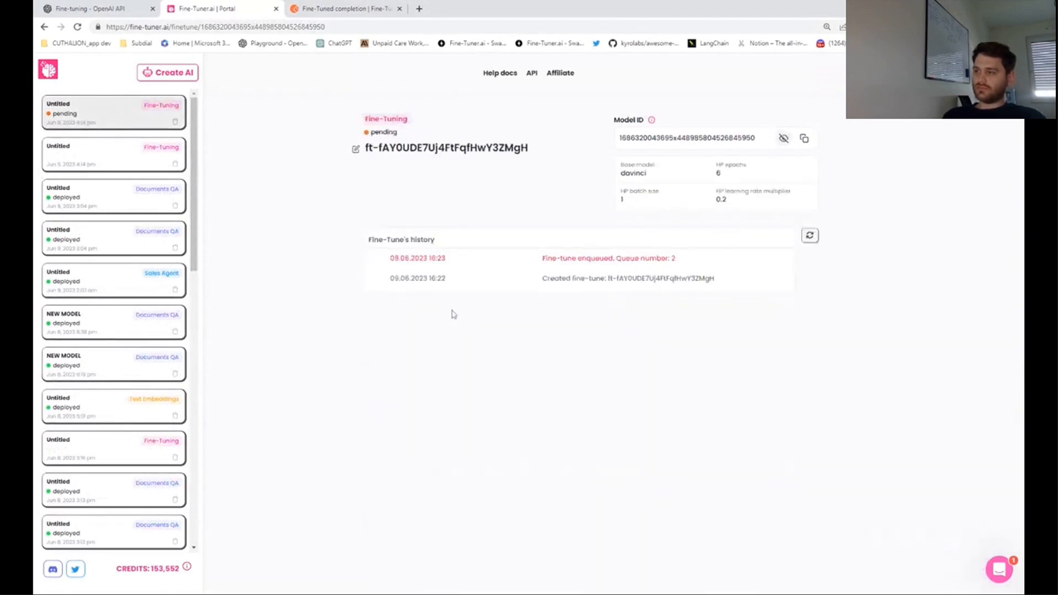
Refresh the running fine-tune's history and reopen the parameters of the untitled fine-tune draft.
{"action": "left_click", "coordinate": [809, 236]}
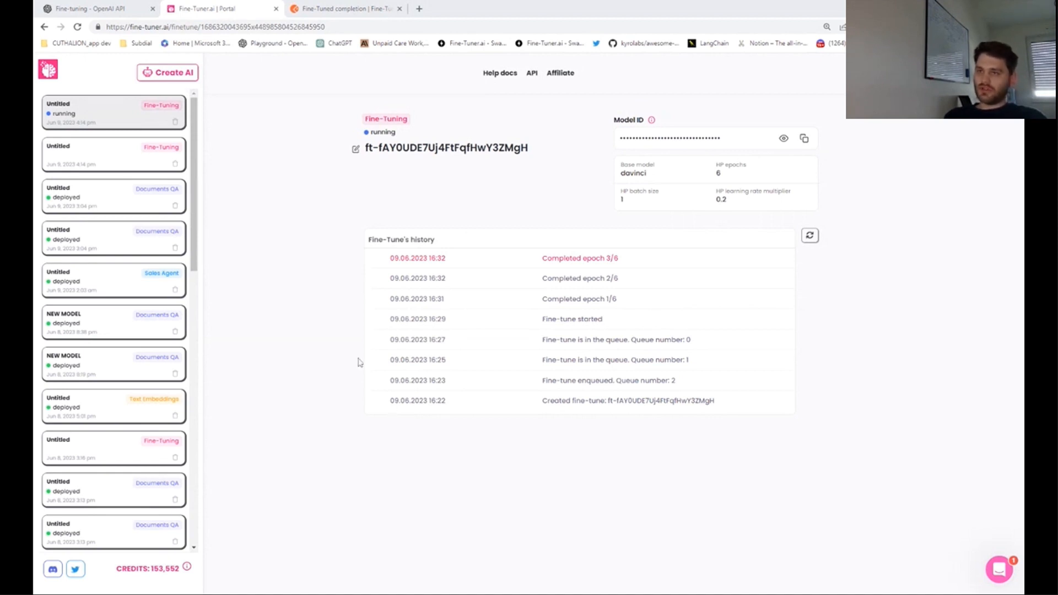
{"action": "left_click", "coordinate": [134, 158]}
{"action": "left_click", "coordinate": [139, 124]}
{"action": "left_click", "coordinate": [138, 163]}
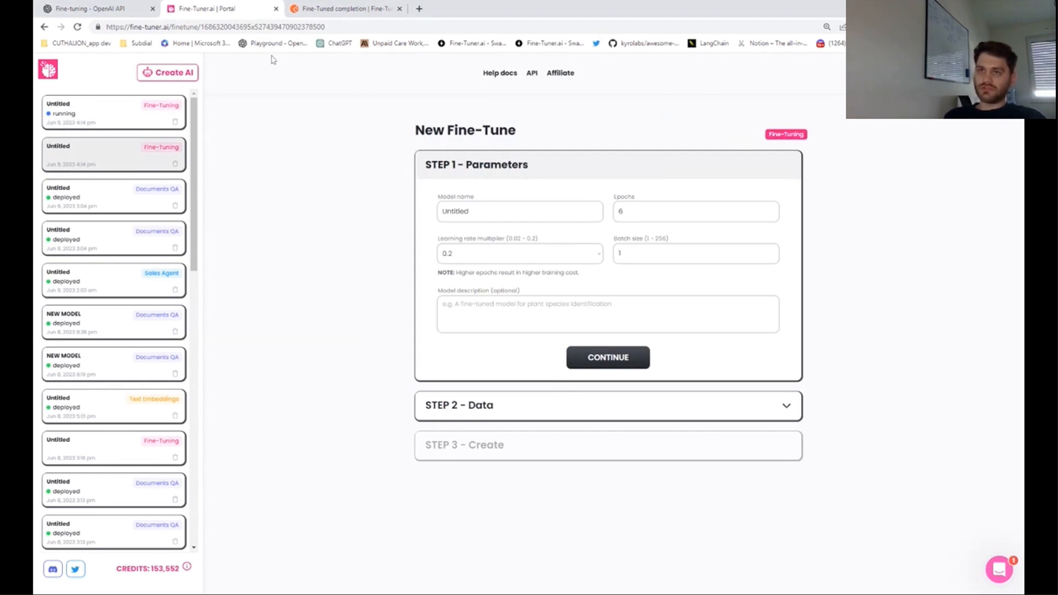
Skim OpenAI's fine-tuning documentation on installation, job commands and dataset preparation, and return to the Fine-Tuner.ai portal.
{"action": "left_click", "coordinate": [88, 9]}
{"action": "scroll", "coordinate": [429, 340], "scroll_direction": "up", "scroll_amount": 20}
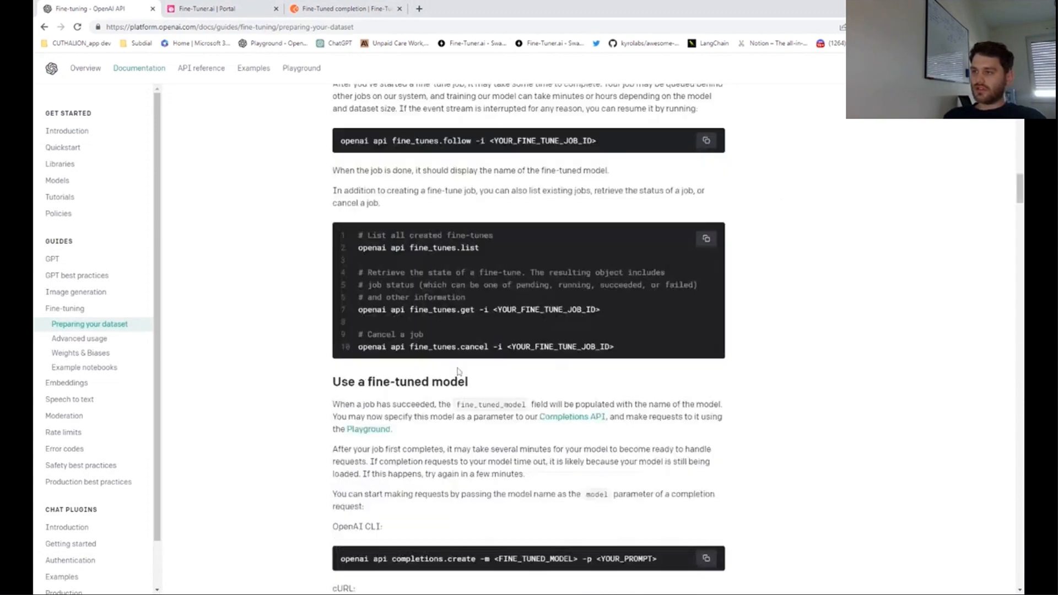
{"action": "scroll", "coordinate": [446, 337], "scroll_direction": "down", "scroll_amount": 3}
{"action": "scroll", "coordinate": [433, 364], "scroll_direction": "down", "scroll_amount": 15}
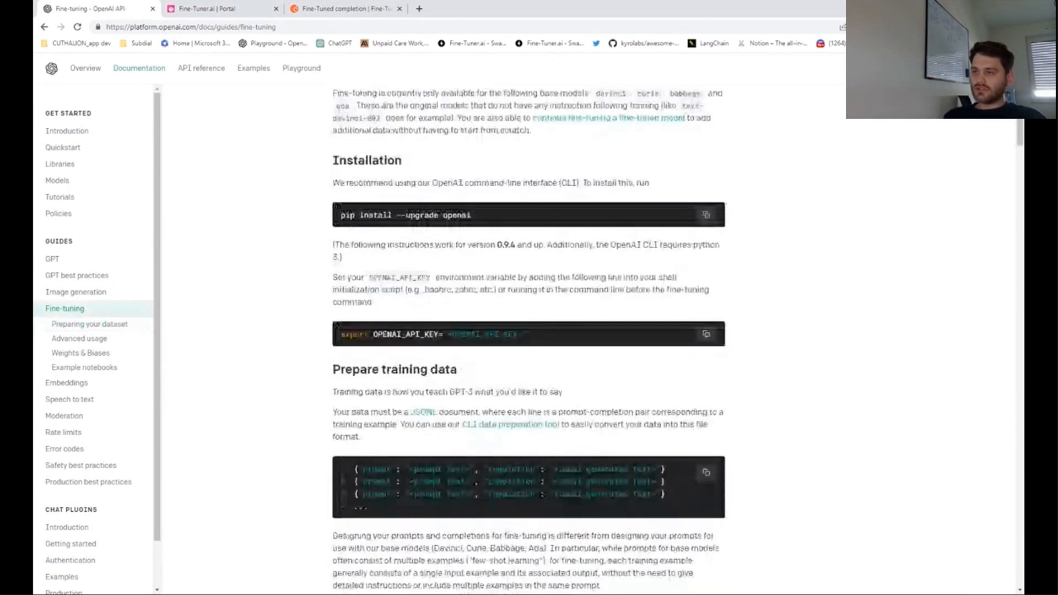
{"action": "scroll", "coordinate": [433, 364], "scroll_direction": "down", "scroll_amount": 15}
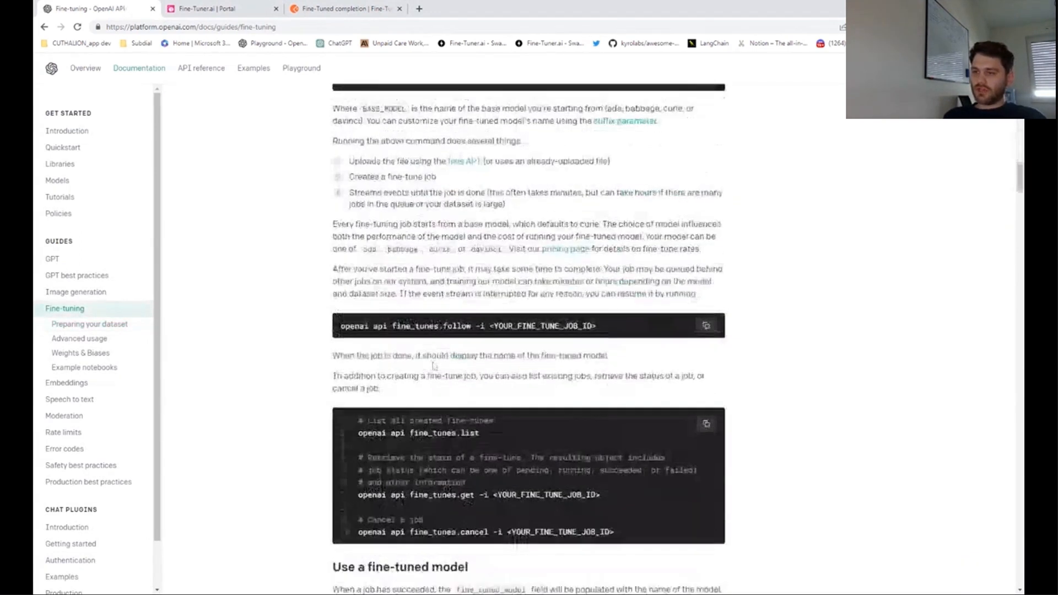
{"action": "scroll", "coordinate": [433, 370], "scroll_direction": "down", "scroll_amount": 8}
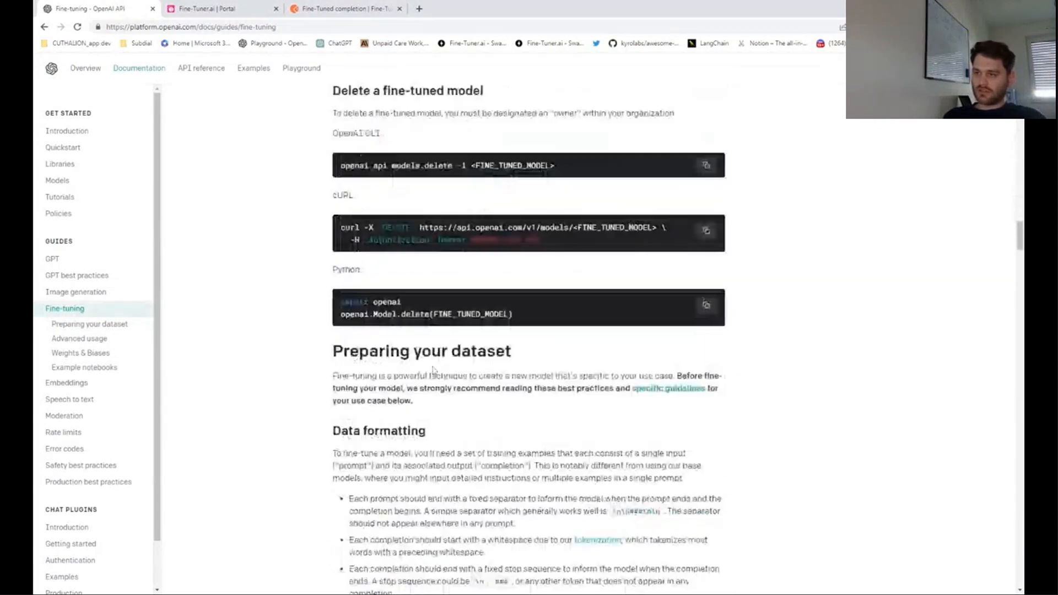
{"action": "scroll", "coordinate": [529, 340], "scroll_direction": "down", "scroll_amount": 10}
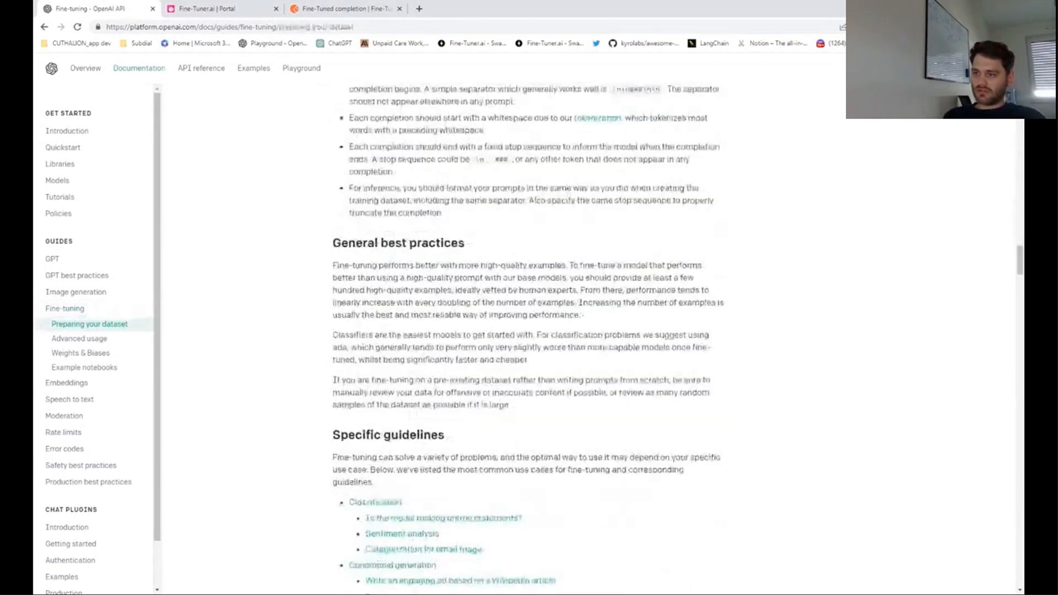
{"action": "scroll", "coordinate": [528, 339], "scroll_direction": "down", "scroll_amount": 10}
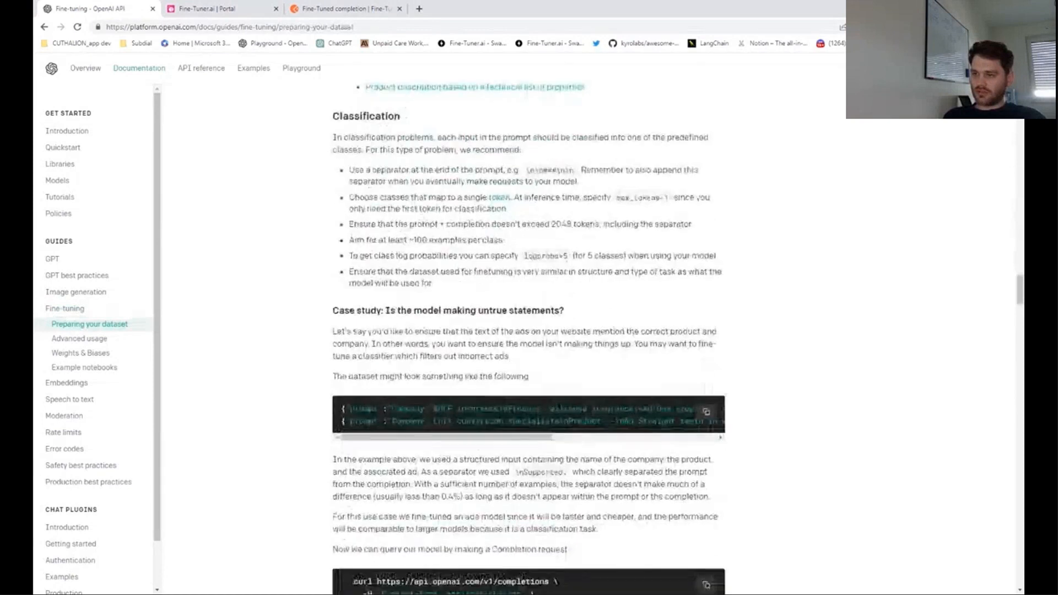
{"action": "scroll", "coordinate": [433, 373], "scroll_direction": "down", "scroll_amount": 10}
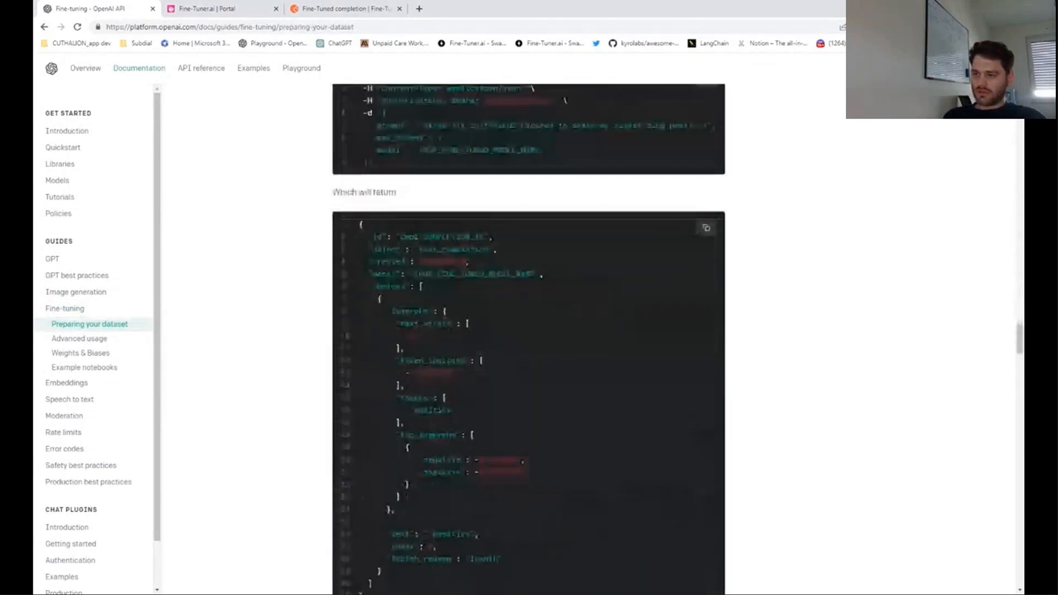
{"action": "scroll", "coordinate": [434, 376], "scroll_direction": "down", "scroll_amount": 1}
{"action": "scroll", "coordinate": [434, 377], "scroll_direction": "up", "scroll_amount": 20}
{"action": "left_click", "coordinate": [206, 9]}
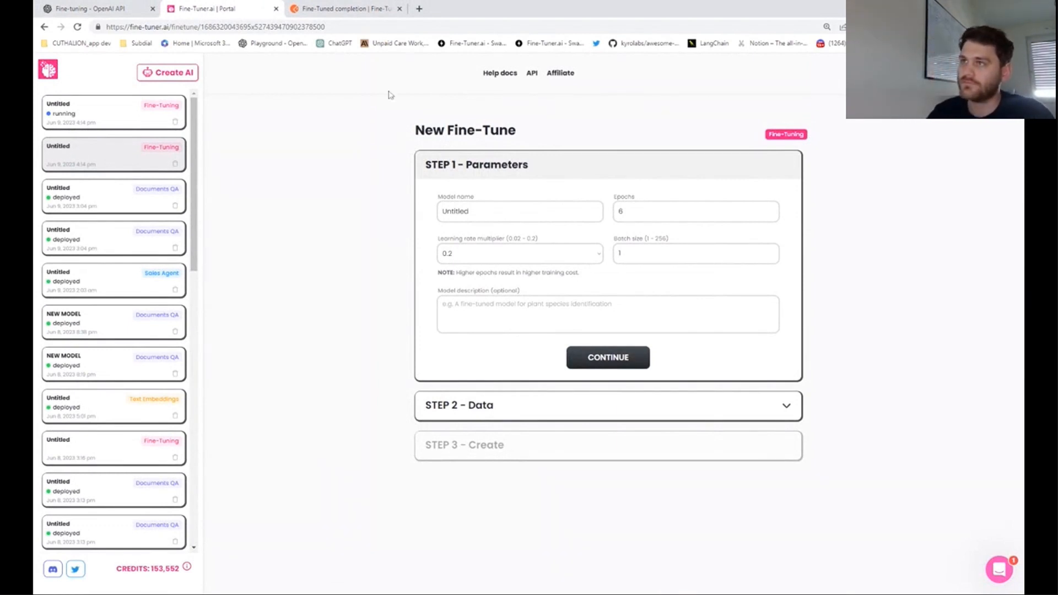
{"action": "left_click", "coordinate": [418, 8]}
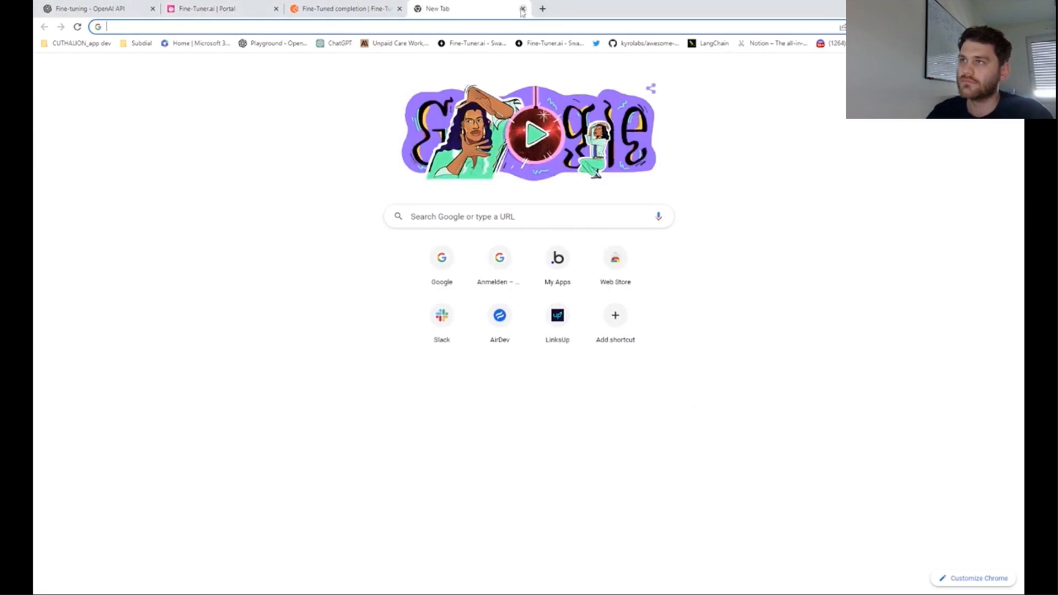
{"action": "left_click", "coordinate": [523, 9]}
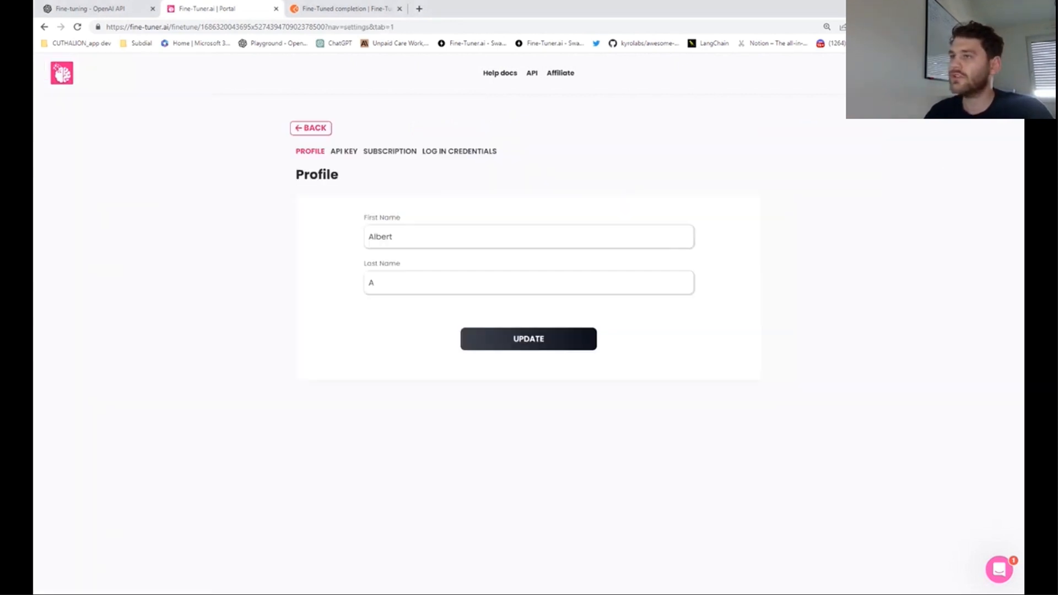
Review the Free, Hobby, Pro and Dedicated subscription plans in the account settings and go back to the fine-tune draft.
{"action": "left_click", "coordinate": [389, 152]}
{"action": "scroll", "coordinate": [393, 149], "scroll_direction": "down", "scroll_amount": 3}
{"action": "scroll", "coordinate": [400, 135], "scroll_direction": "up", "scroll_amount": 3}
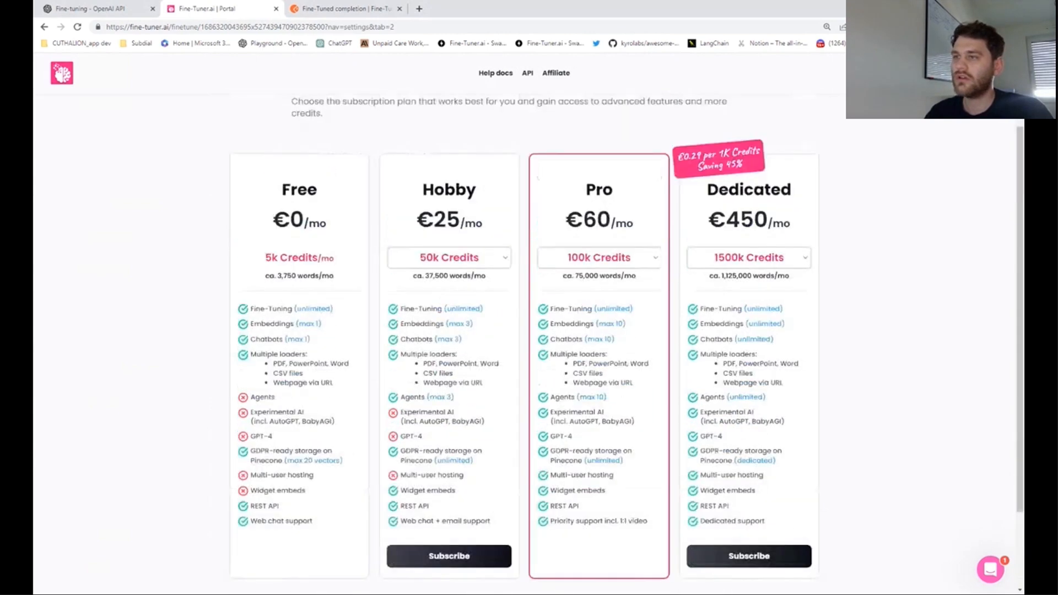
{"action": "left_click", "coordinate": [312, 131]}
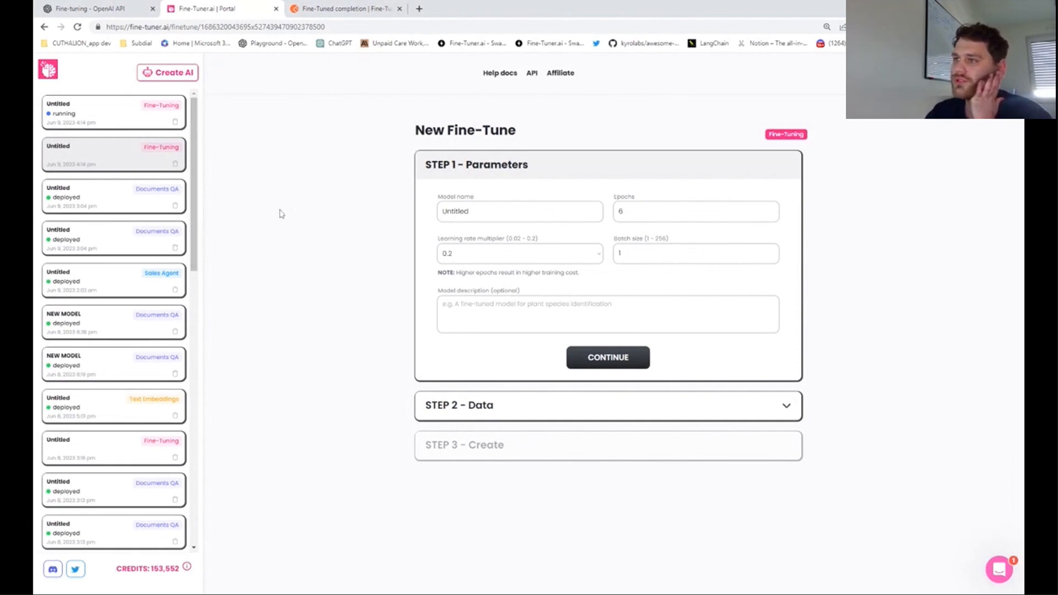
Start creating a new AI and view the Fine Tuning use case.
{"action": "left_click", "coordinate": [149, 77]}
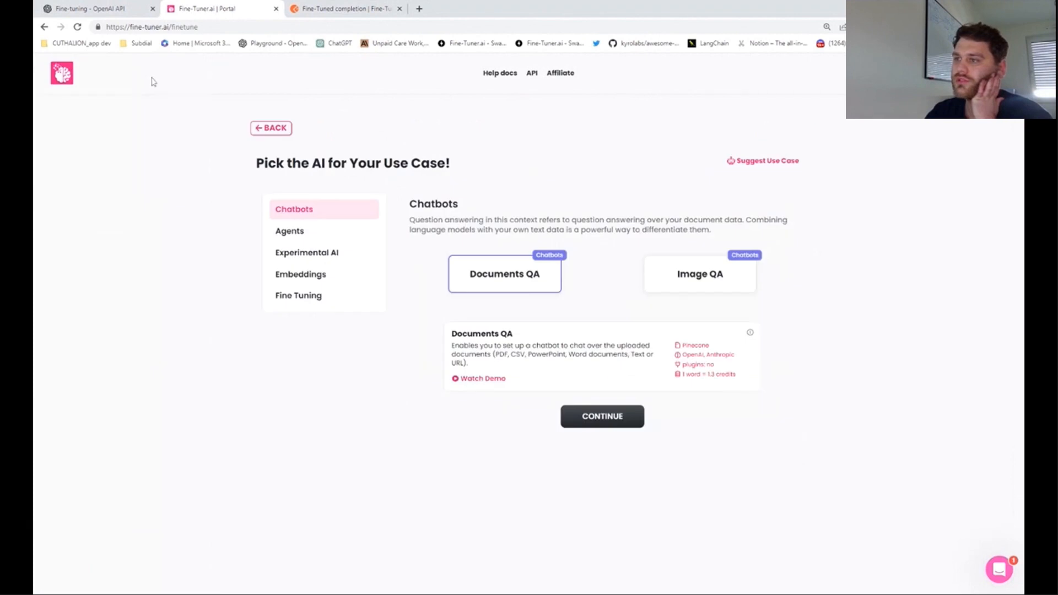
{"action": "left_click", "coordinate": [302, 299]}
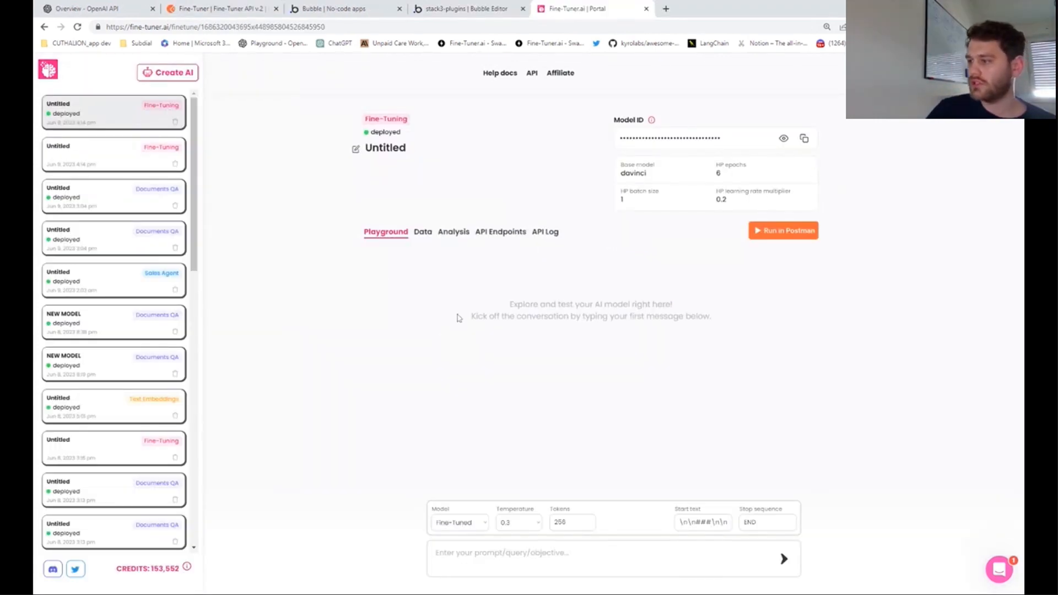
Examine the deployed fine-tune's AAPL training data, including the indicators in the first prompt.
{"action": "left_click", "coordinate": [423, 232]}
{"action": "scroll", "coordinate": [456, 342], "scroll_direction": "down", "scroll_amount": 3}
{"action": "scroll", "coordinate": [457, 342], "scroll_direction": "down", "scroll_amount": 20}
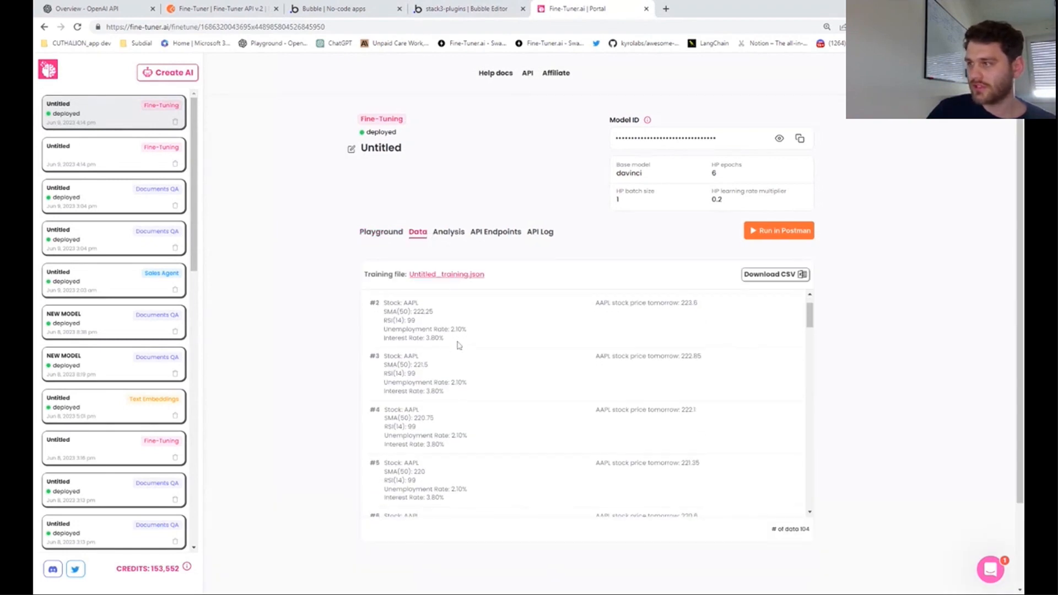
{"action": "scroll", "coordinate": [471, 355], "scroll_direction": "up", "scroll_amount": 20}
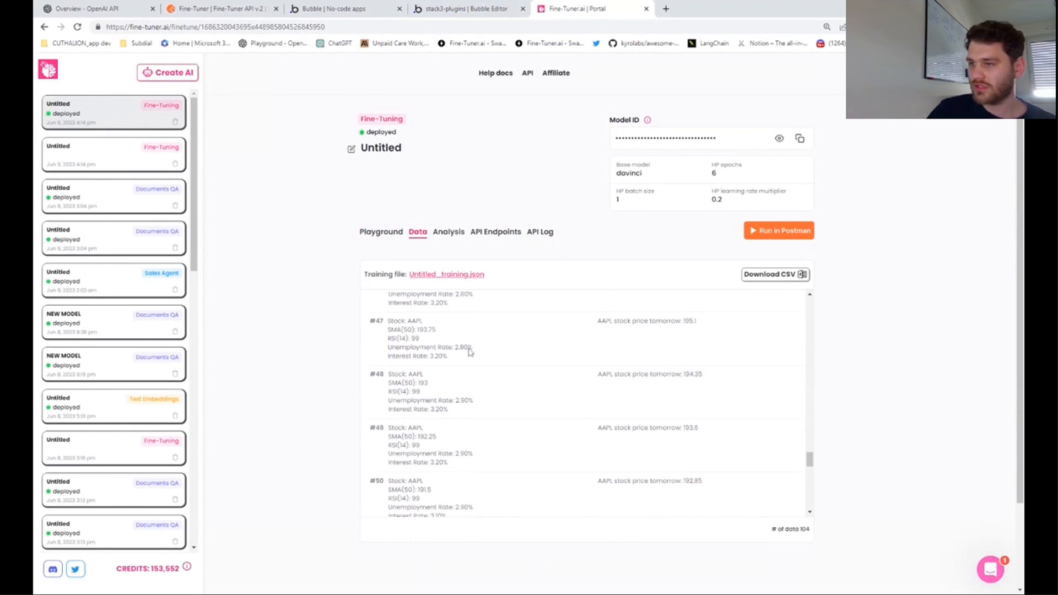
{"action": "left_click_drag", "start_coordinate": [443, 334], "coordinate": [383, 331]}
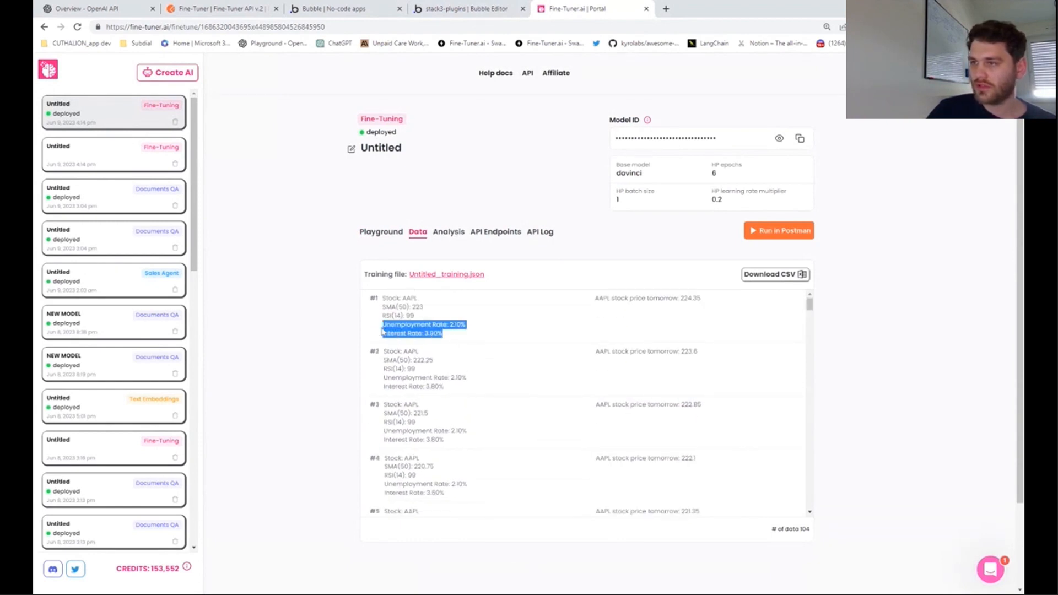
{"action": "left_click", "coordinate": [382, 331]}
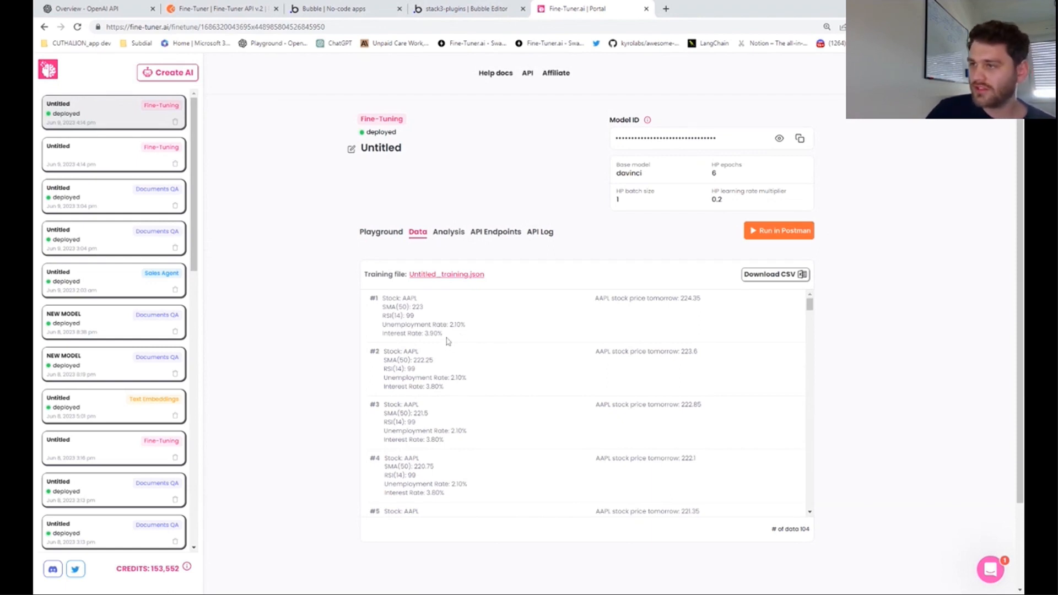
{"action": "left_click_drag", "start_coordinate": [444, 335], "coordinate": [383, 296]}
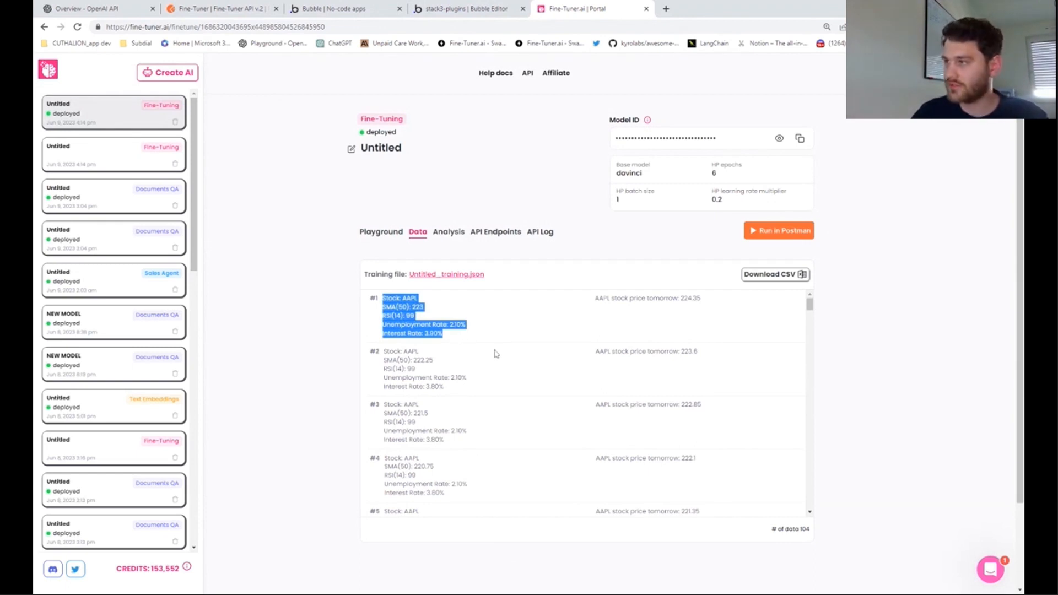
{"action": "left_click", "coordinate": [507, 328]}
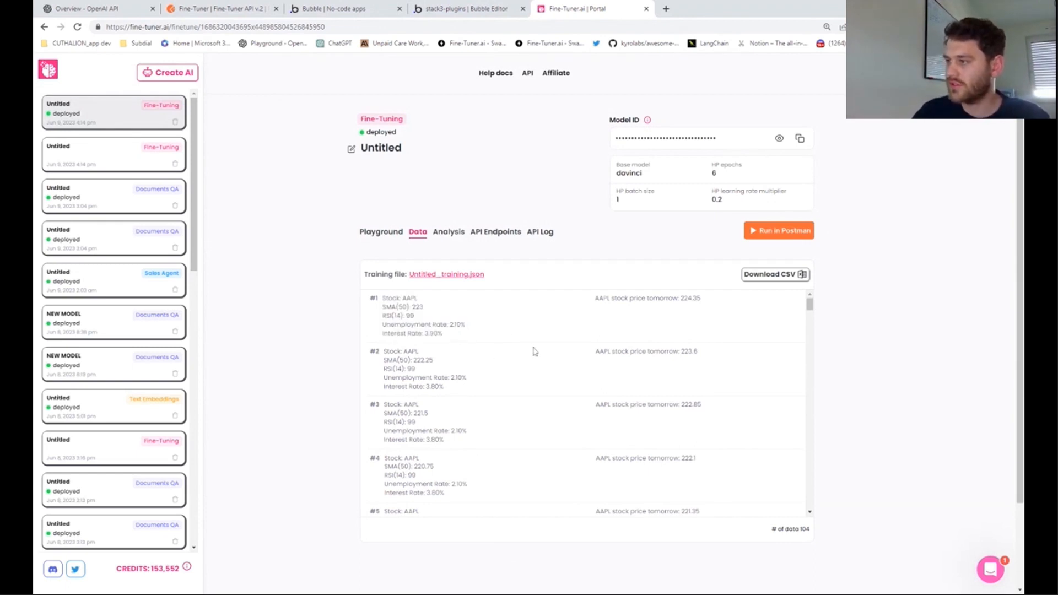
{"action": "scroll", "coordinate": [545, 347], "scroll_direction": "down", "scroll_amount": 1}
{"action": "scroll", "coordinate": [459, 363], "scroll_direction": "up", "scroll_amount": 1}
Copy the first AAPL training prompt and paste it into the fine-tuned model's playground.
{"action": "left_click_drag", "start_coordinate": [441, 336], "coordinate": [383, 296]}
{"action": "key", "text": "ctrl+c"}
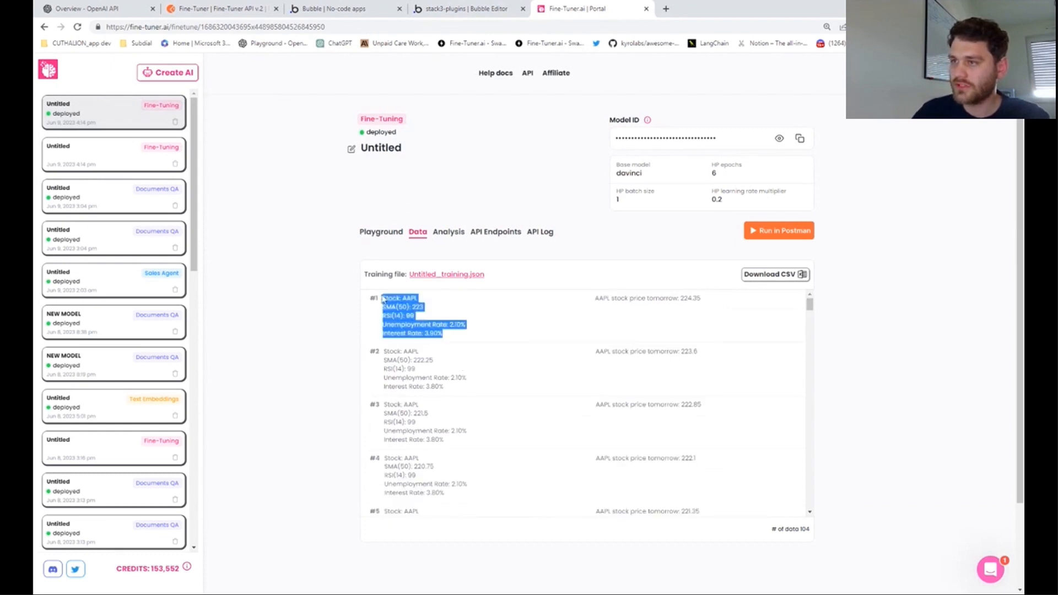
{"action": "left_click", "coordinate": [392, 231]}
{"action": "left_click", "coordinate": [548, 553]}
{"action": "key", "text": "ctrl+v"}
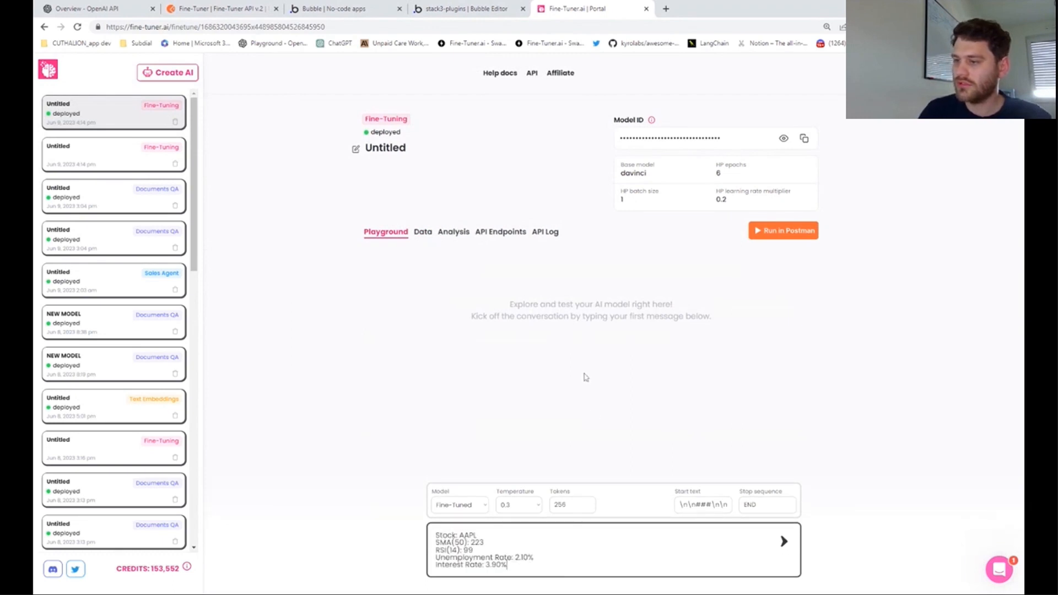
Change the pasted prompt's SMA(50) value to 300 and its RSI(14) value to 70.
{"action": "key", "text": "ctrl+Left"}
{"action": "key", "text": "ctrl+Left"}
{"action": "key", "text": "ctrl+Left"}
{"action": "key", "text": "ctrl+Left"}
{"action": "key", "text": "ctrl+Left"}
{"action": "key", "text": "ctrl+Left"}
{"action": "key", "text": "ctrl+Left"}
{"action": "key", "text": "ctrl+Left"}
{"action": "key", "text": "ctrl+Left"}
{"action": "key", "text": "ctrl+Left"}
{"action": "key", "text": "ctrl+Left"}
{"action": "key", "text": "ctrl+Left"}
{"action": "key", "text": "ctrl+Left"}
{"action": "key", "text": "ctrl+Left"}
{"action": "key", "text": "ctrl+Right"}
{"action": "key", "text": "Down"}
{"action": "key", "text": "ctrl+Right"}
{"action": "key", "text": "ctrl+Right"}
{"action": "key", "text": "ctrl+Right"}
{"action": "key", "text": "ctrl+shift+Left"}
{"action": "type", "text": "300"}
{"action": "key", "text": "Down"}
{"action": "key", "text": "ctrl+Right"}
{"action": "key", "text": "ctrl+shift+Left"}
{"action": "type", "text": "70"}
Set the prompt's unemployment rate to 2.50% and its interest rate to 3.20%.
{"action": "key", "text": "Down"}
{"action": "key", "text": "shift+Right"}
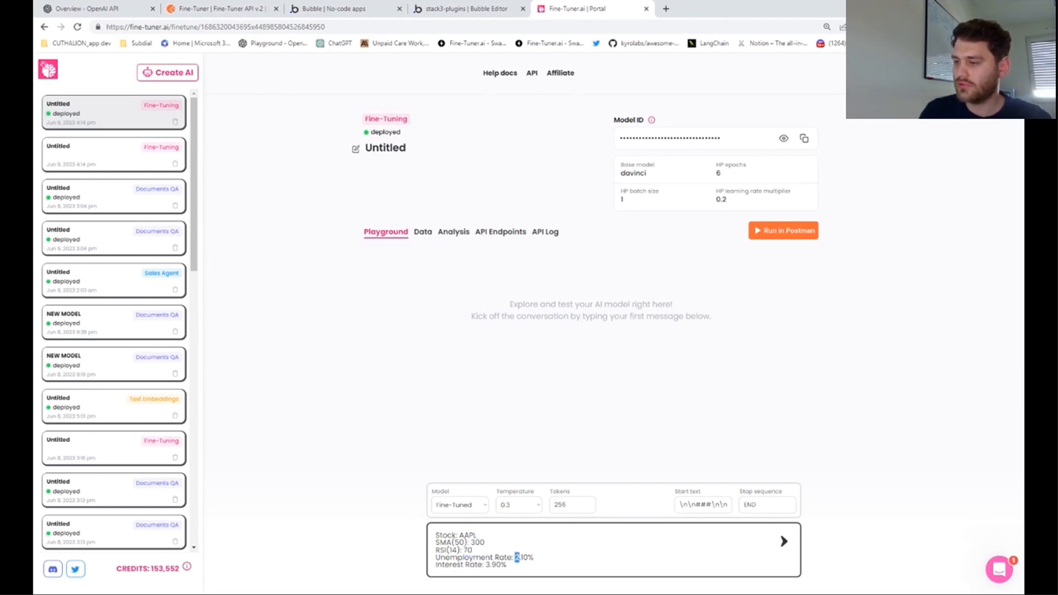
{"action": "key", "text": "Right"}
{"action": "key", "text": "shift+Right"}
{"action": "key", "text": "Right"}
{"action": "key", "text": "shift+Right"}
{"action": "type", "text": "5"}
{"action": "key", "text": "Down"}
{"action": "key", "text": "shift+Right"}
{"action": "type", "text": "2"}
{"action": "double_click", "coordinate": [560, 505]}
{"action": "left_click", "coordinate": [505, 564]}
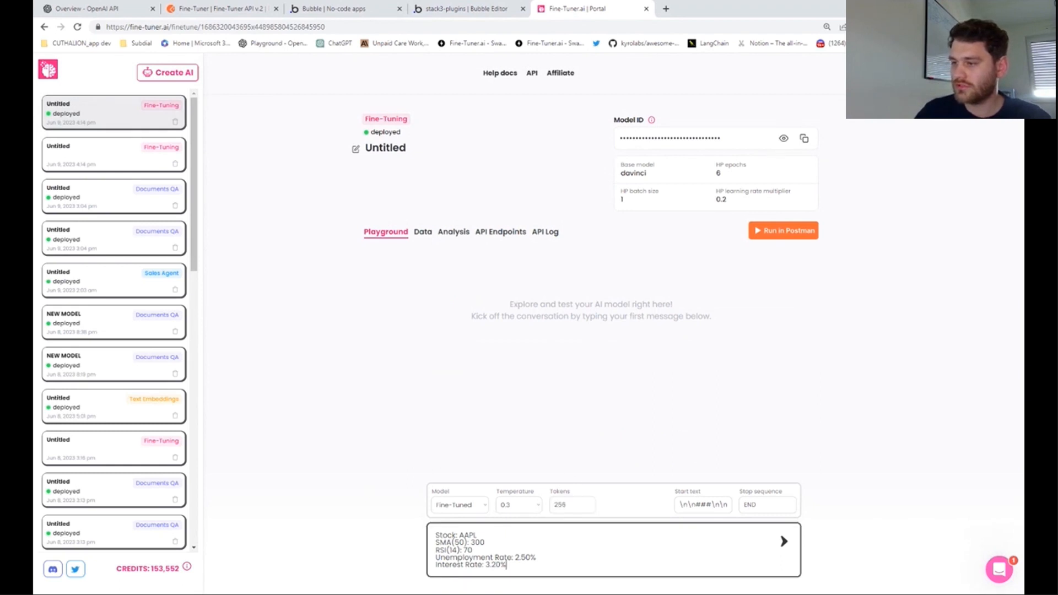
Switch the playground's model to Base.
{"action": "left_click_drag", "start_coordinate": [506, 564], "coordinate": [428, 535]}
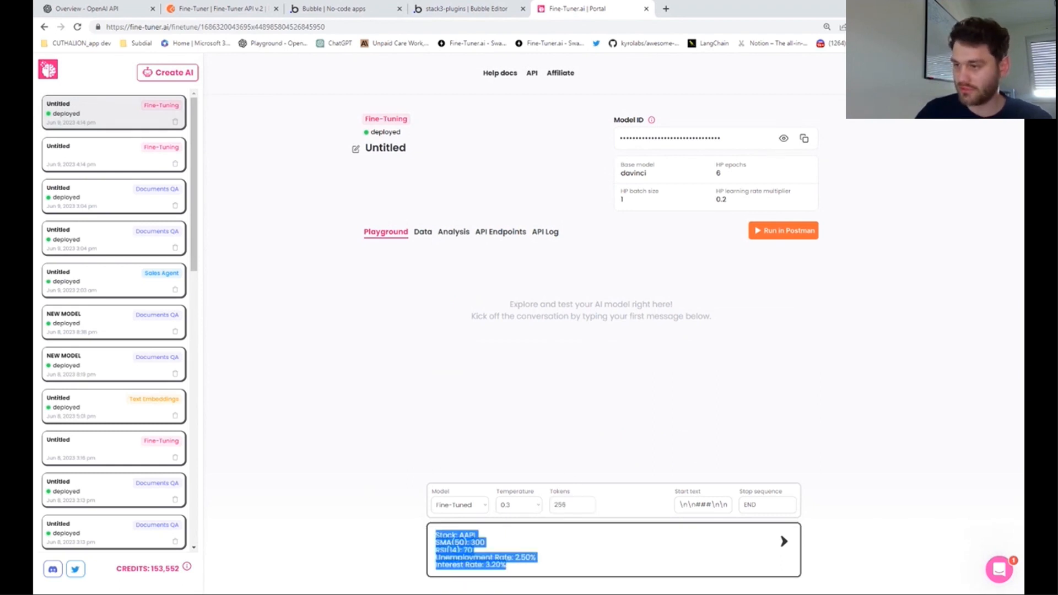
{"action": "left_click", "coordinate": [466, 514]}
{"action": "left_click", "coordinate": [465, 509]}
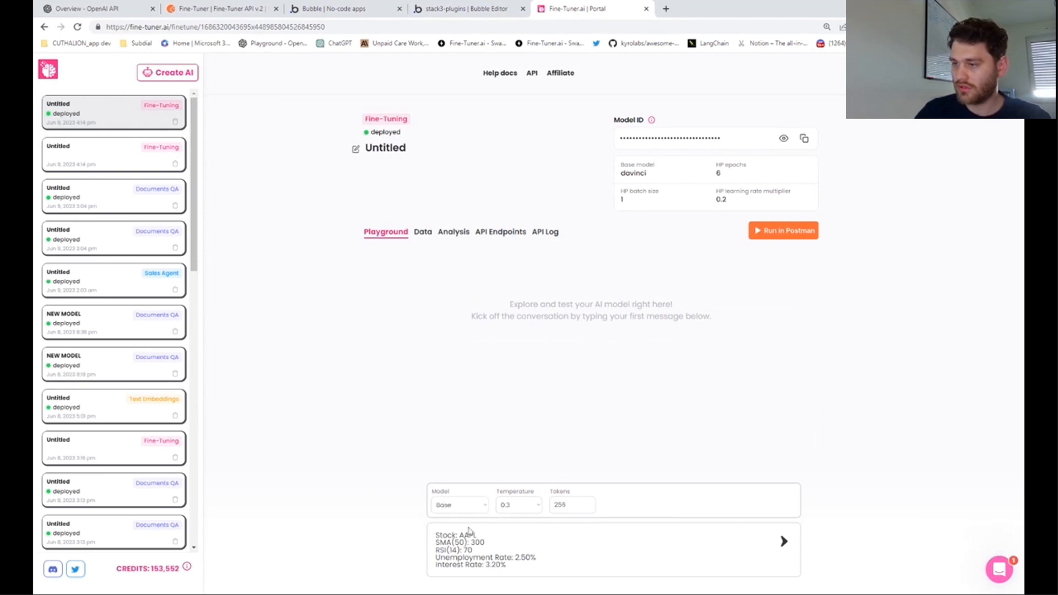
Copy the whole edited AAPL prompt for reuse and submit it to the base model.
{"action": "left_click_drag", "start_coordinate": [506, 564], "coordinate": [431, 533]}
{"action": "left_click", "coordinate": [506, 564]}
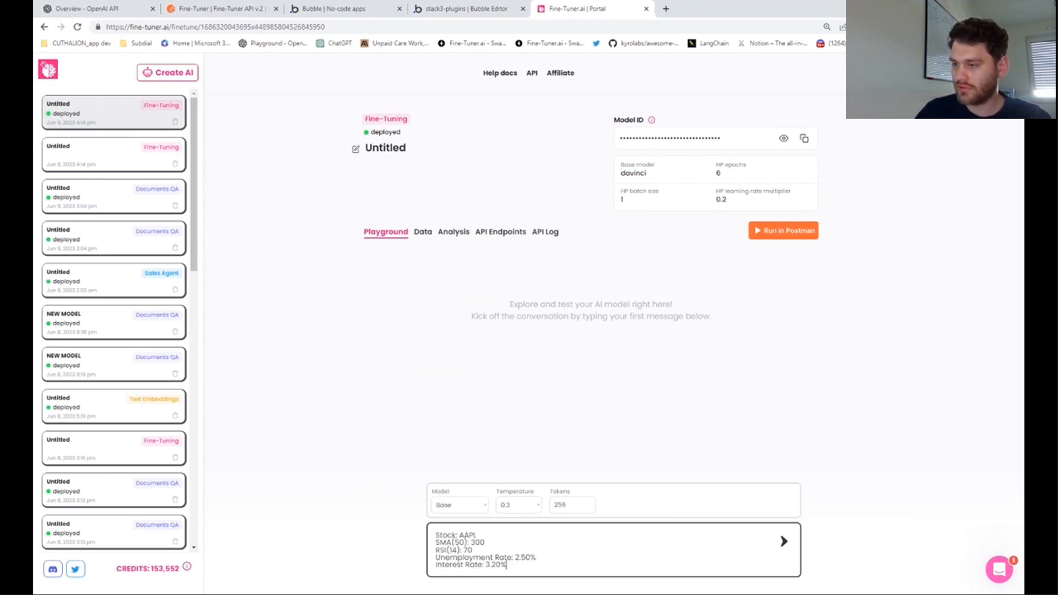
{"action": "key", "text": "ctrl+a"}
{"action": "key", "text": "ctrl+c"}
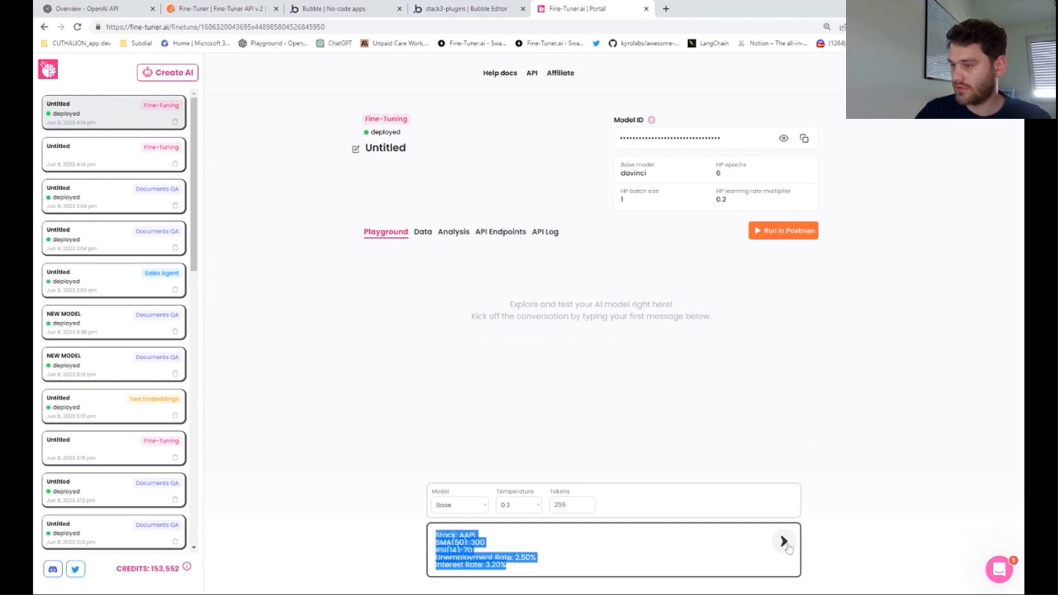
{"action": "left_click", "coordinate": [785, 545]}
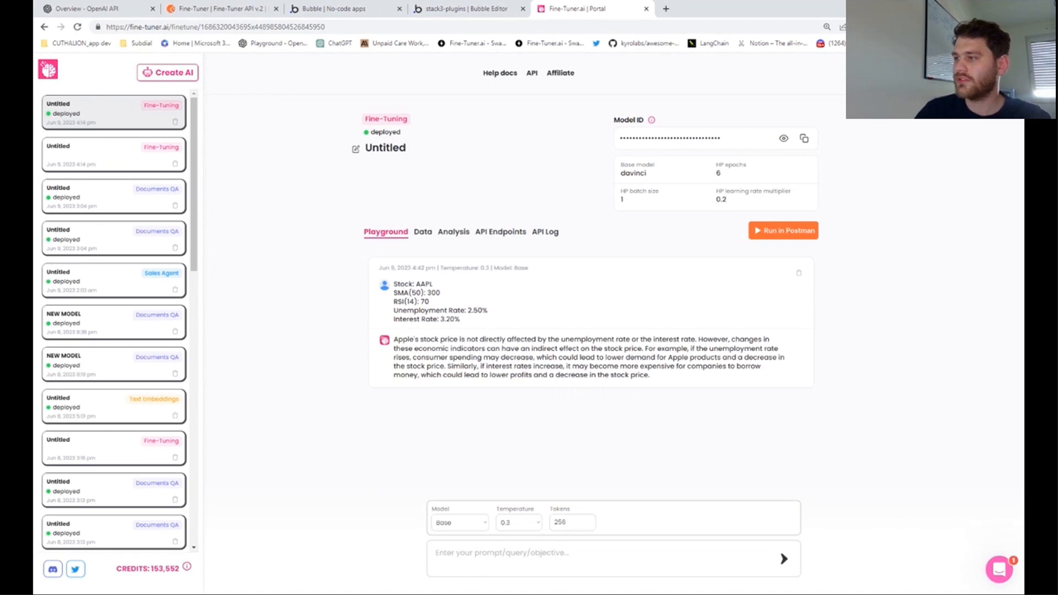
Read the base model's answer and compare it with the AAPL indicators in the prompt.
{"action": "mouse_move", "coordinate": [614, 366]}
{"action": "left_mouse_down"}
{"action": "mouse_move", "coordinate": [579, 349]}
{"action": "mouse_move", "coordinate": [607, 348]}
{"action": "left_mouse_up"}
{"action": "left_click", "coordinate": [579, 349]}
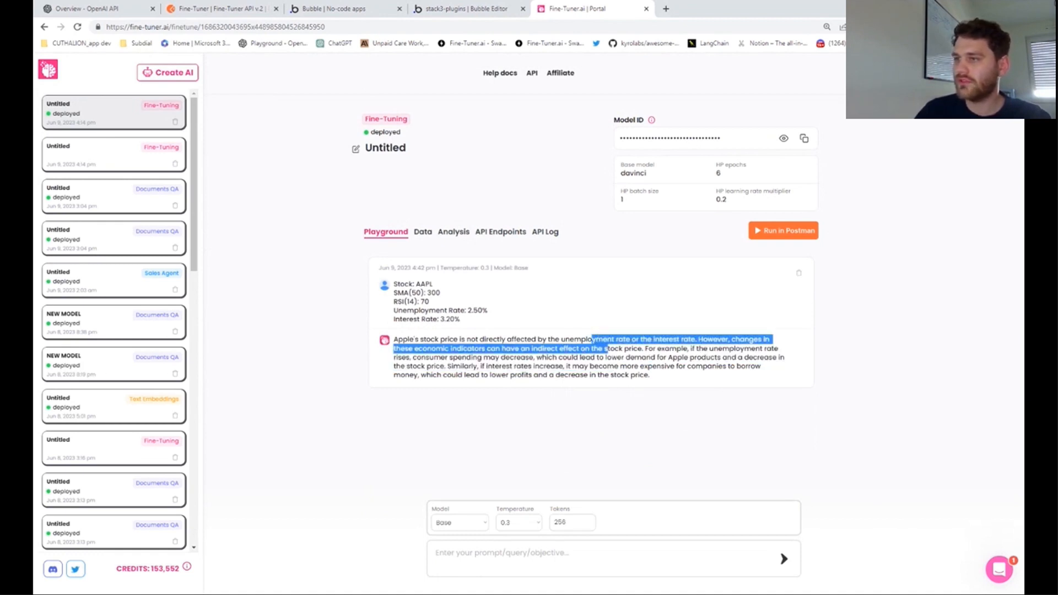
{"action": "left_click", "coordinate": [608, 349]}
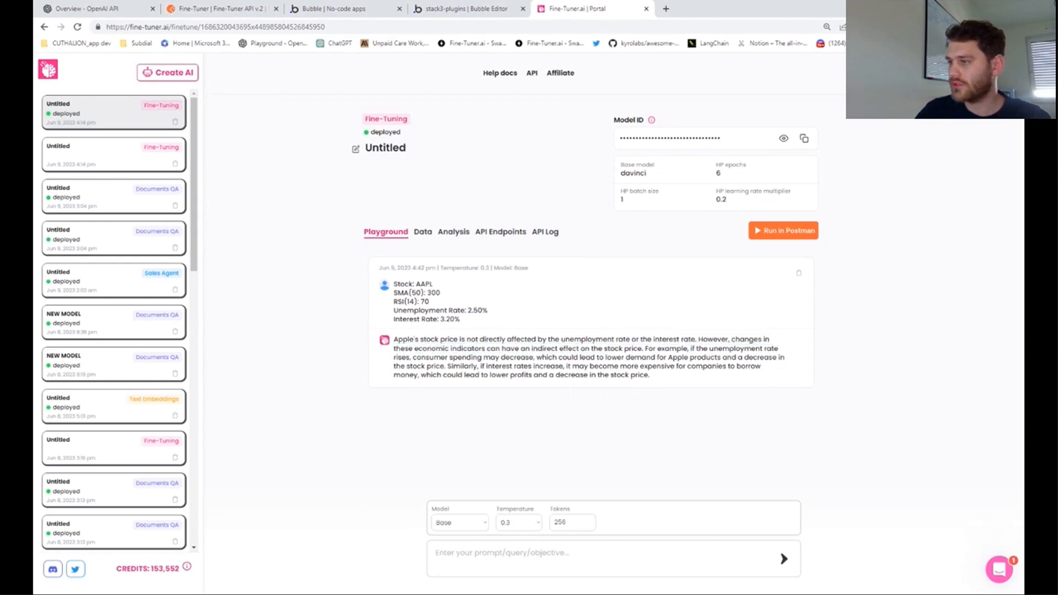
{"action": "left_click_drag", "start_coordinate": [394, 292], "coordinate": [425, 319]}
{"action": "left_click", "coordinate": [476, 326]}
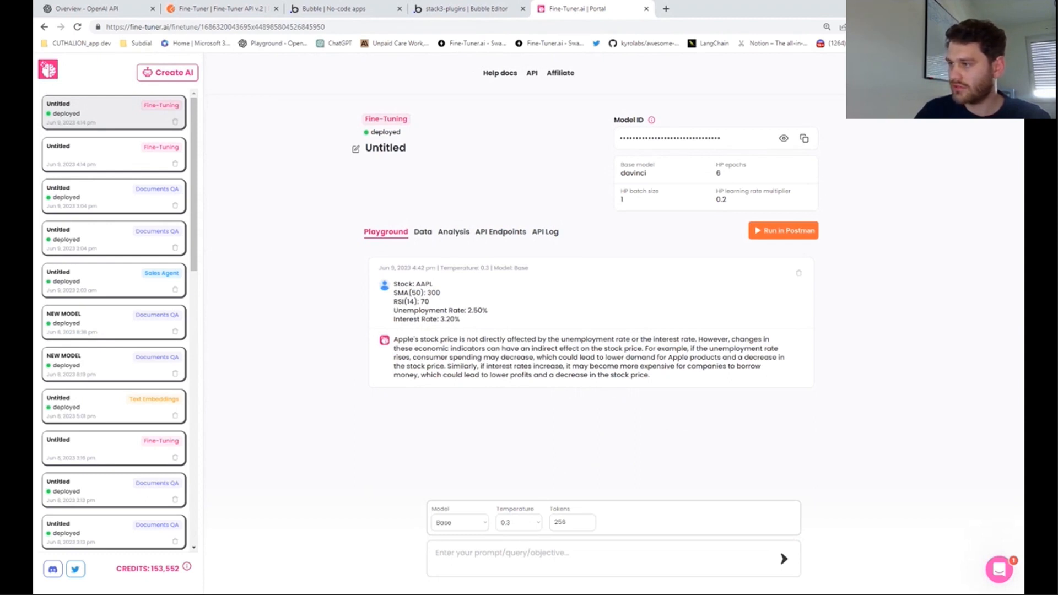
Submit the copied AAPL prompt to the Fine-Tuned model in the playground.
{"action": "left_click", "coordinate": [543, 552]}
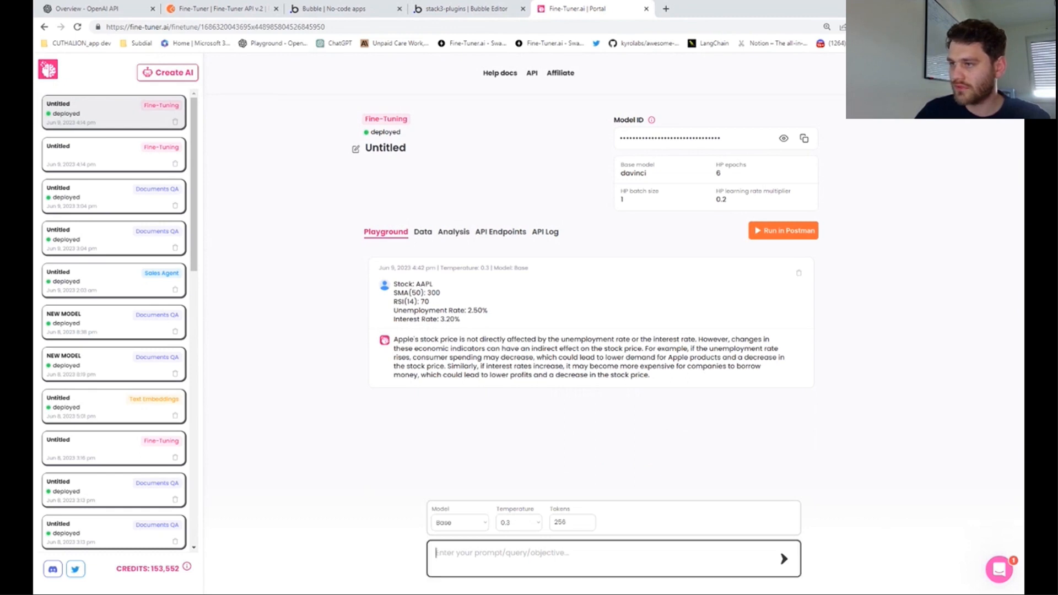
{"action": "key", "text": "ctrl+v"}
{"action": "left_click", "coordinate": [458, 505]}
{"action": "left_click", "coordinate": [462, 523]}
{"action": "left_click", "coordinate": [783, 541]}
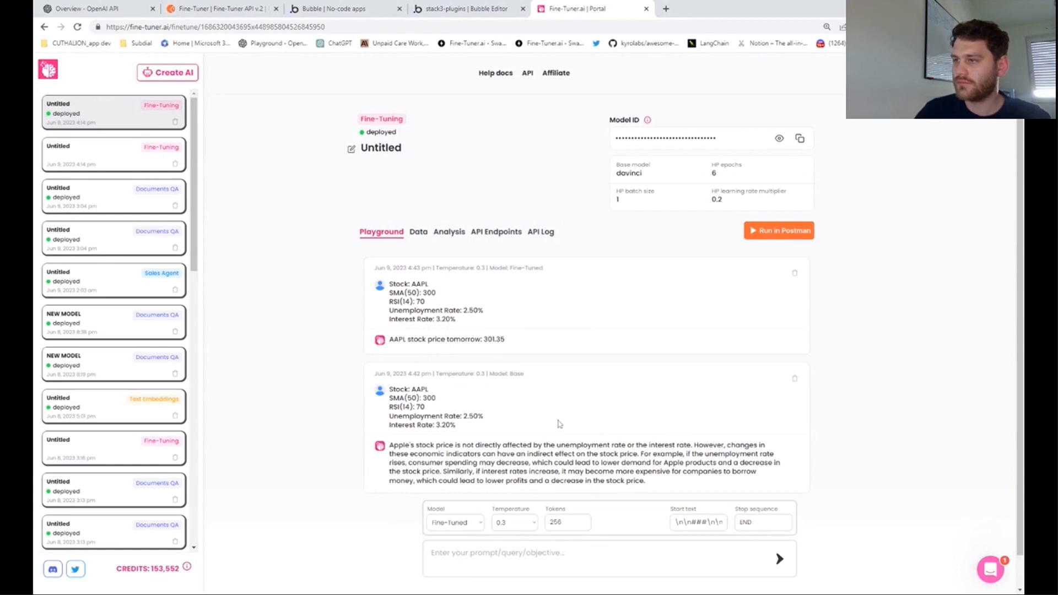
Compare the fine-tuned AAPL price prediction with the base model's answer and with the completions in the training data.
{"action": "scroll", "coordinate": [557, 423], "scroll_direction": "down", "scroll_amount": 1}
{"action": "scroll", "coordinate": [558, 424], "scroll_direction": "up", "scroll_amount": 1}
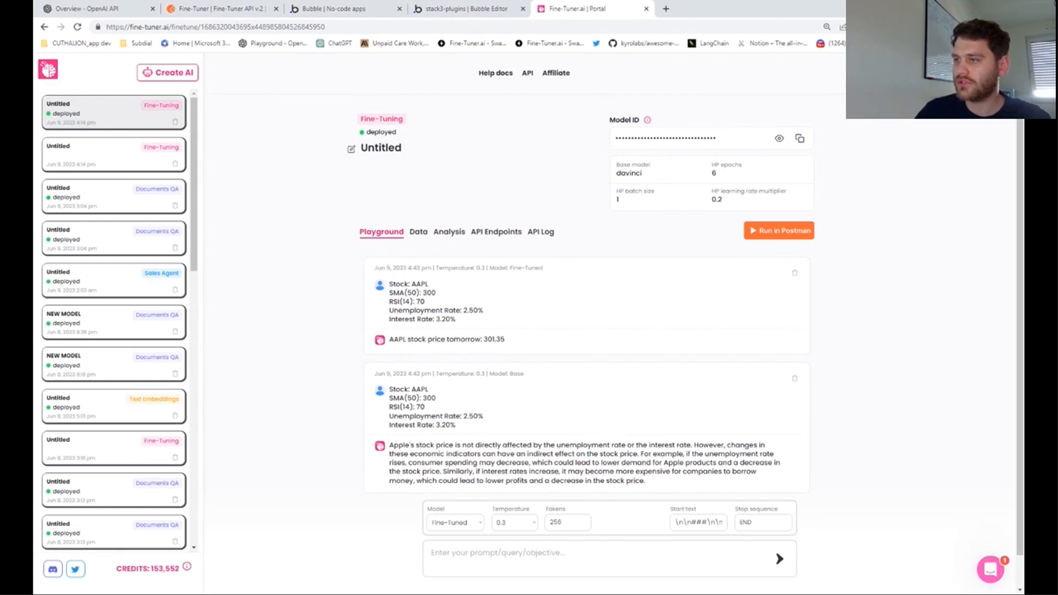
{"action": "triple_click", "coordinate": [495, 340]}
{"action": "left_click", "coordinate": [496, 357]}
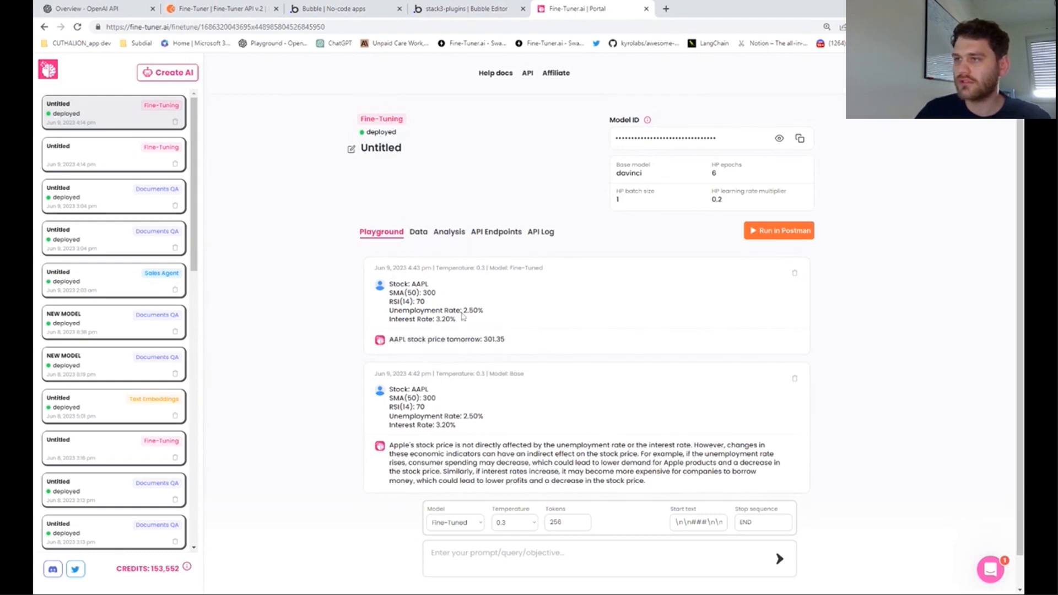
{"action": "left_click", "coordinate": [418, 233]}
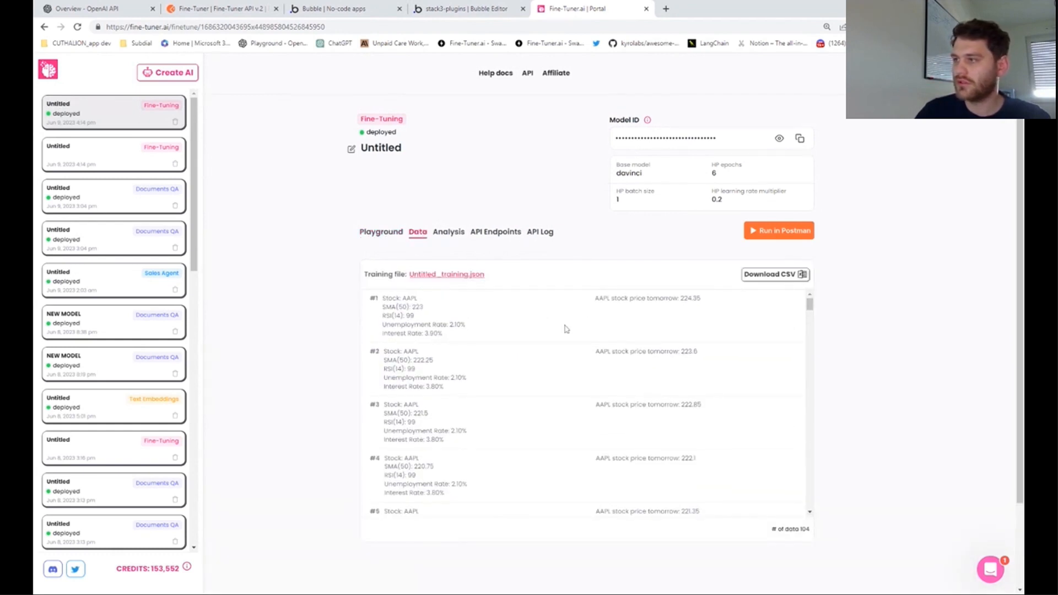
{"action": "left_click", "coordinate": [384, 233]}
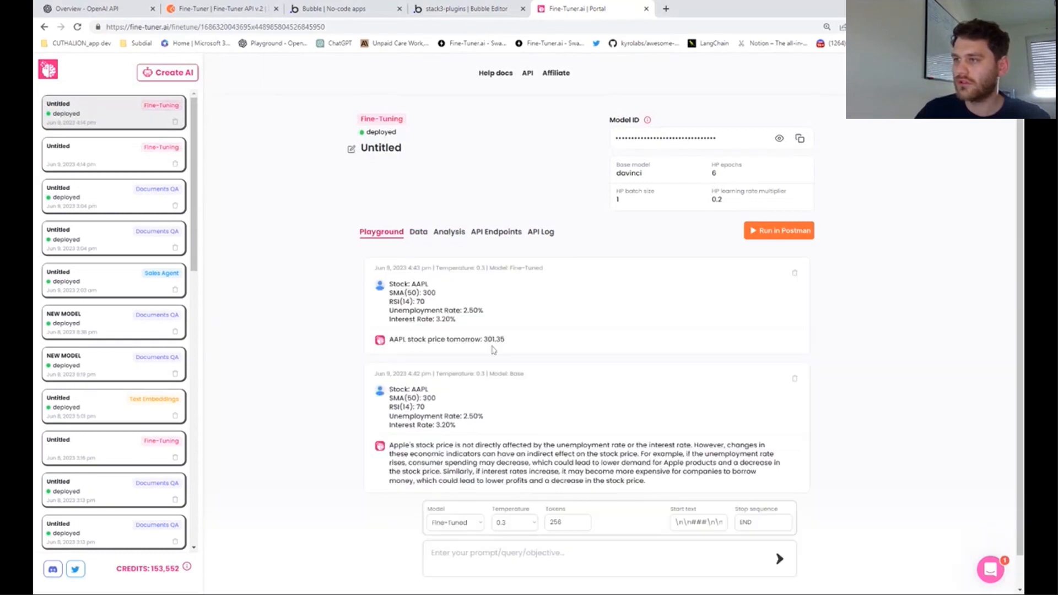
{"action": "double_click", "coordinate": [493, 339]}
{"action": "left_click", "coordinate": [527, 326]}
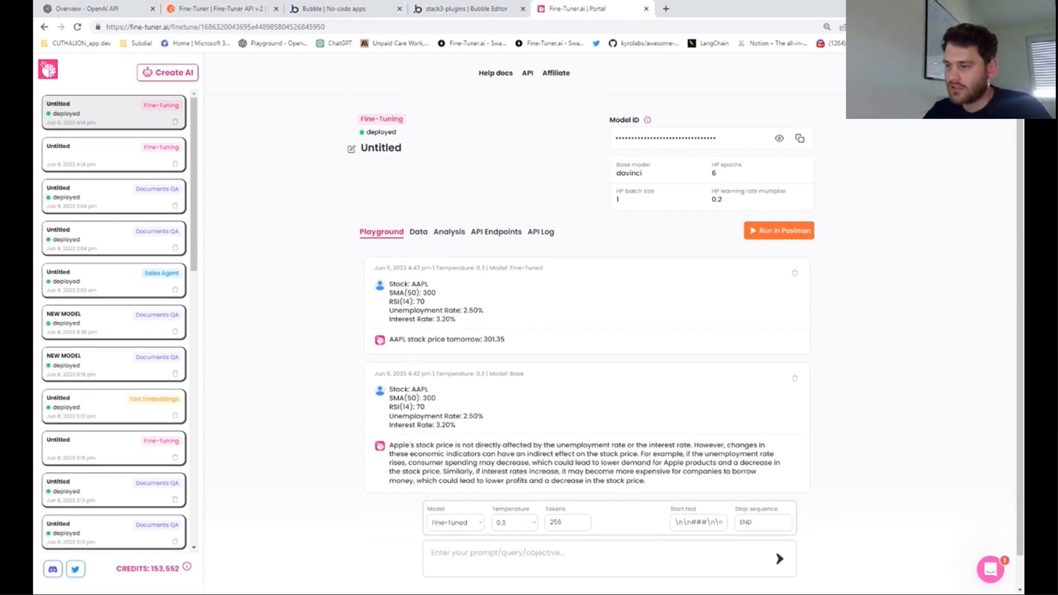
Reuse the copied AAPL prompt with SMA(50) set to 400, submit it to the fine-tuned model and read the prediction.
{"action": "key", "text": "ctrl+v"}
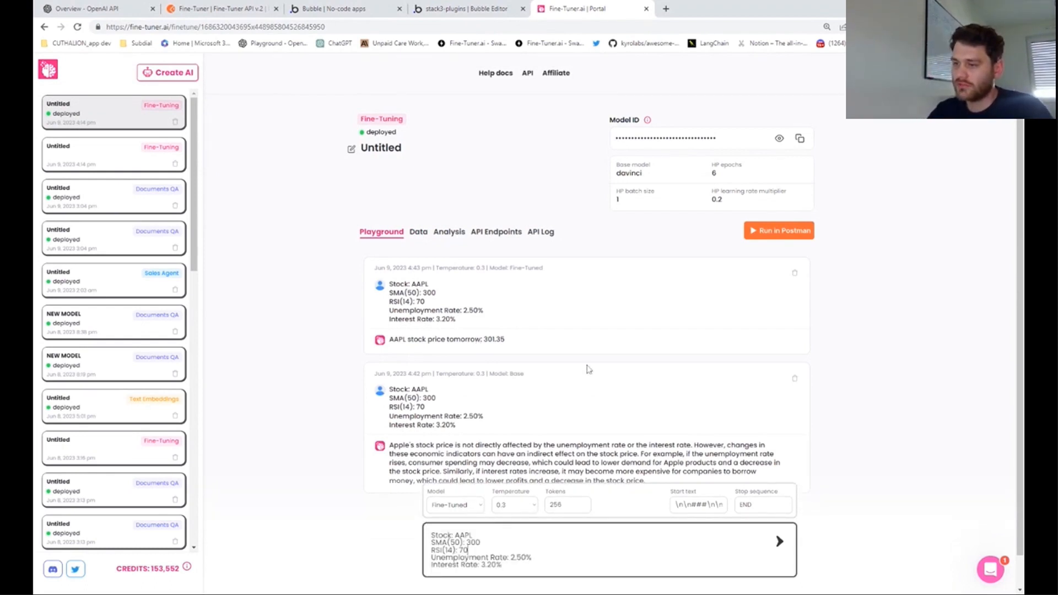
{"action": "left_click", "coordinate": [470, 542]}
{"action": "key", "text": "BackSpace"}
{"action": "type", "text": "4"}
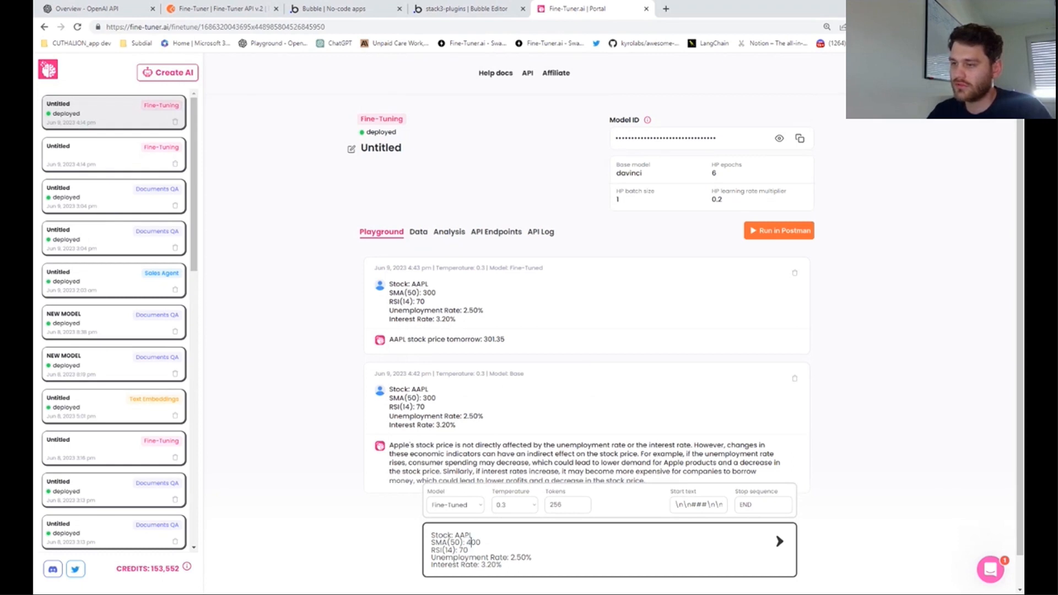
{"action": "key", "text": "Return"}
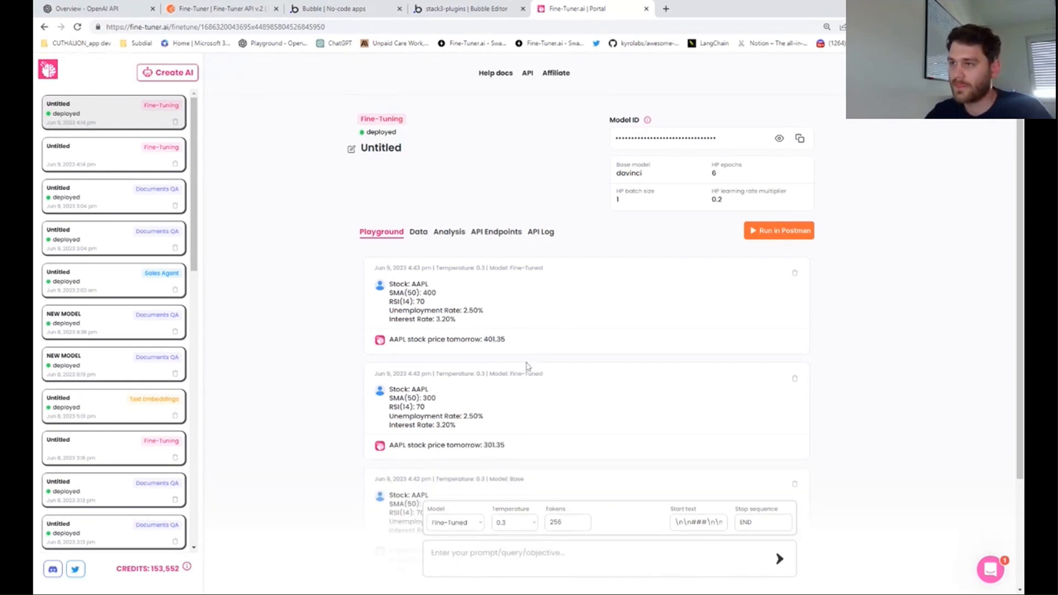
{"action": "left_click_drag", "start_coordinate": [505, 339], "coordinate": [389, 339]}
{"action": "left_click", "coordinate": [616, 354]}
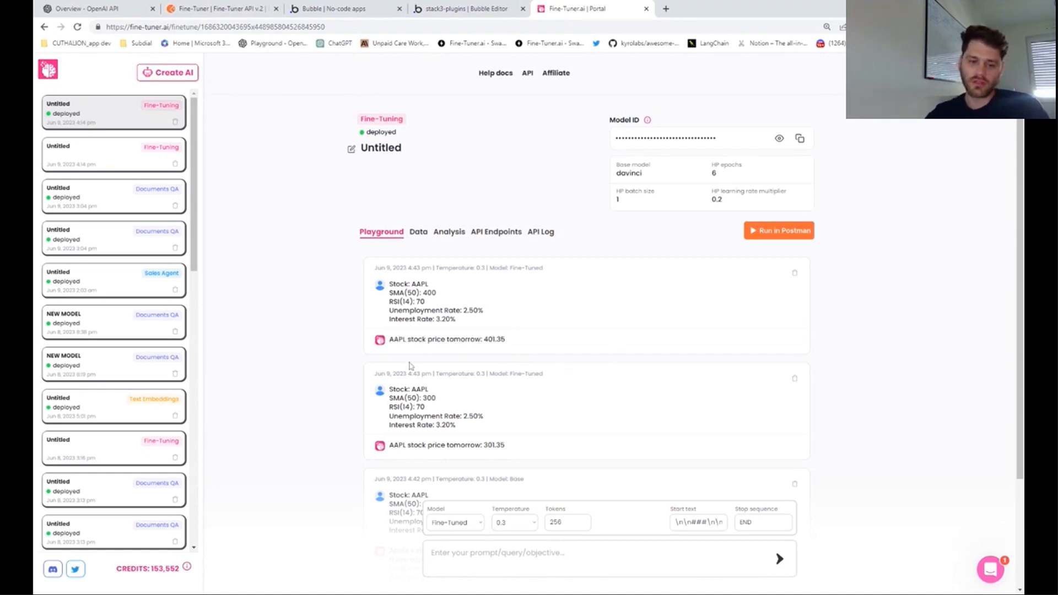
Review the fine-tuned model's training loss and accuracy chart and its API endpoints, ending back at the playground.
{"action": "left_click", "coordinate": [449, 231]}
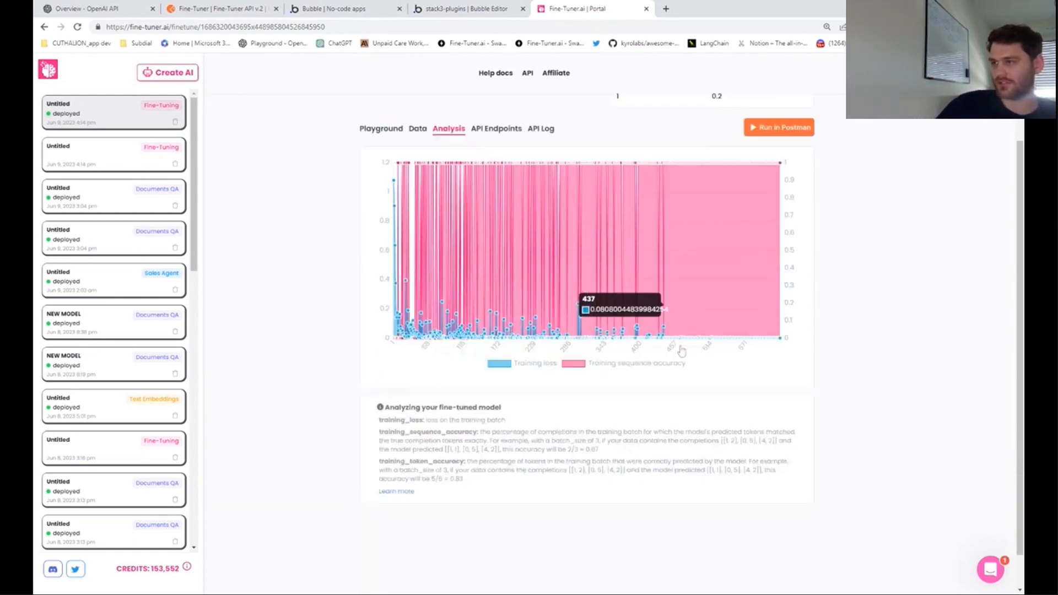
{"action": "left_click", "coordinate": [508, 238]}
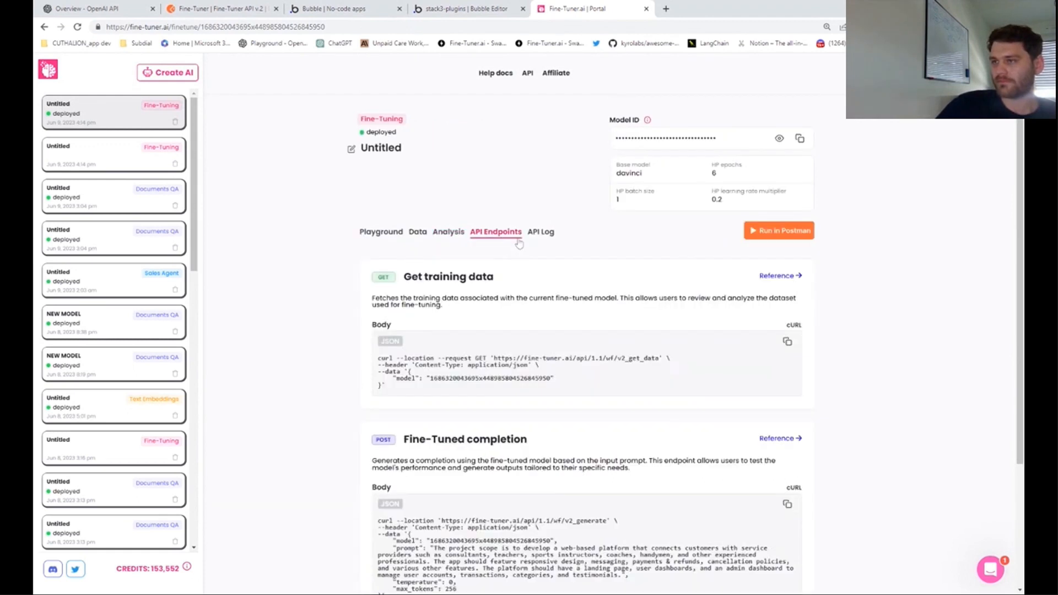
{"action": "left_click", "coordinate": [499, 232]}
{"action": "left_click", "coordinate": [452, 232]}
{"action": "left_click", "coordinate": [385, 232]}
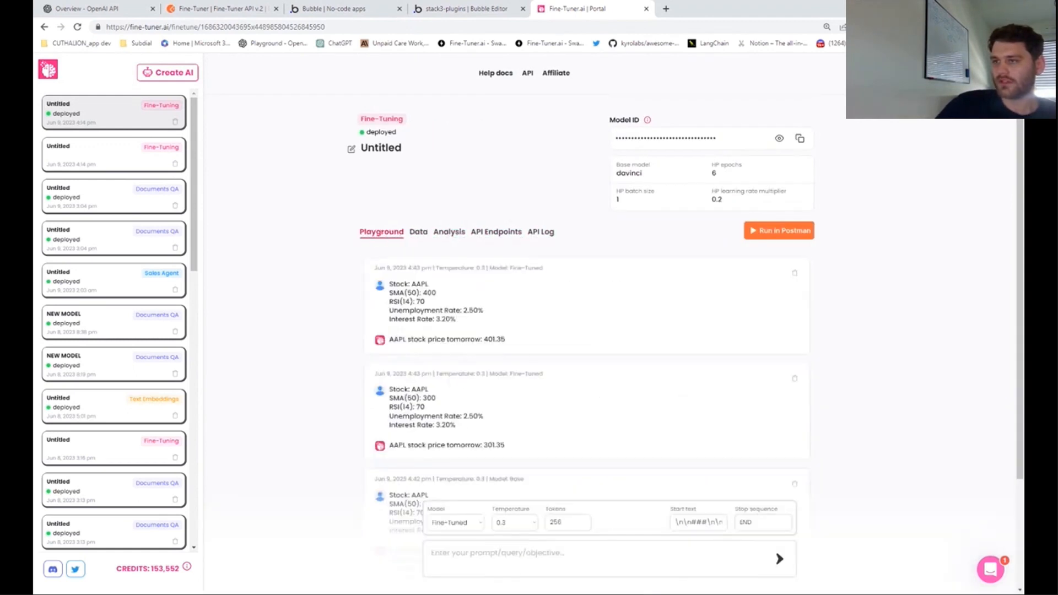